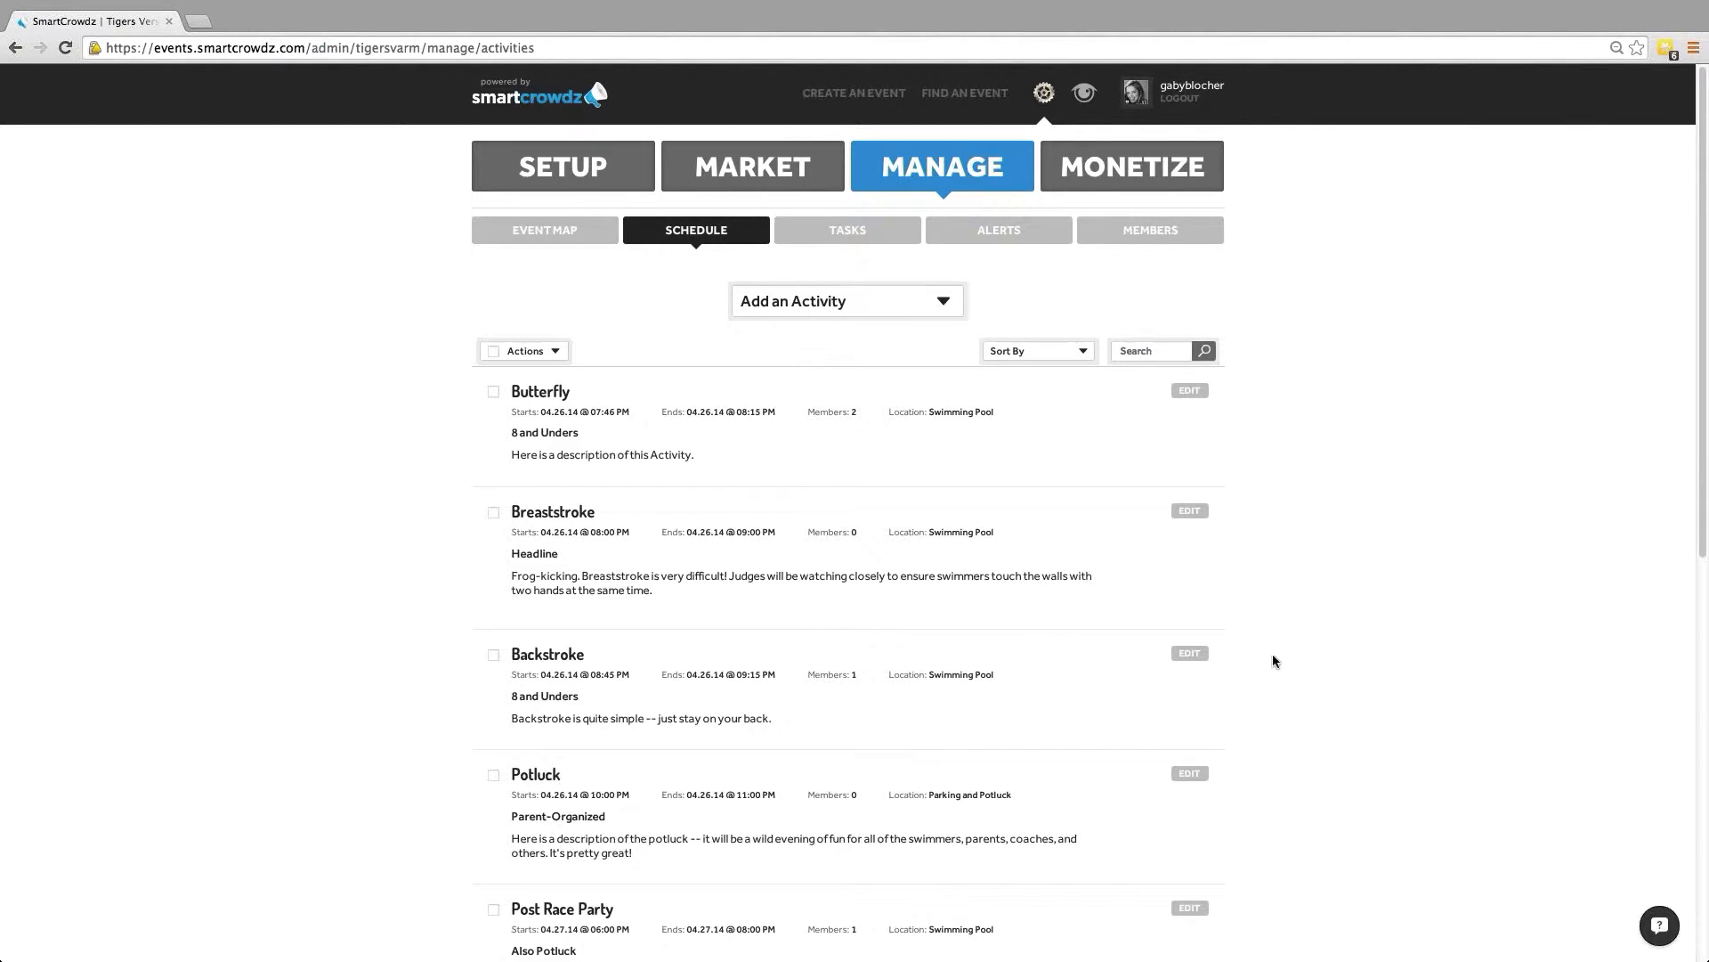
Check which bulk actions are available for the scheduled activities
scroll(1342, 647, down, 1)
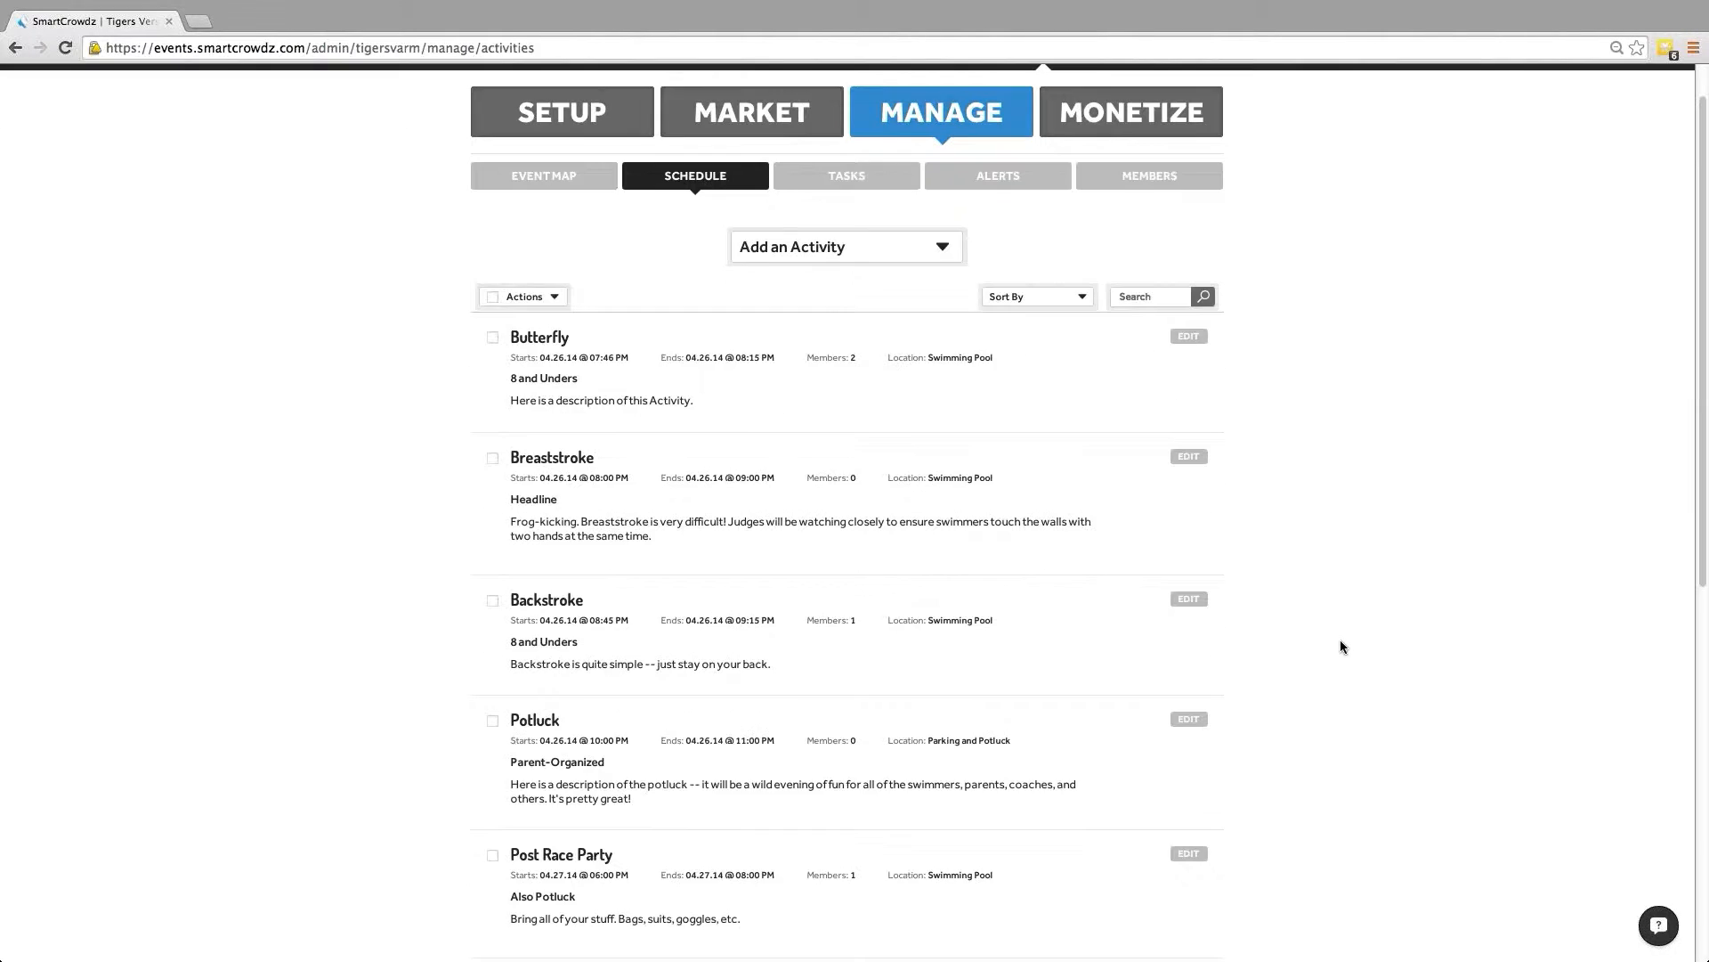
scroll(1340, 646, up, 1)
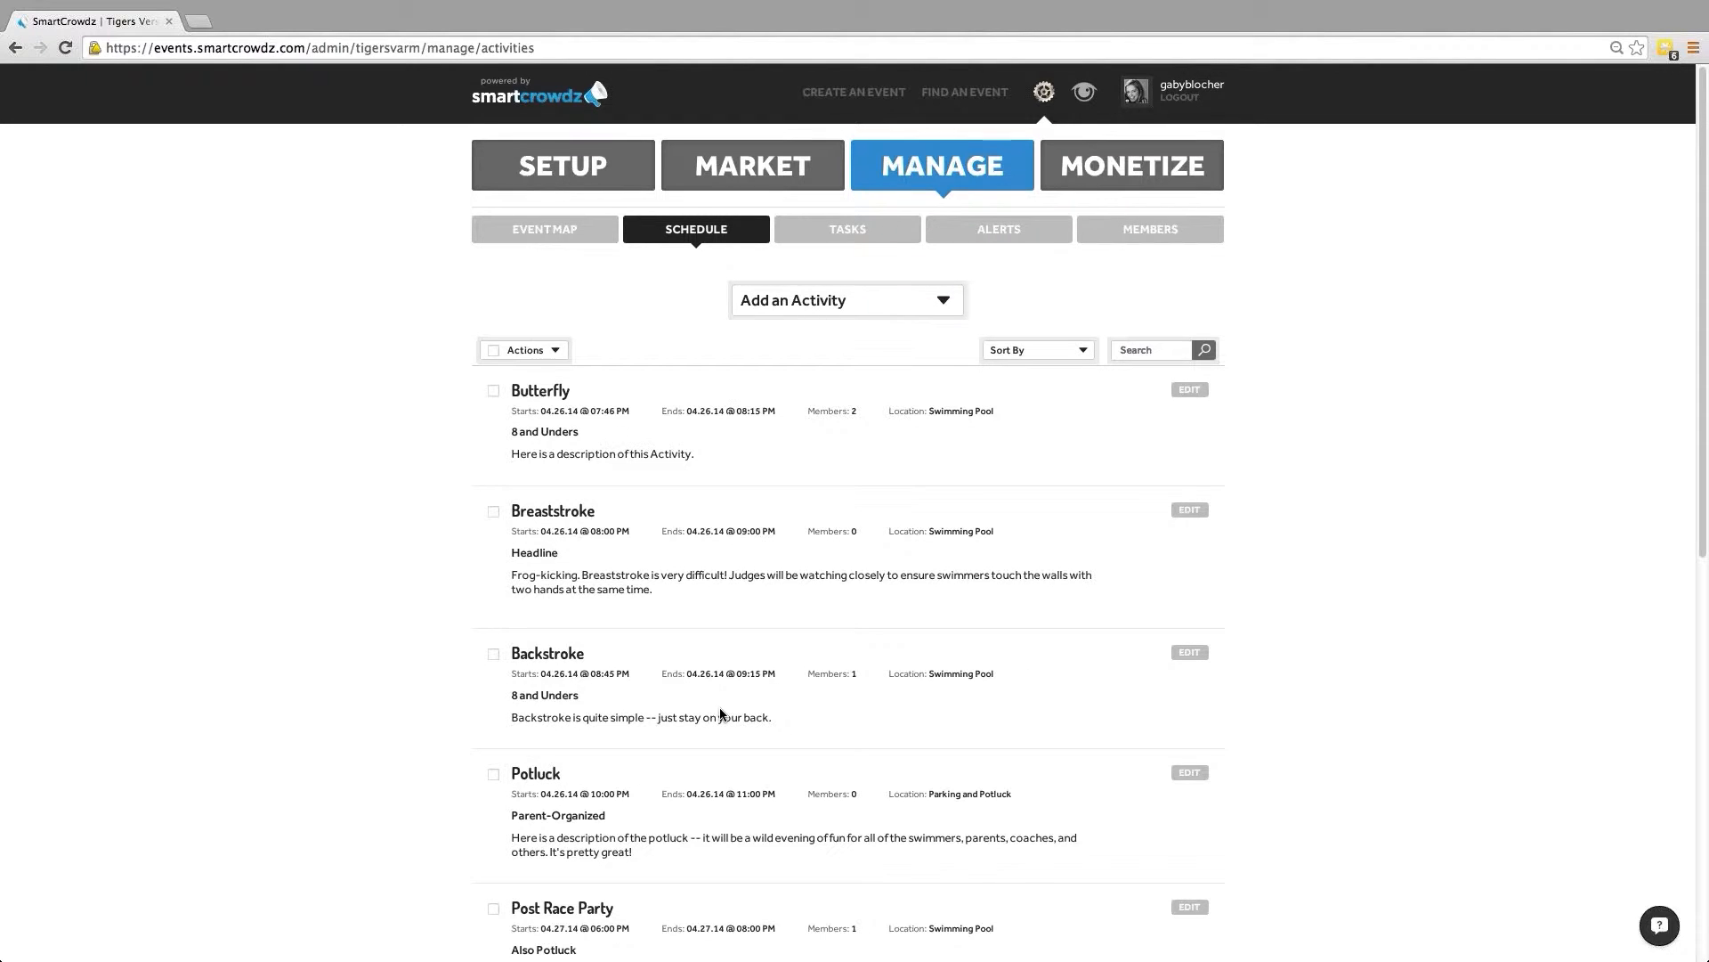
scroll(721, 714, down, 1)
scroll(695, 668, up, 1)
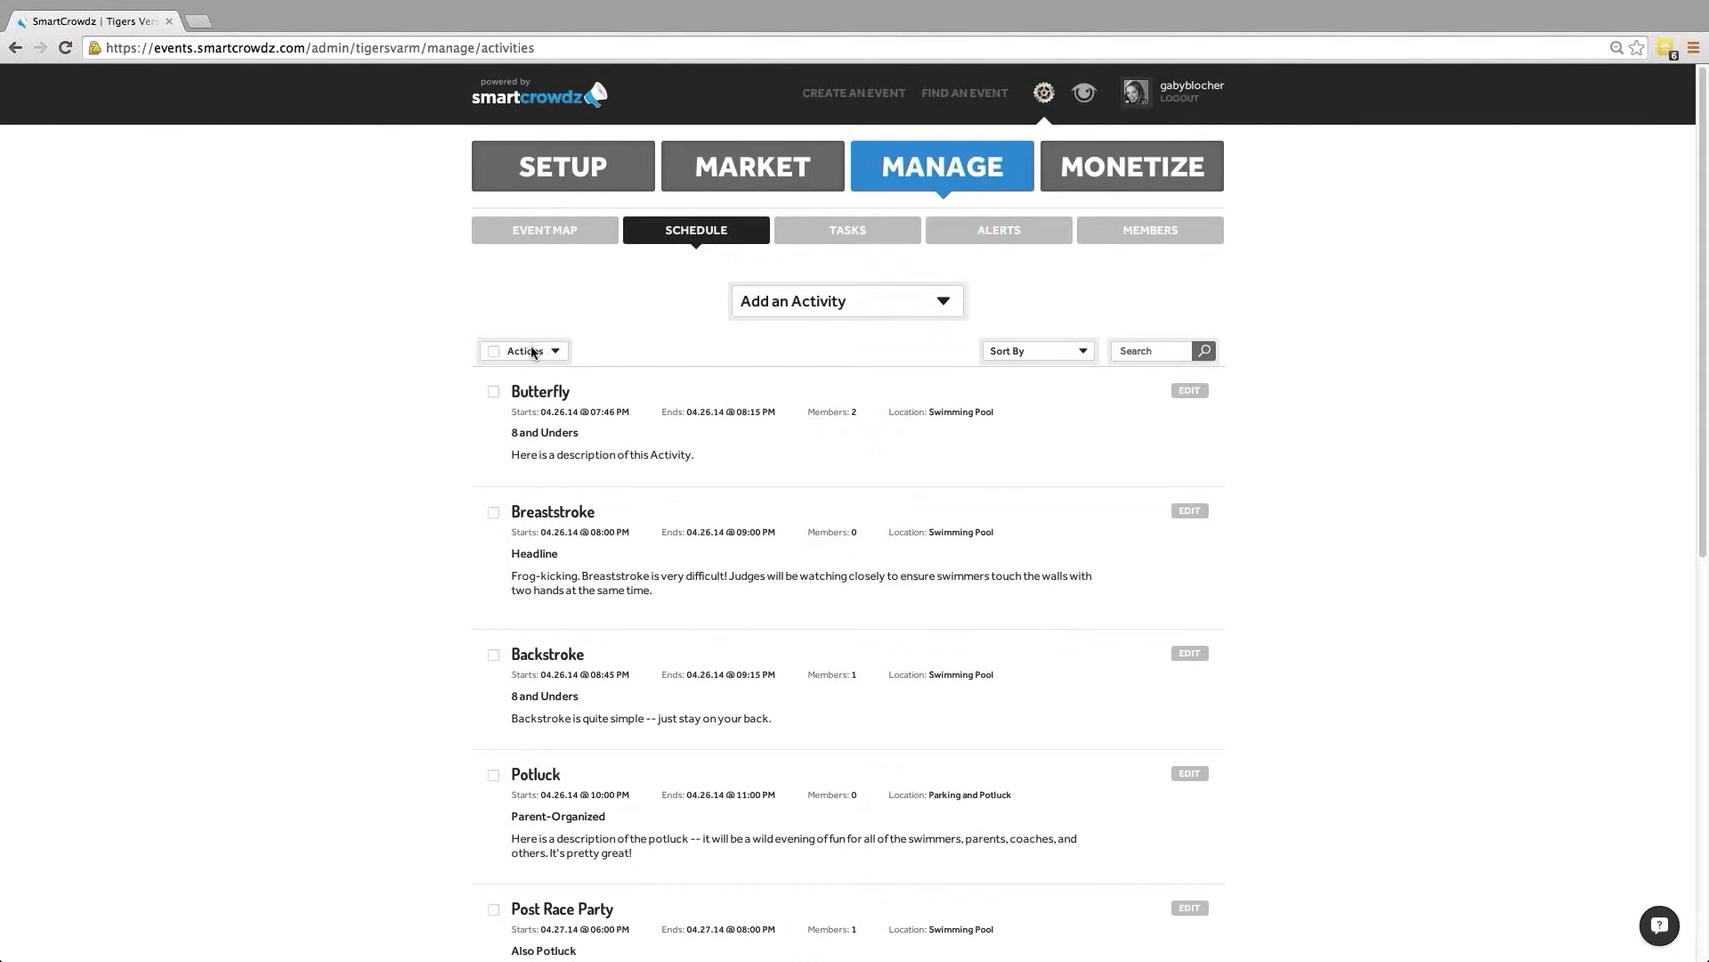
click(540, 354)
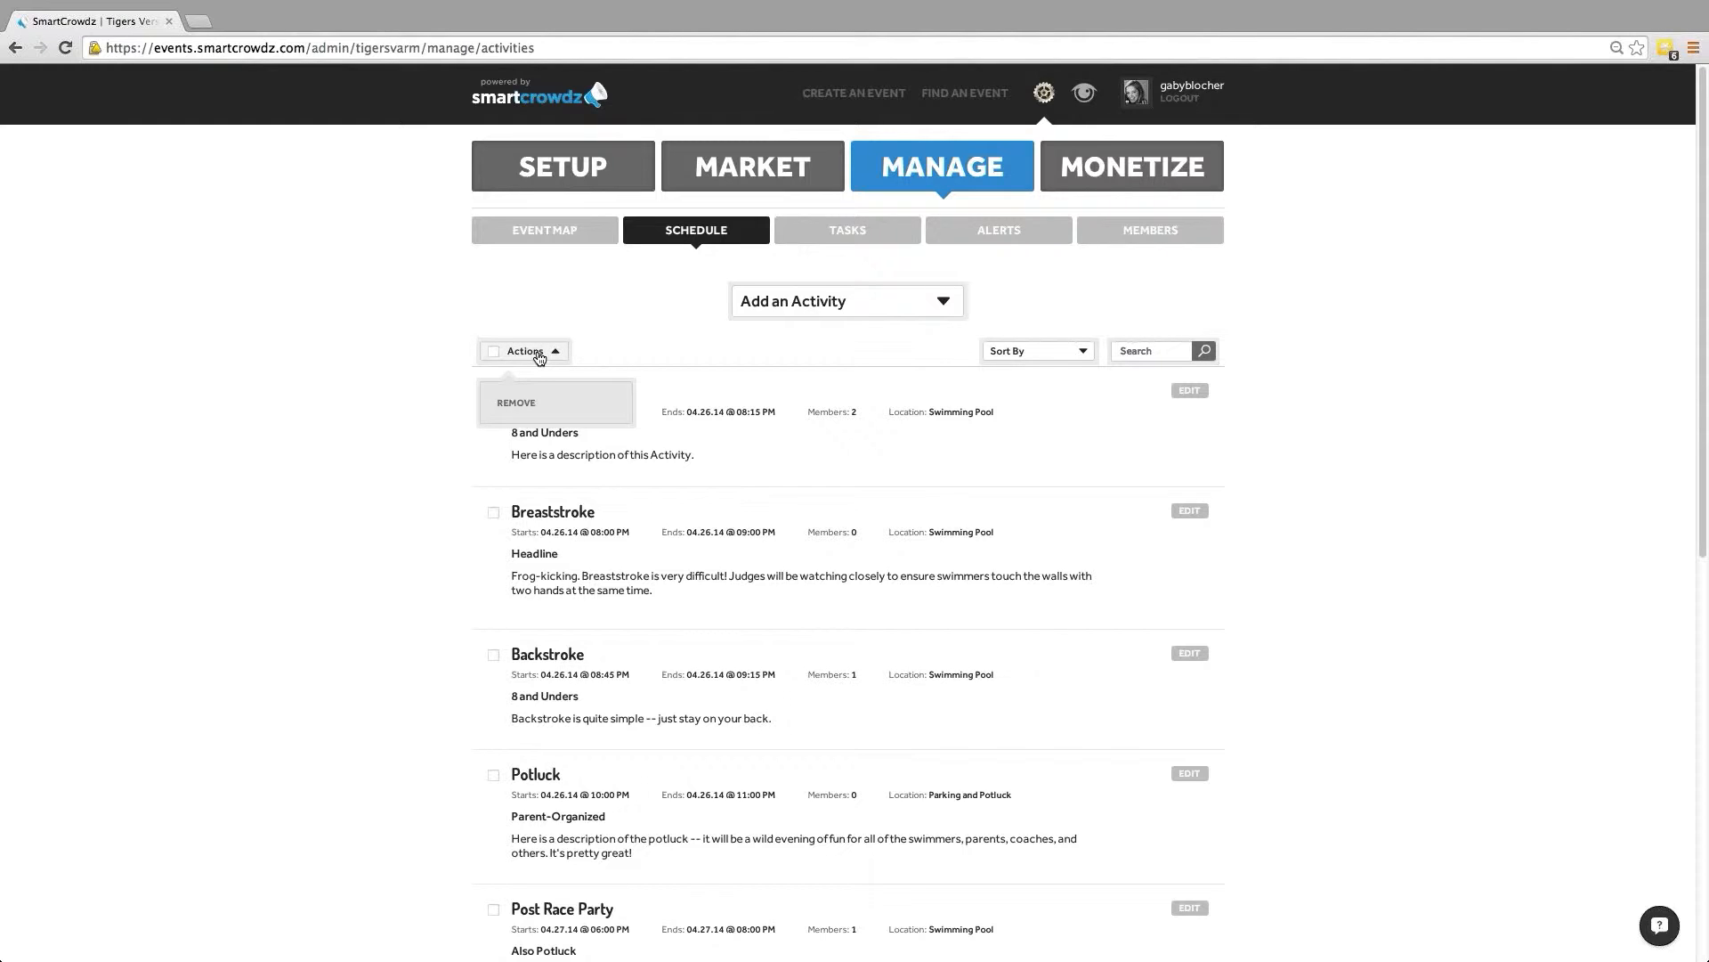
click(540, 355)
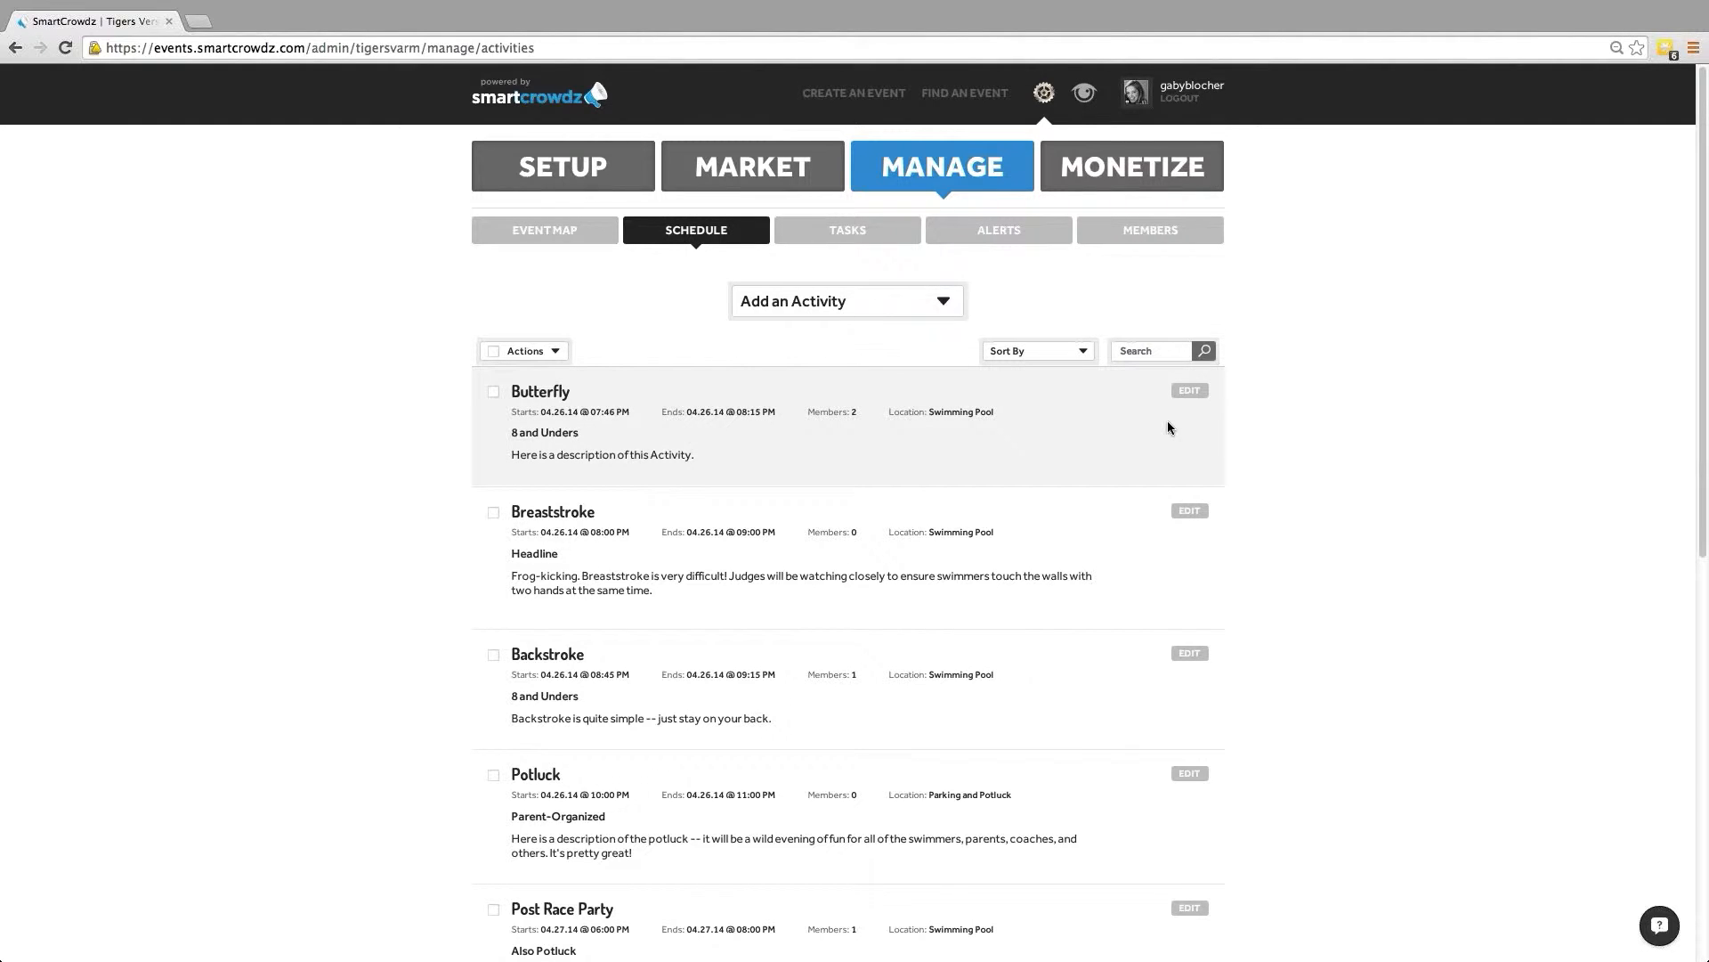
Open the form for adding an activity and examine its name, headline and time fields
click(881, 315)
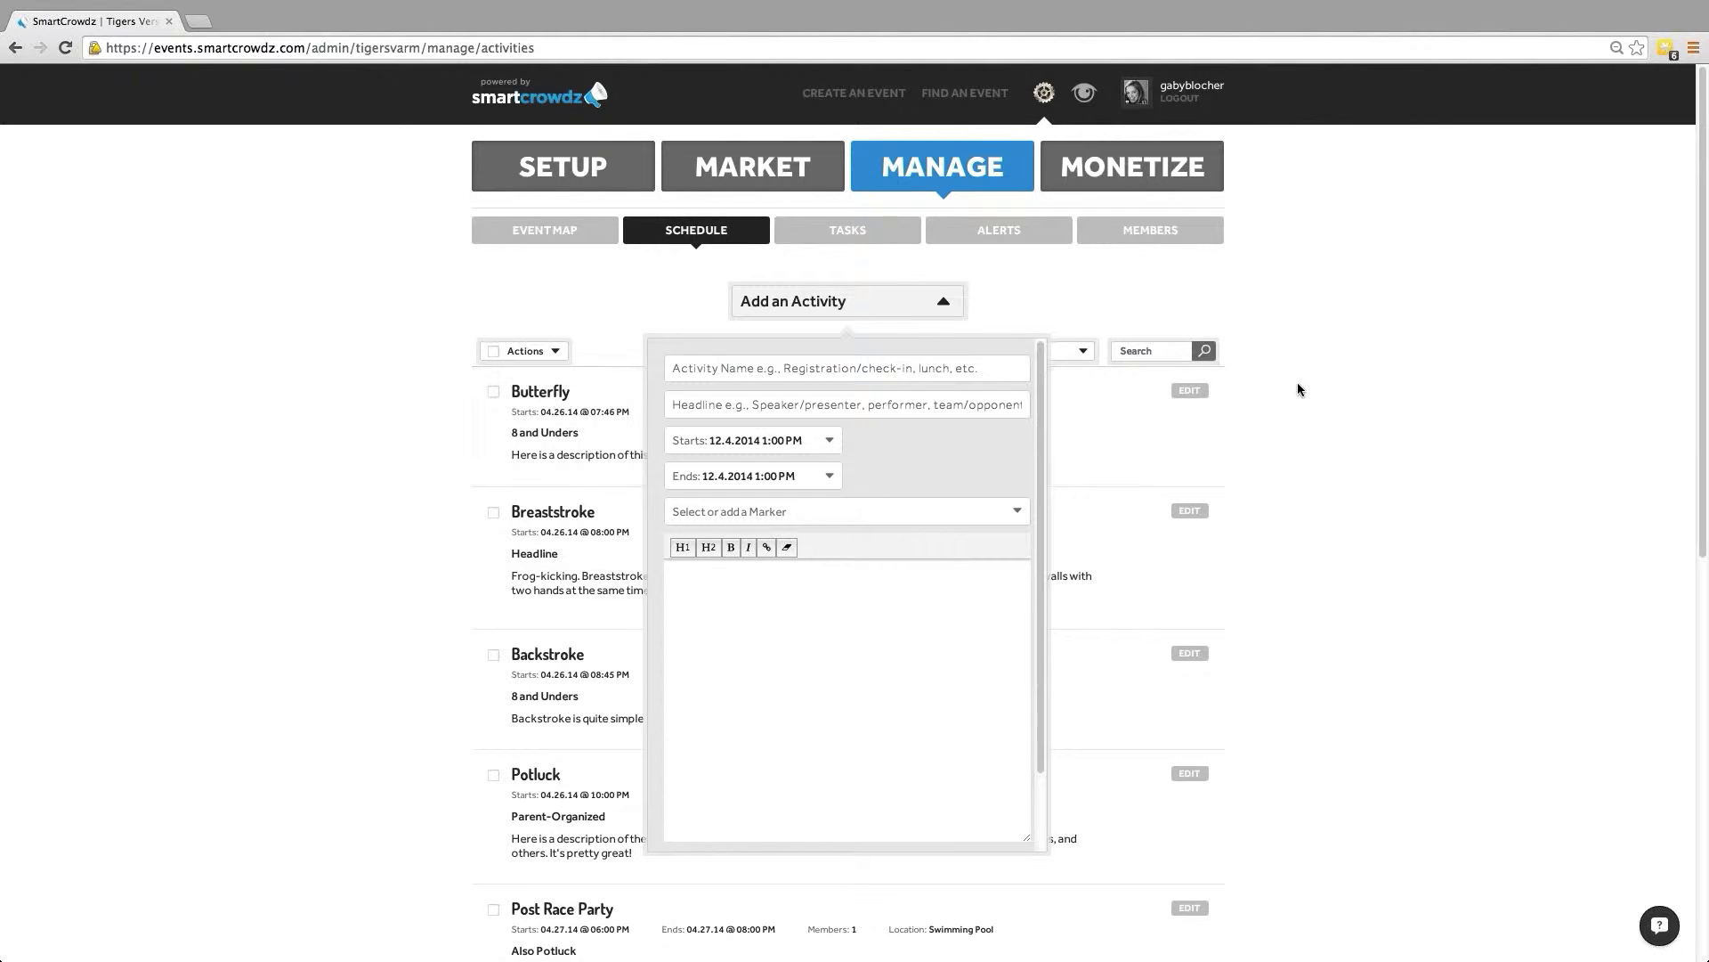
scroll(1342, 461, down, 1)
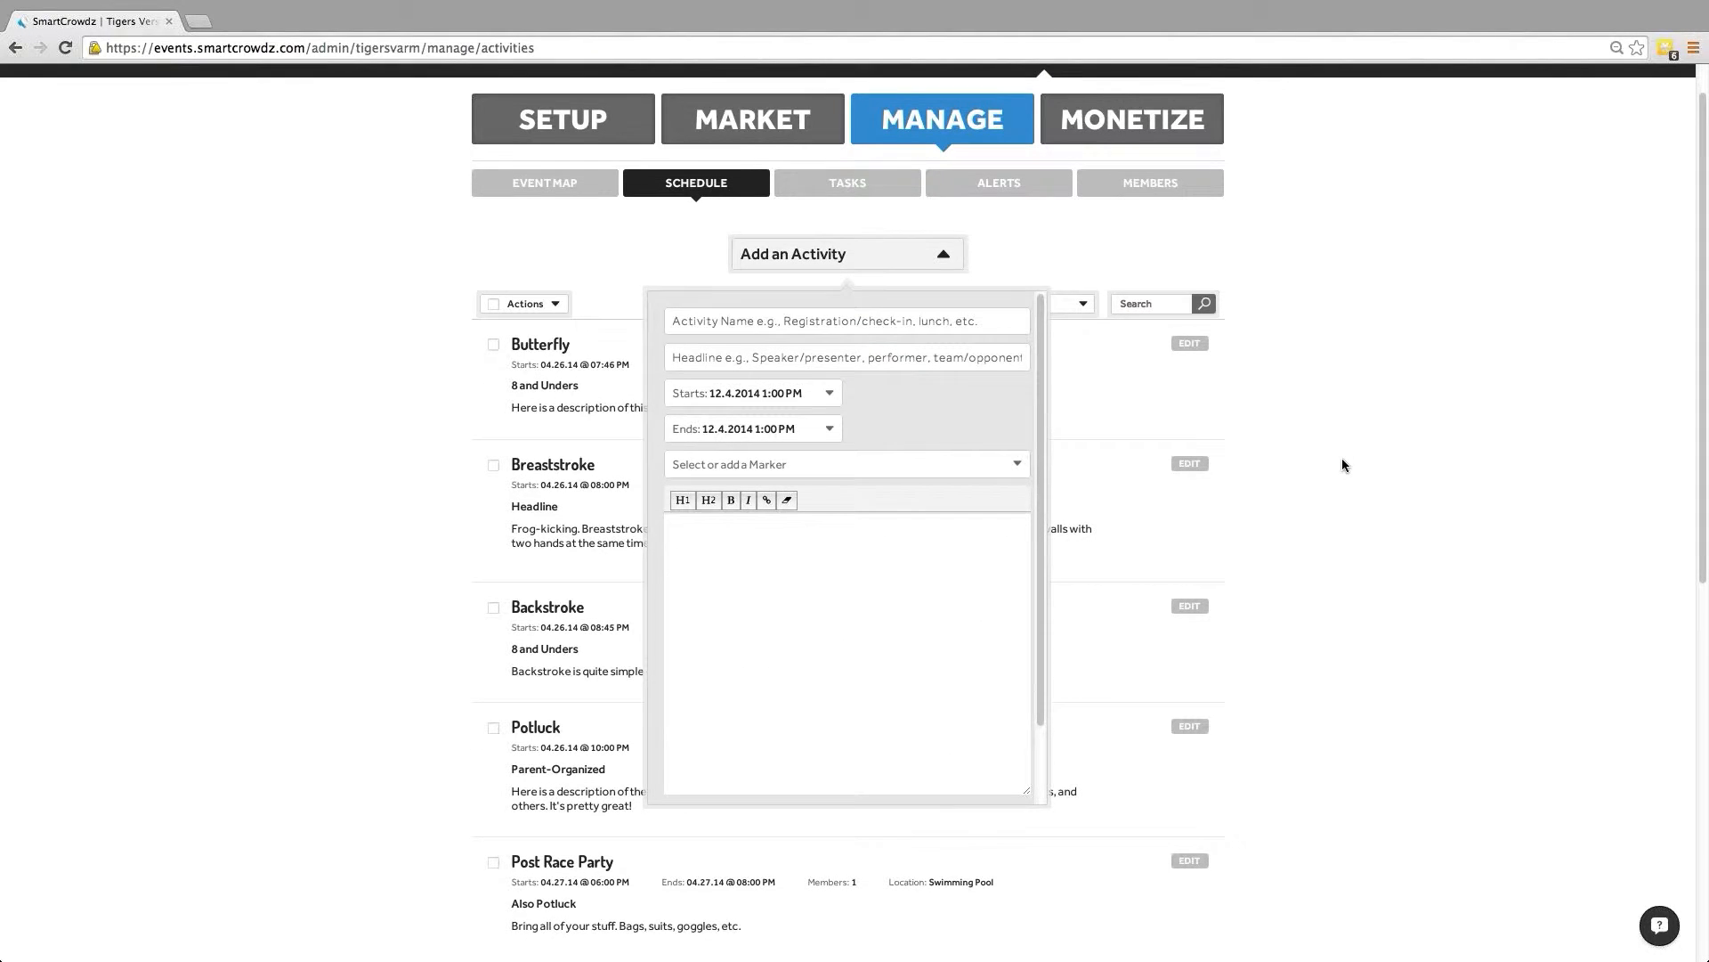
scroll(1342, 463, down, 1)
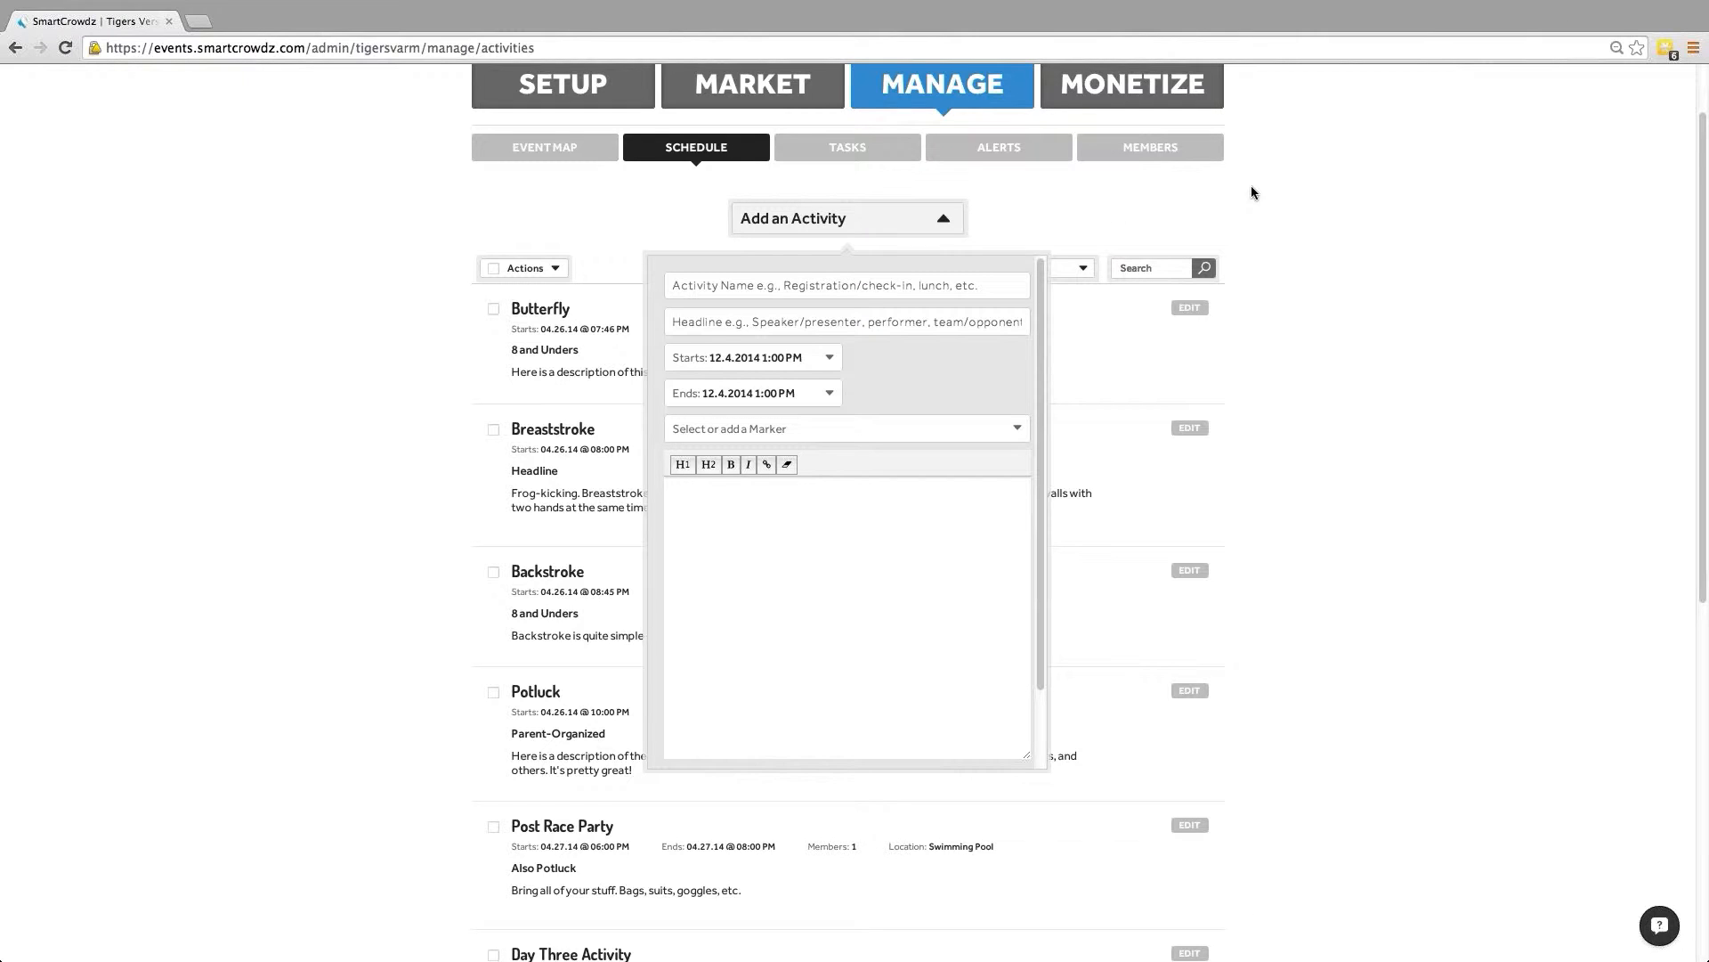
click(877, 294)
click(866, 322)
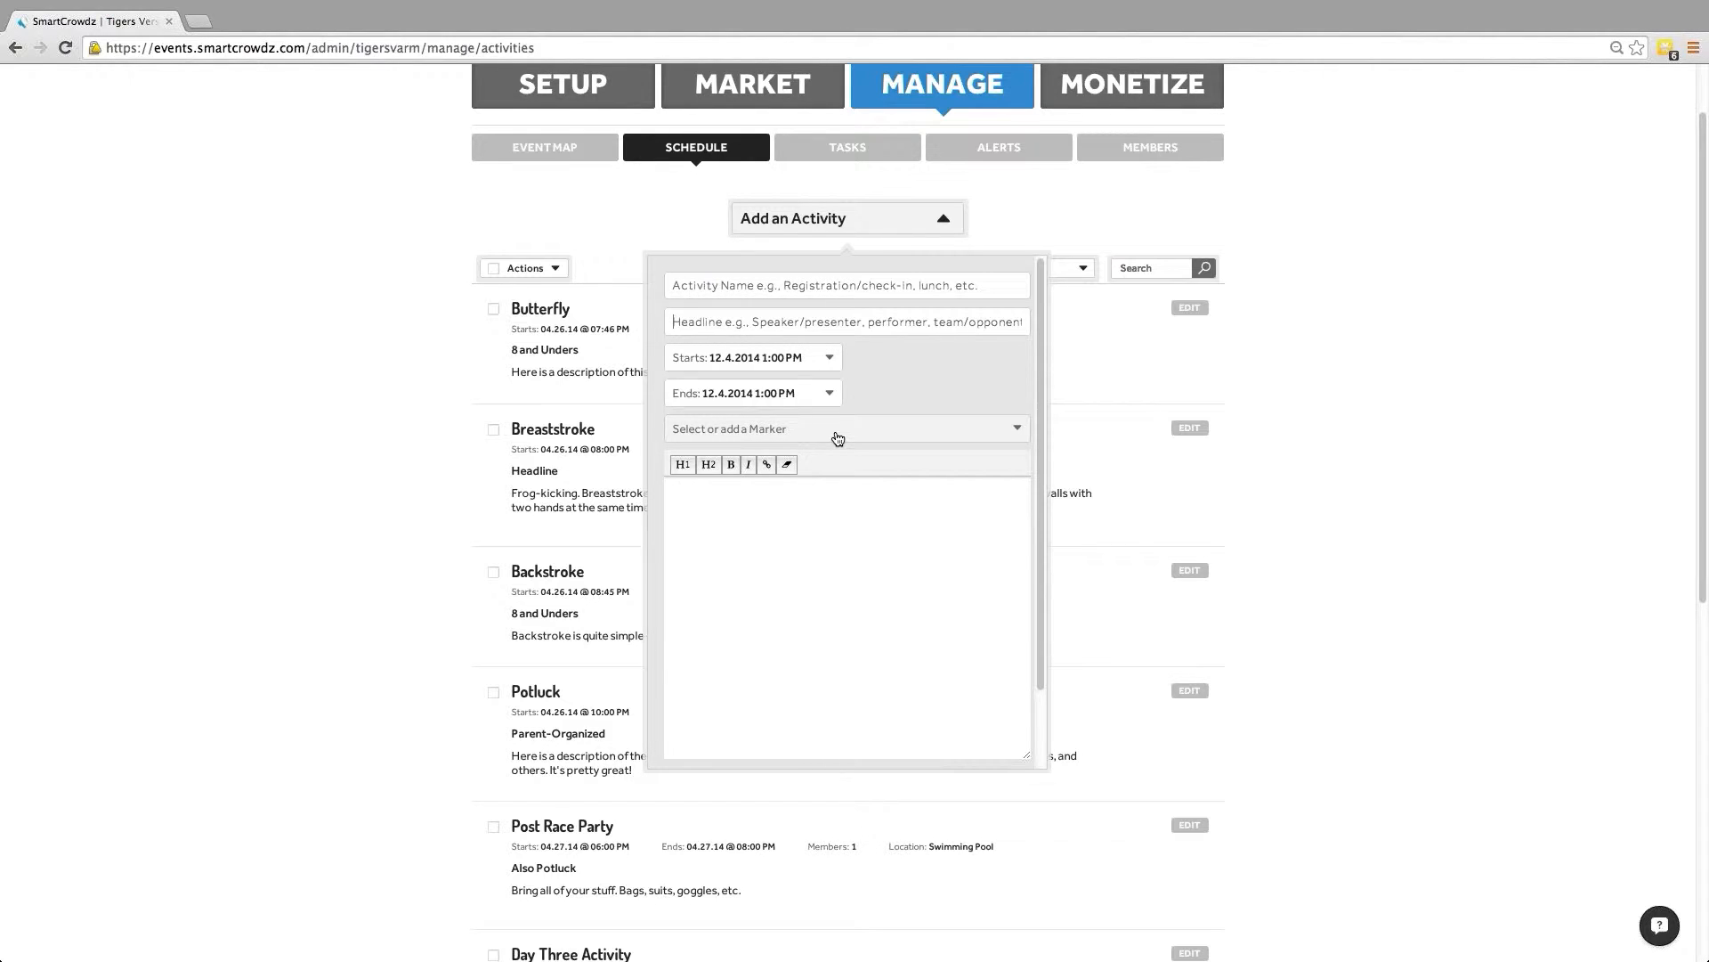
Examine the new activity's location options, covering the existing markers and the fields for adding a new marker, and close them
click(838, 438)
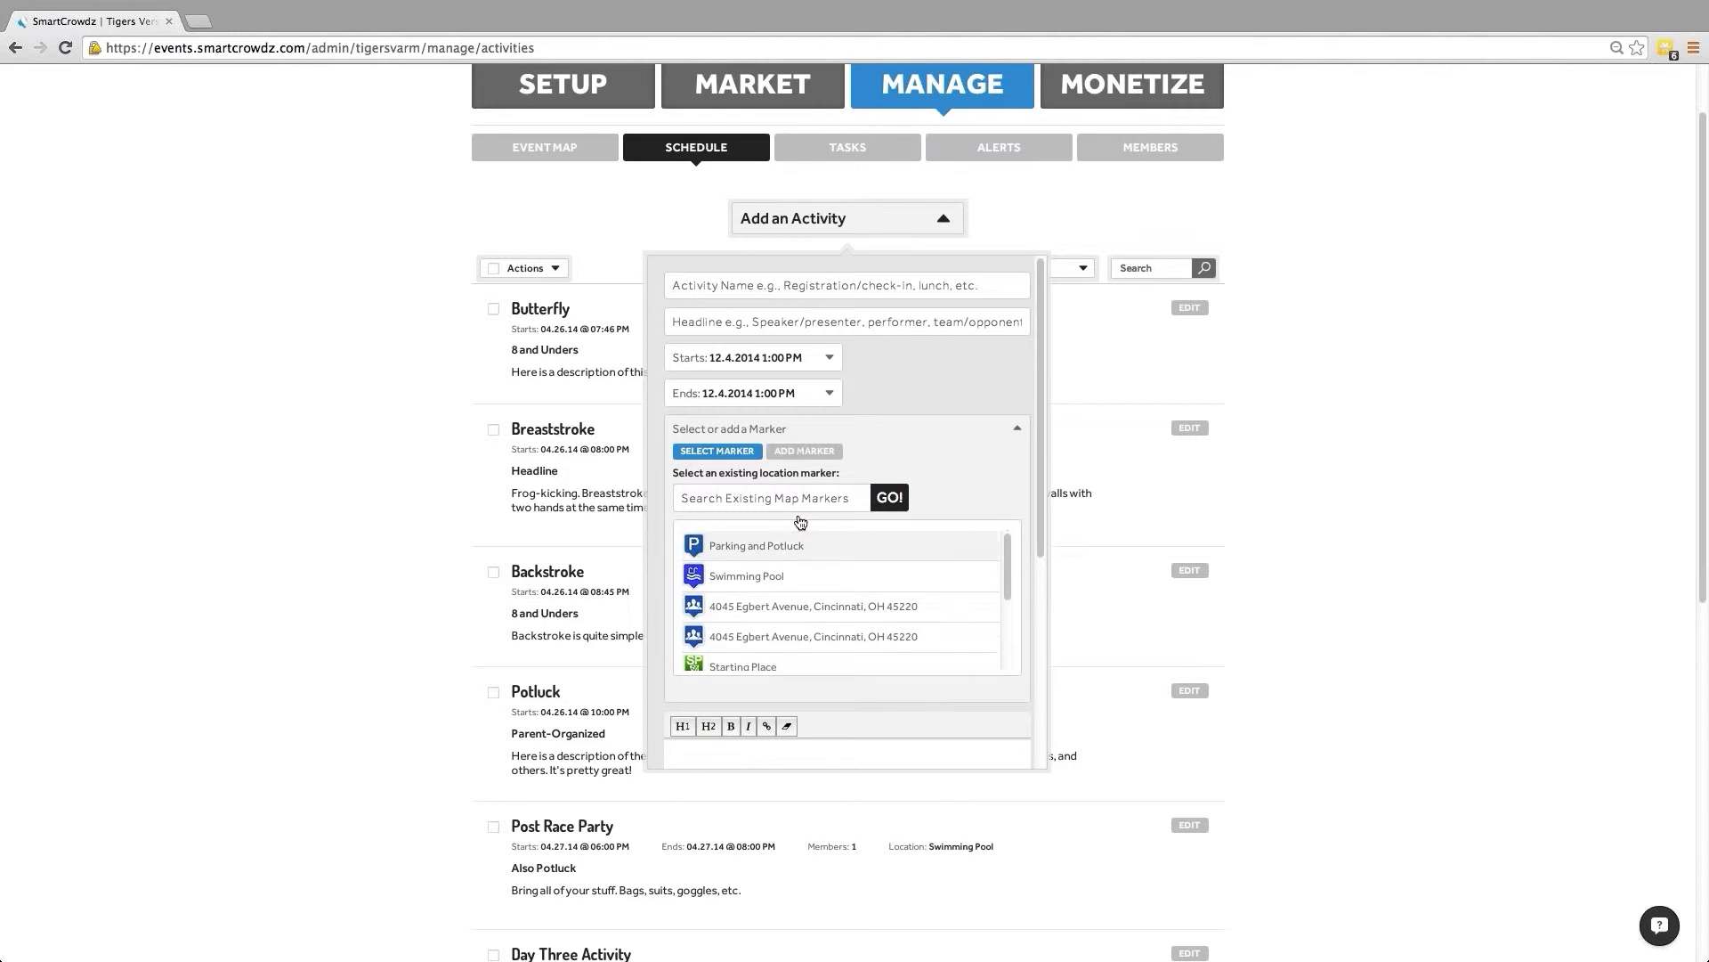
click(806, 451)
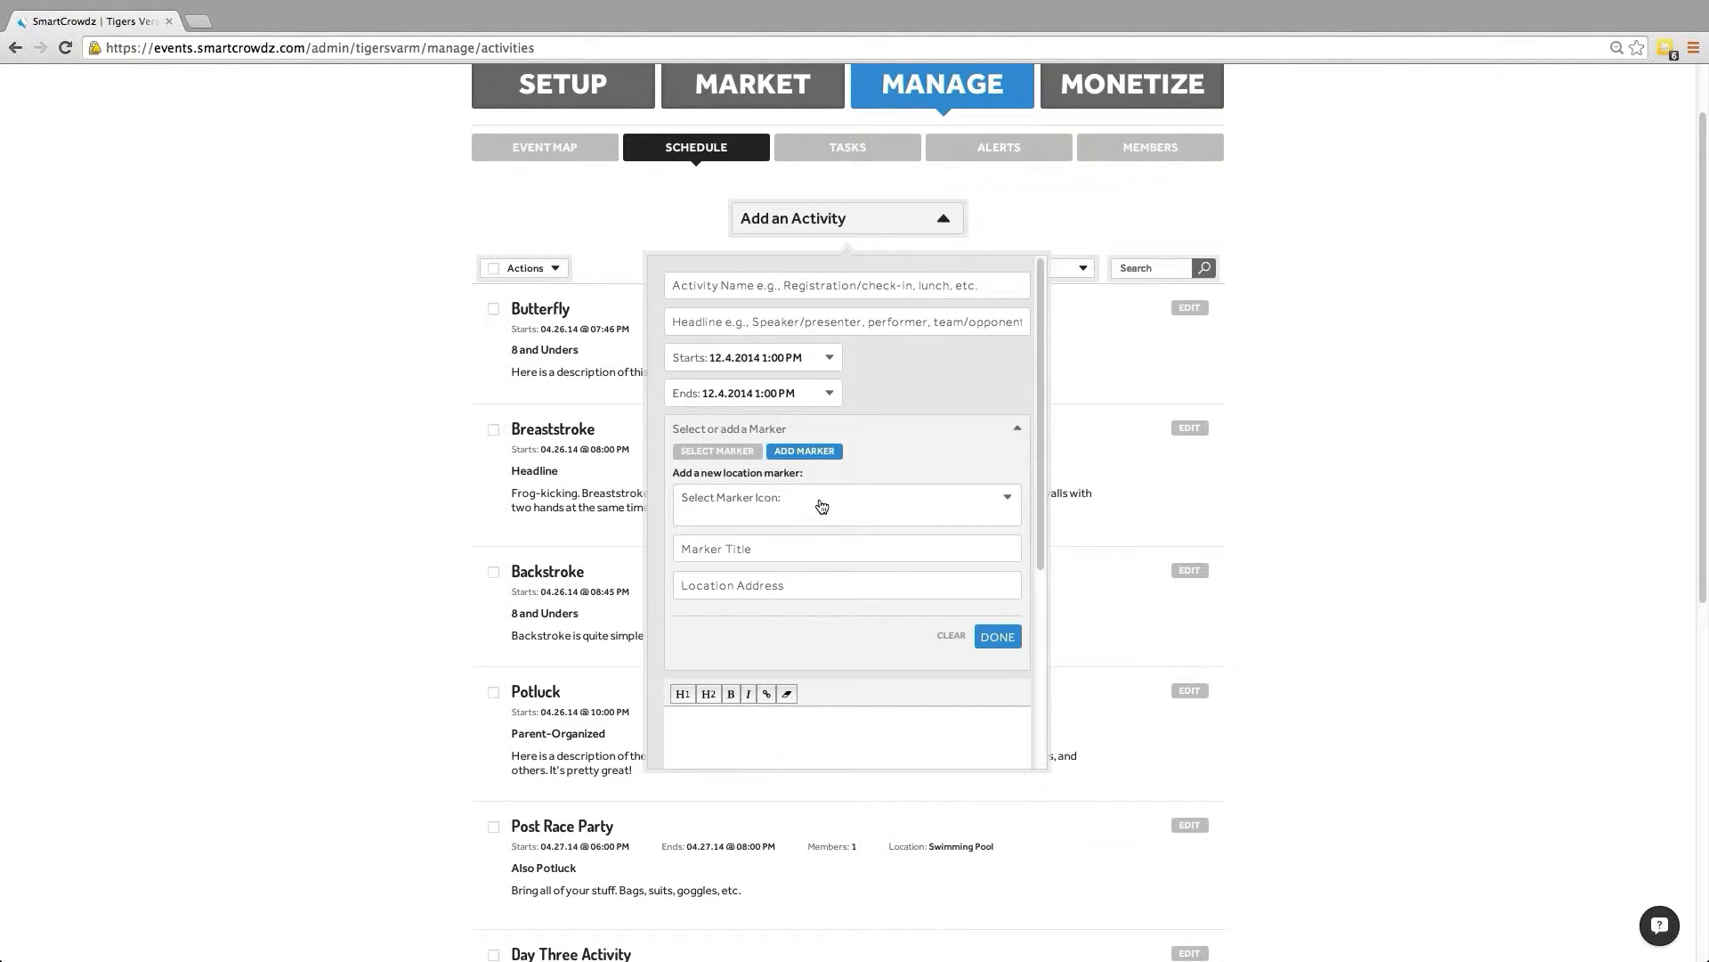
click(821, 506)
click(820, 506)
click(799, 554)
click(804, 589)
click(996, 637)
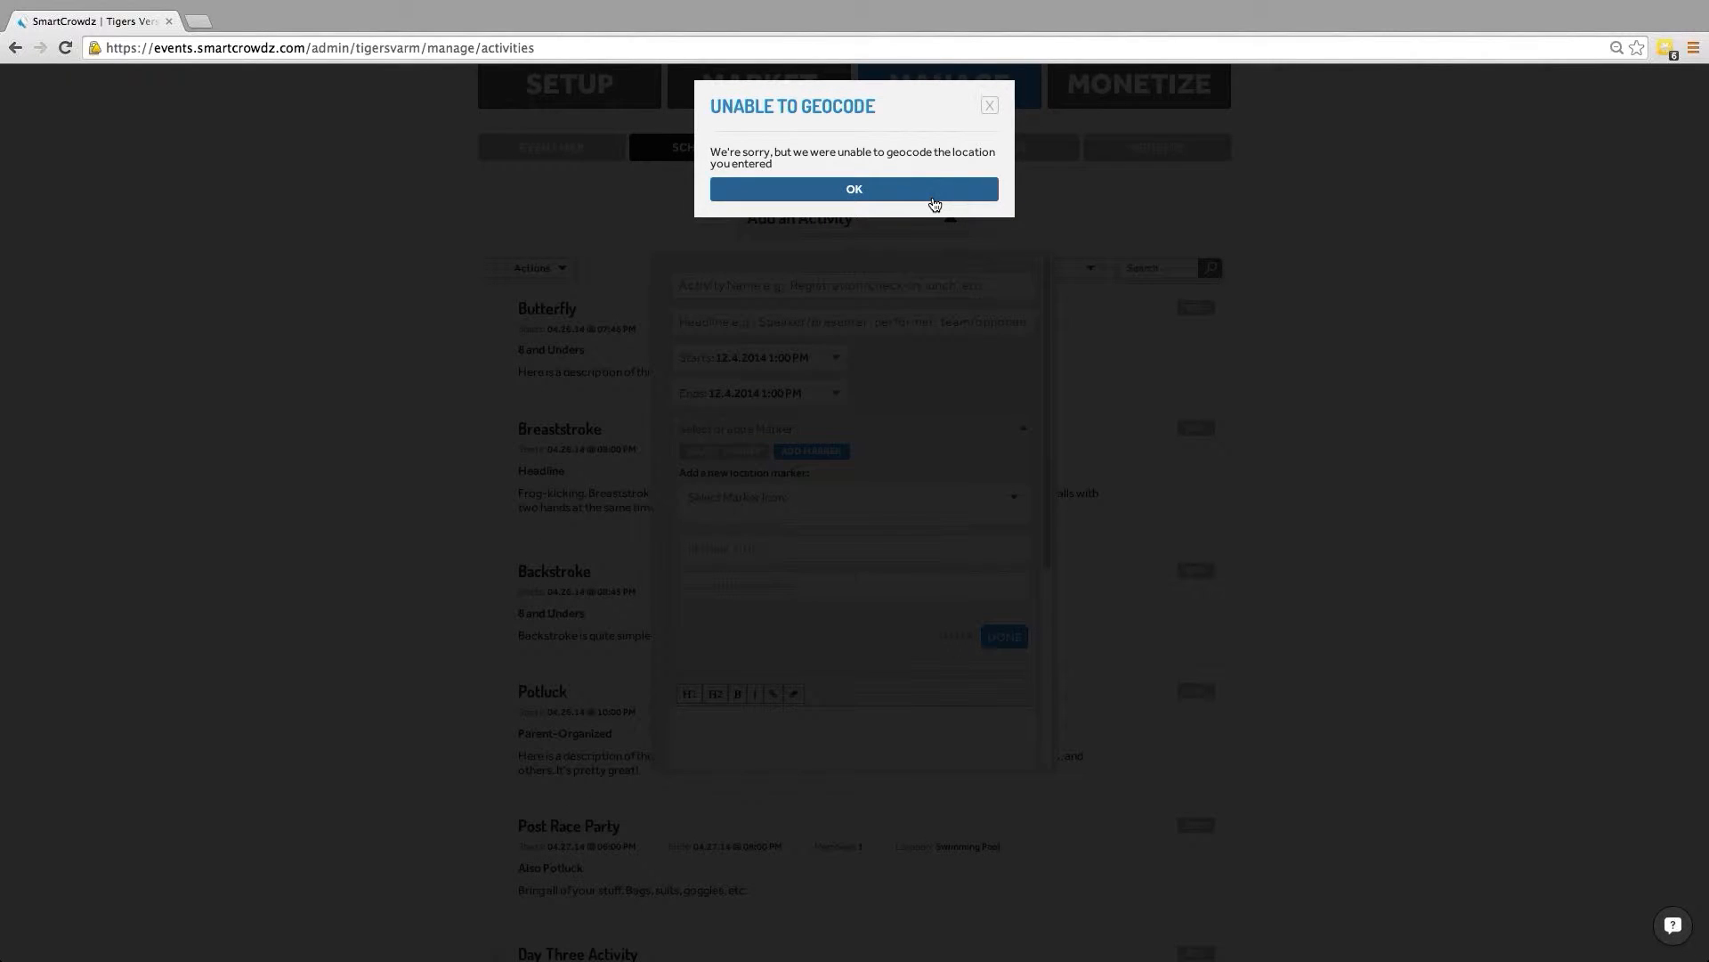
click(934, 205)
click(1017, 432)
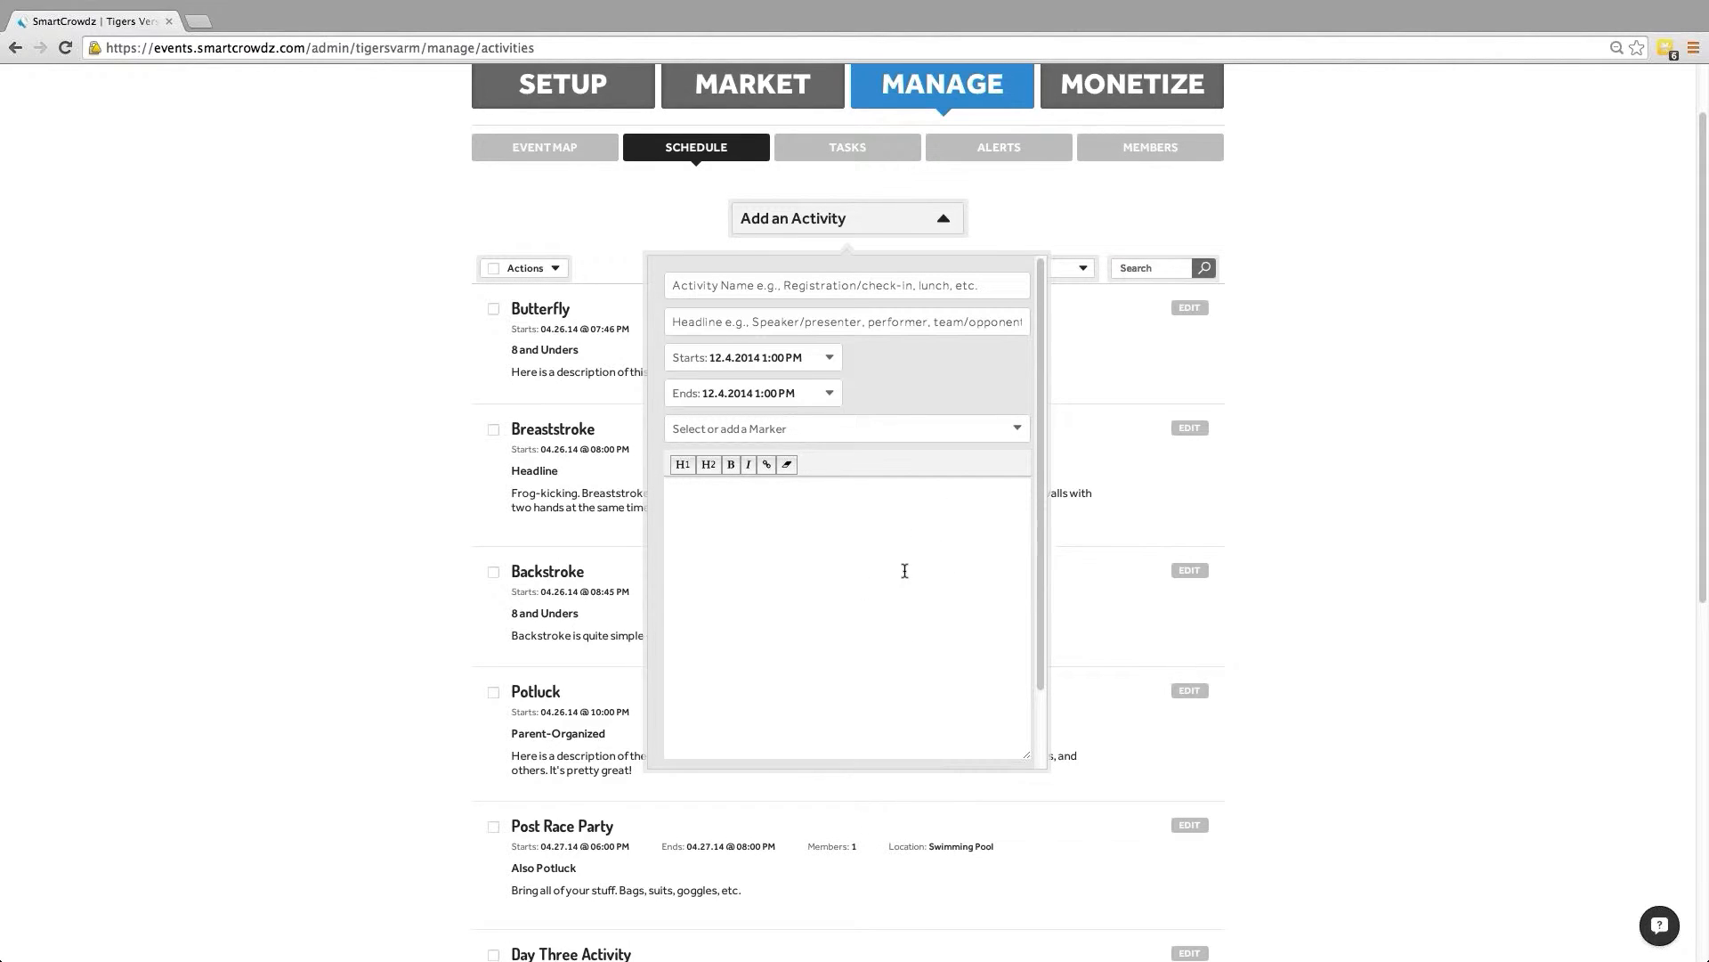
Cancel the new activity without saving it and look over the list of scheduled activities
scroll(906, 571, down, 5)
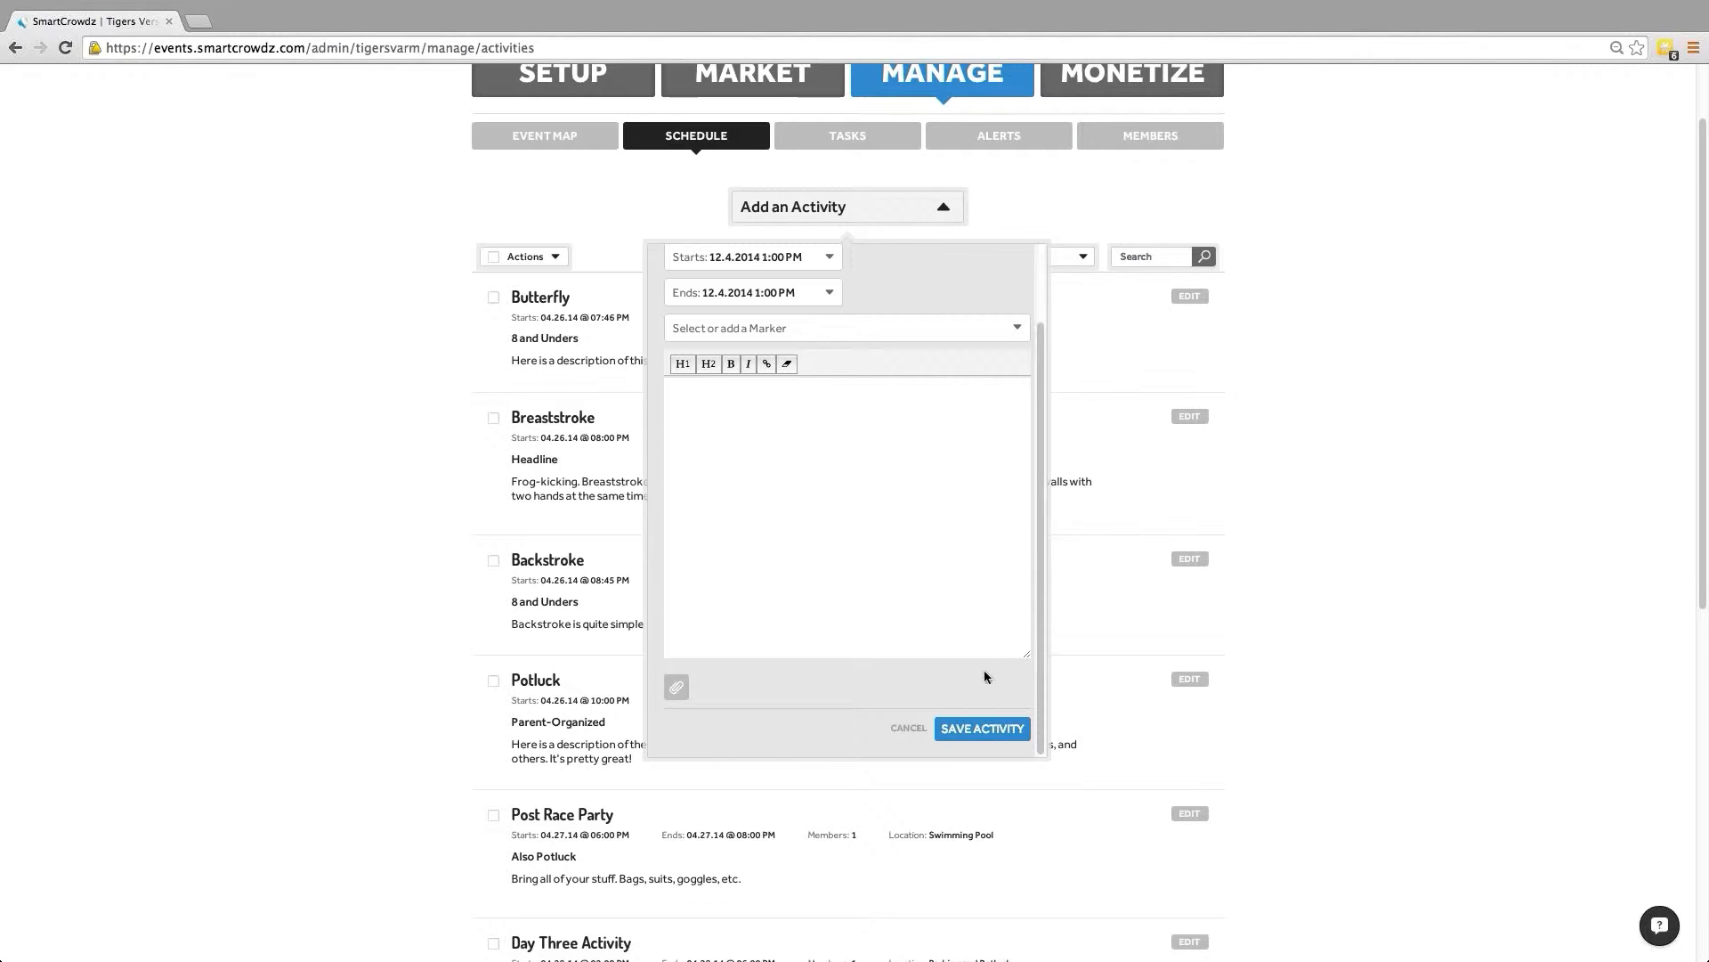
click(909, 728)
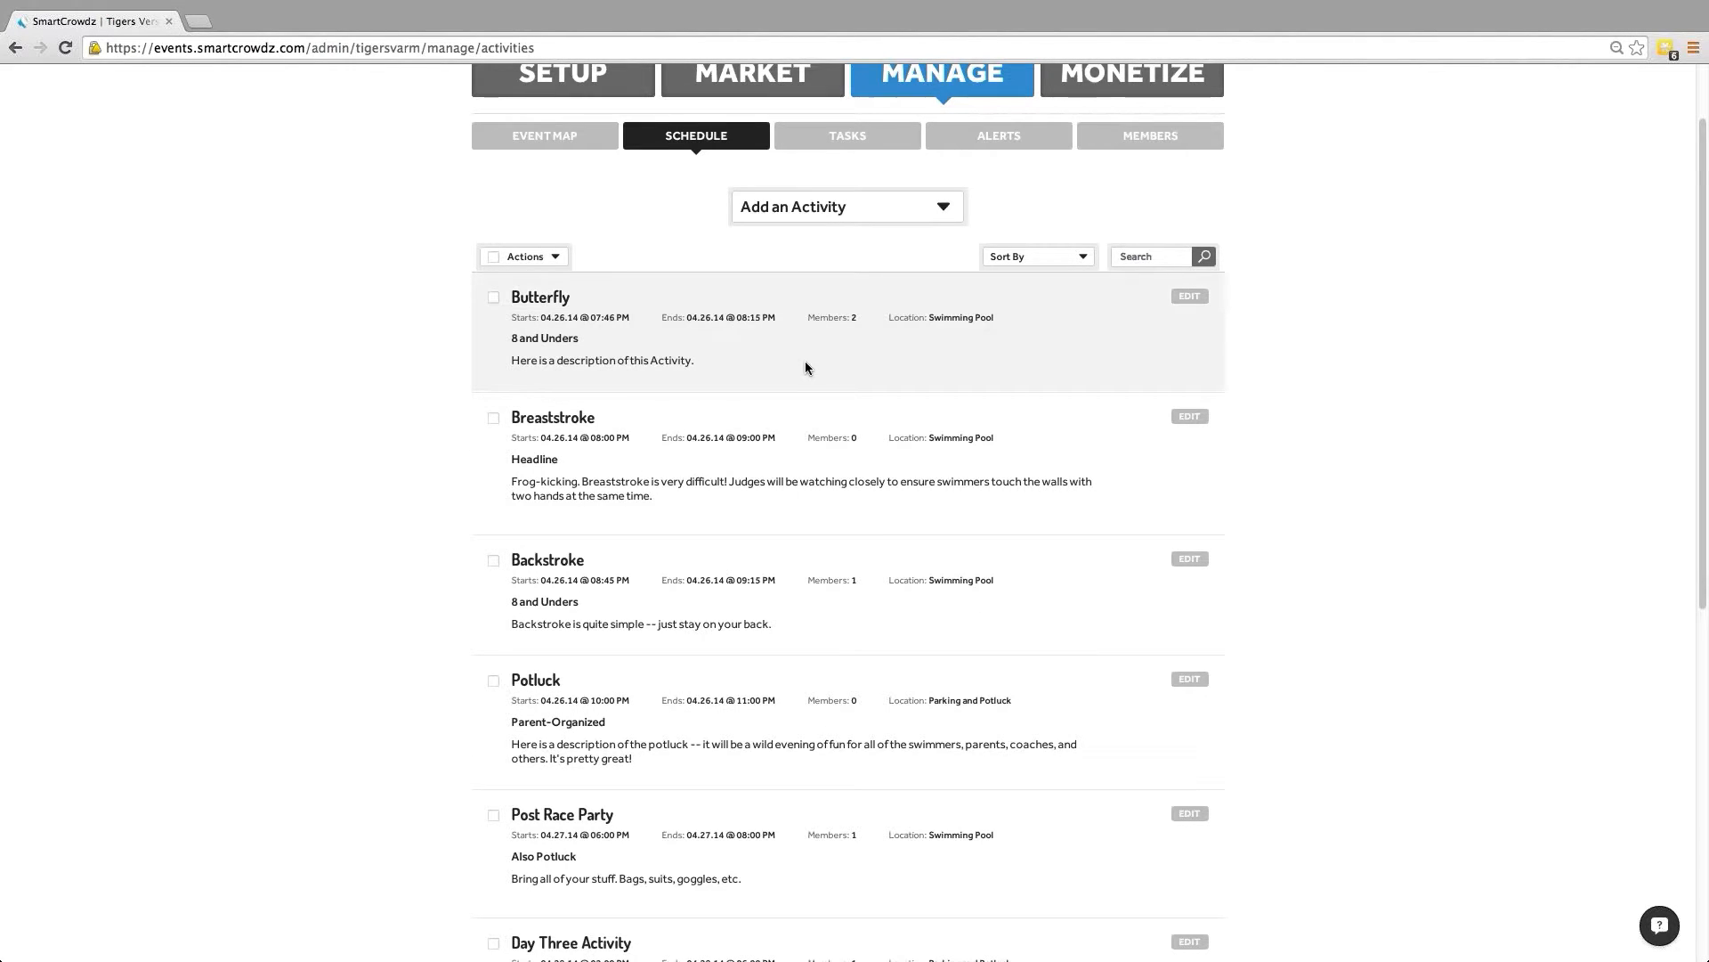
scroll(808, 374, down, 3)
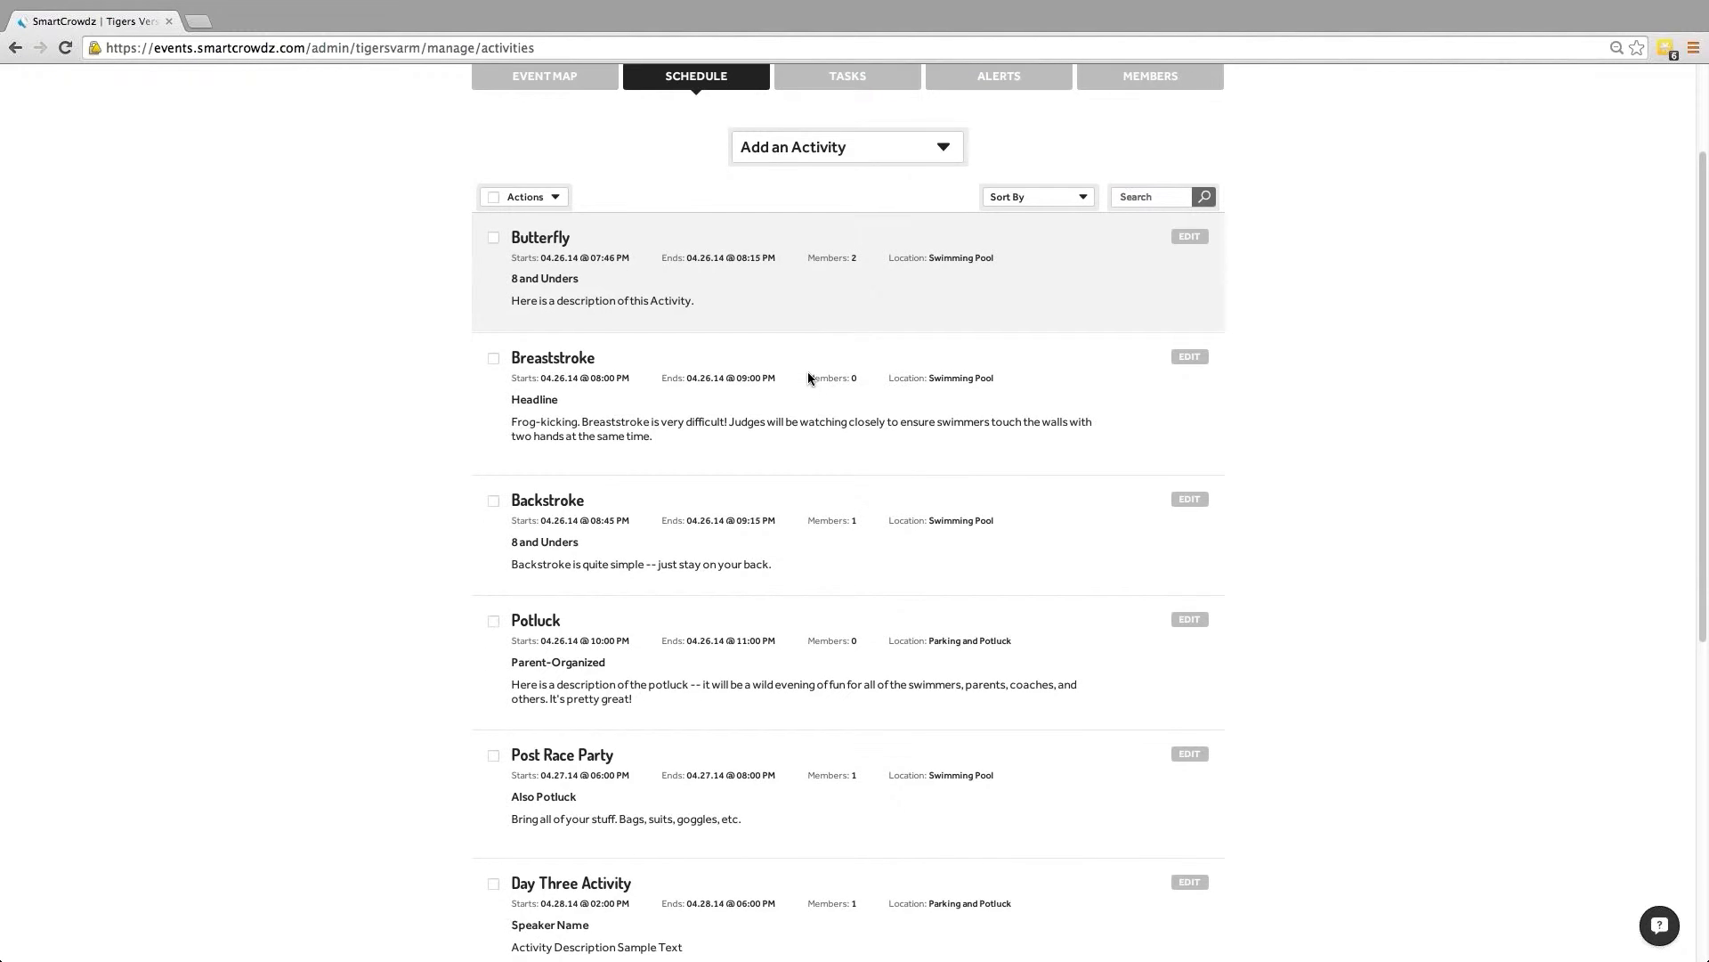
scroll(808, 374, up, 3)
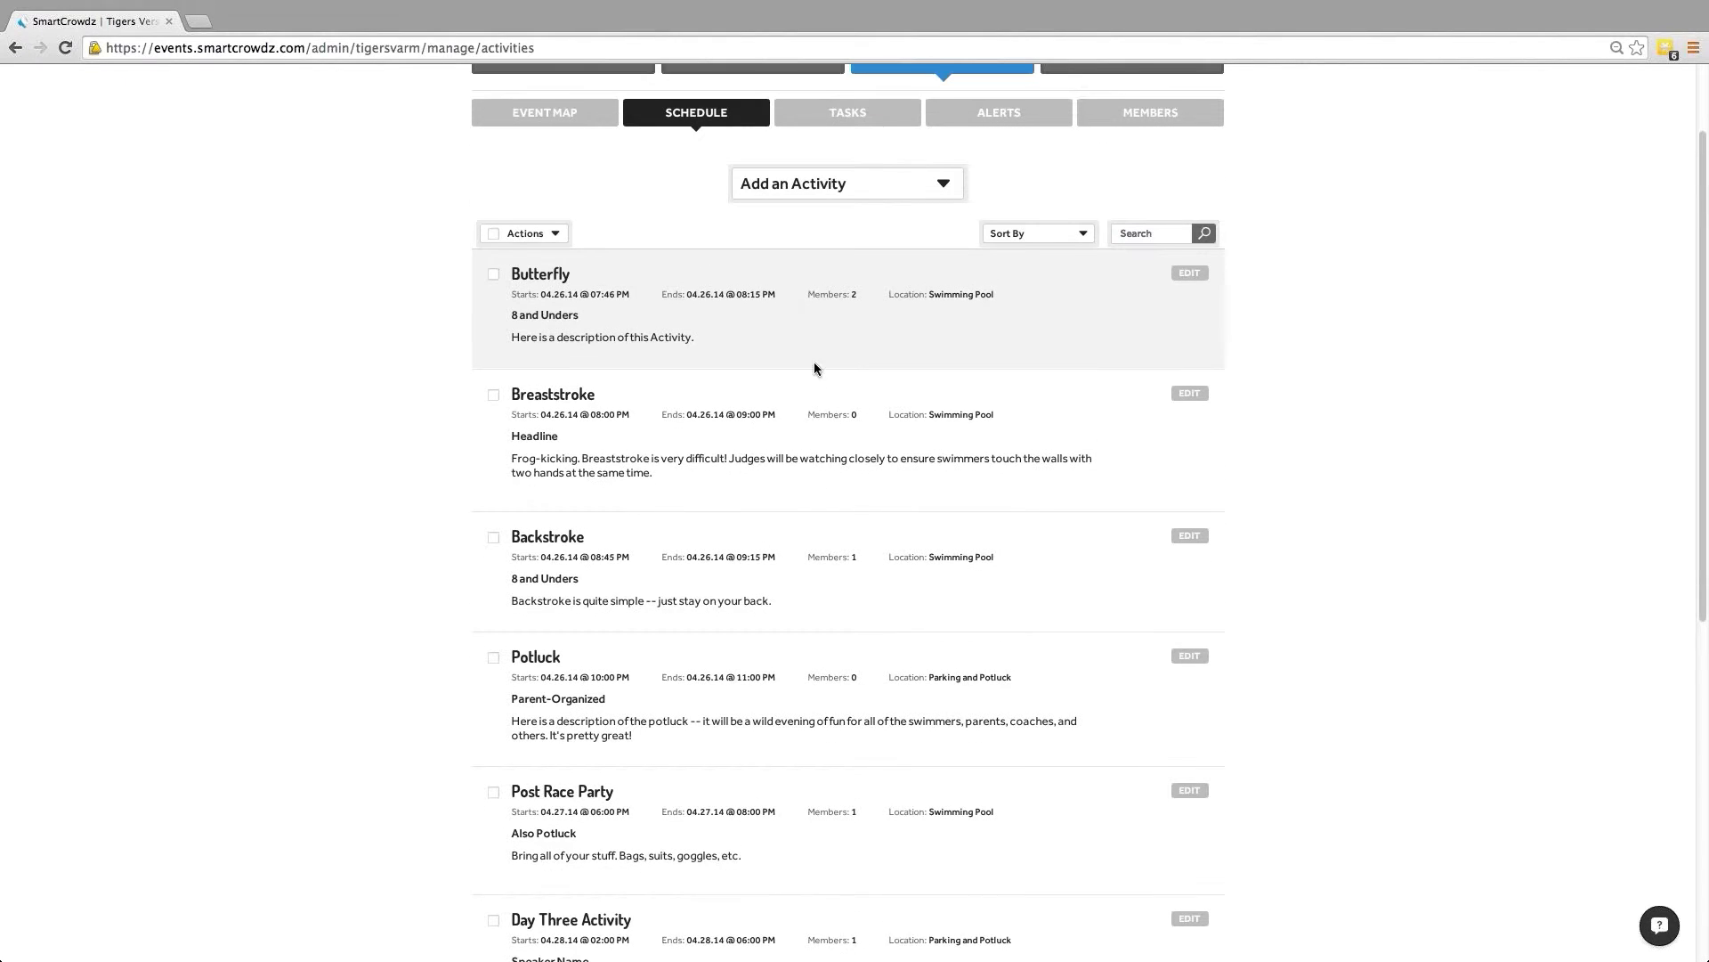
scroll(752, 532, down, 2)
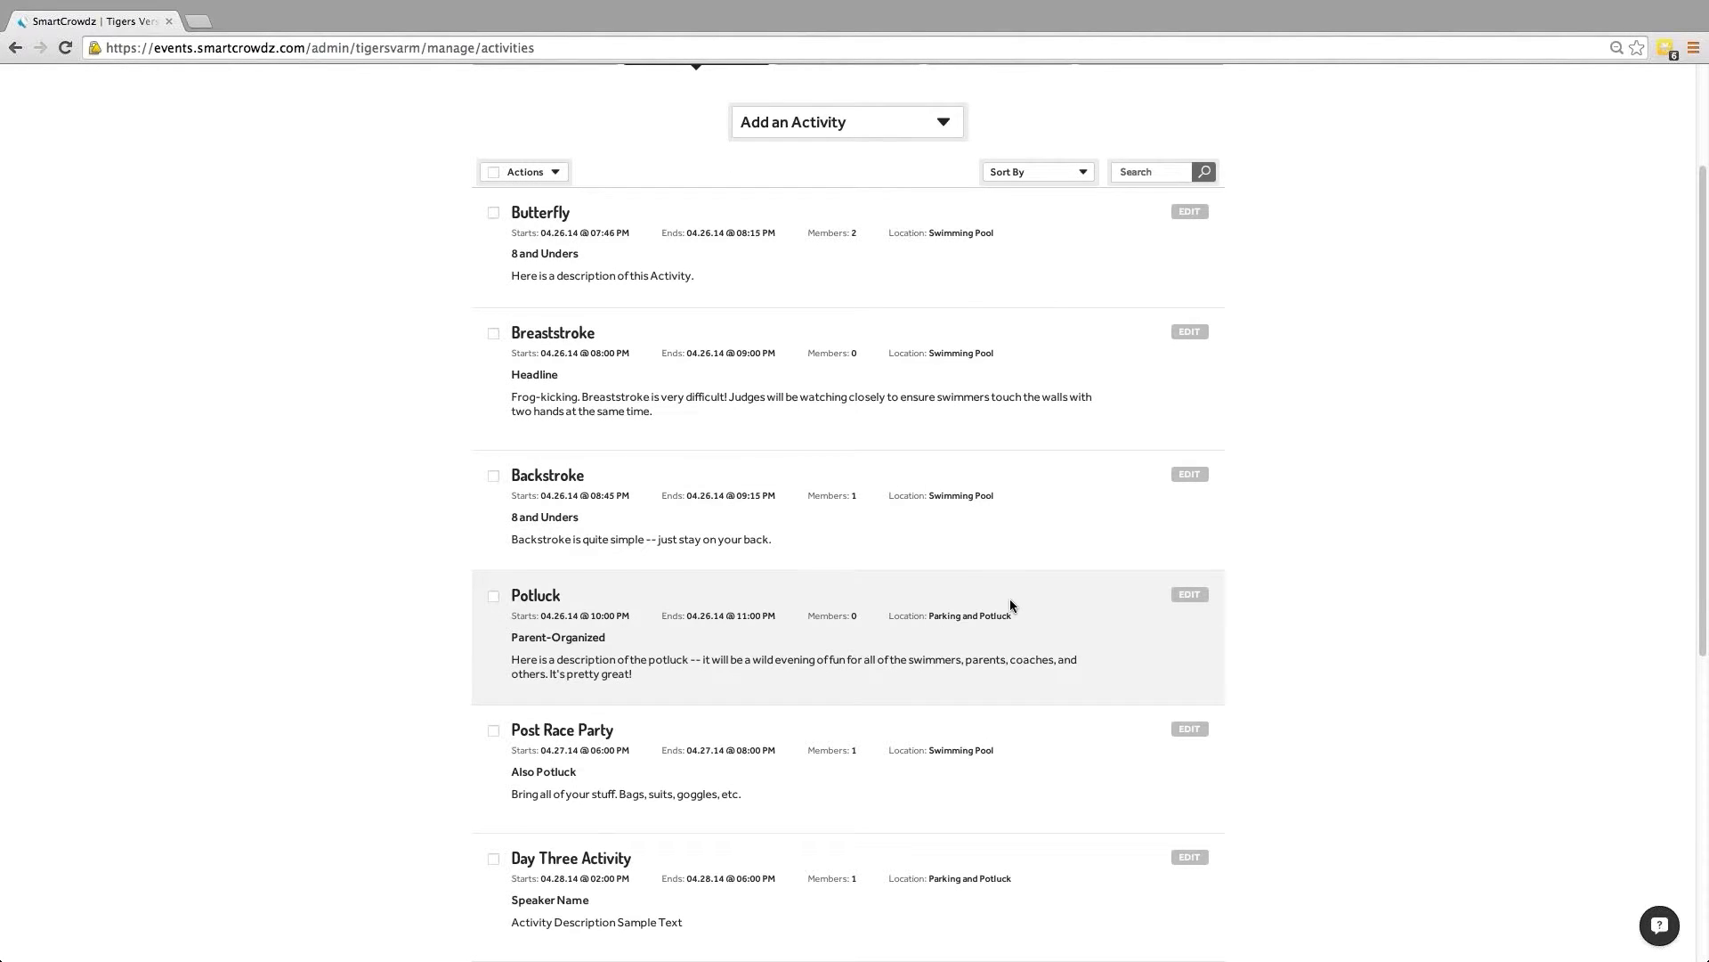
Switch from event management to the attendee view of the event and bring up its schedule
scroll(1326, 472, up, 1)
scroll(1327, 478, up, 4)
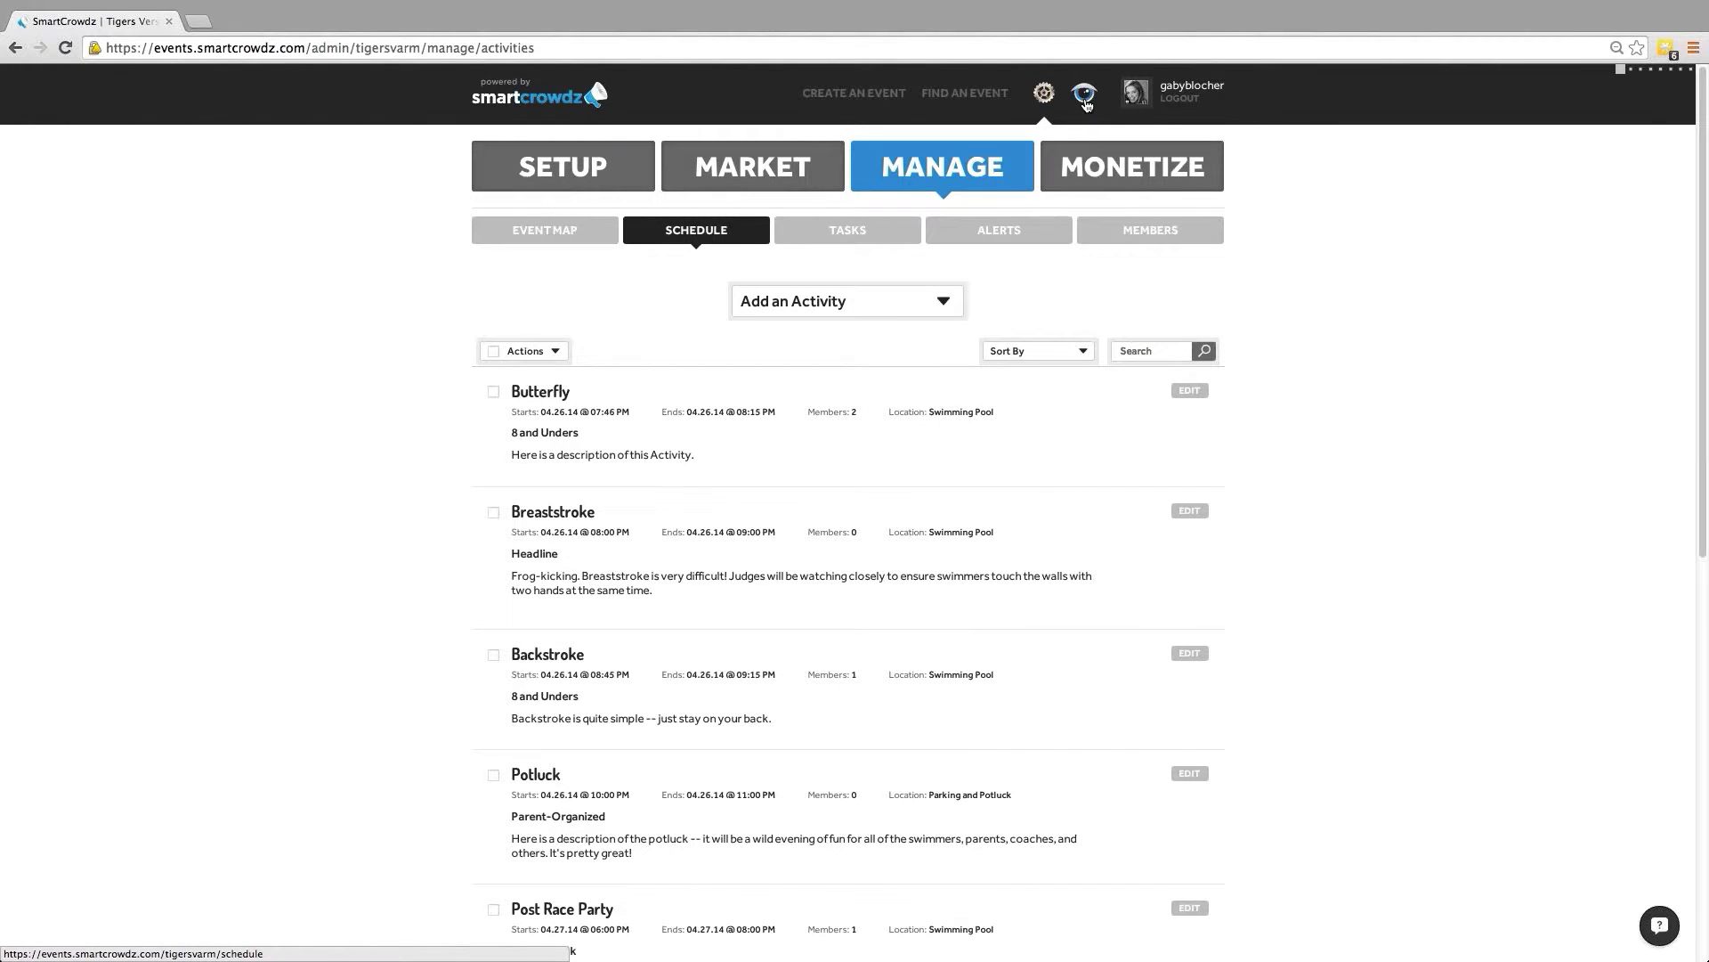
click(1086, 105)
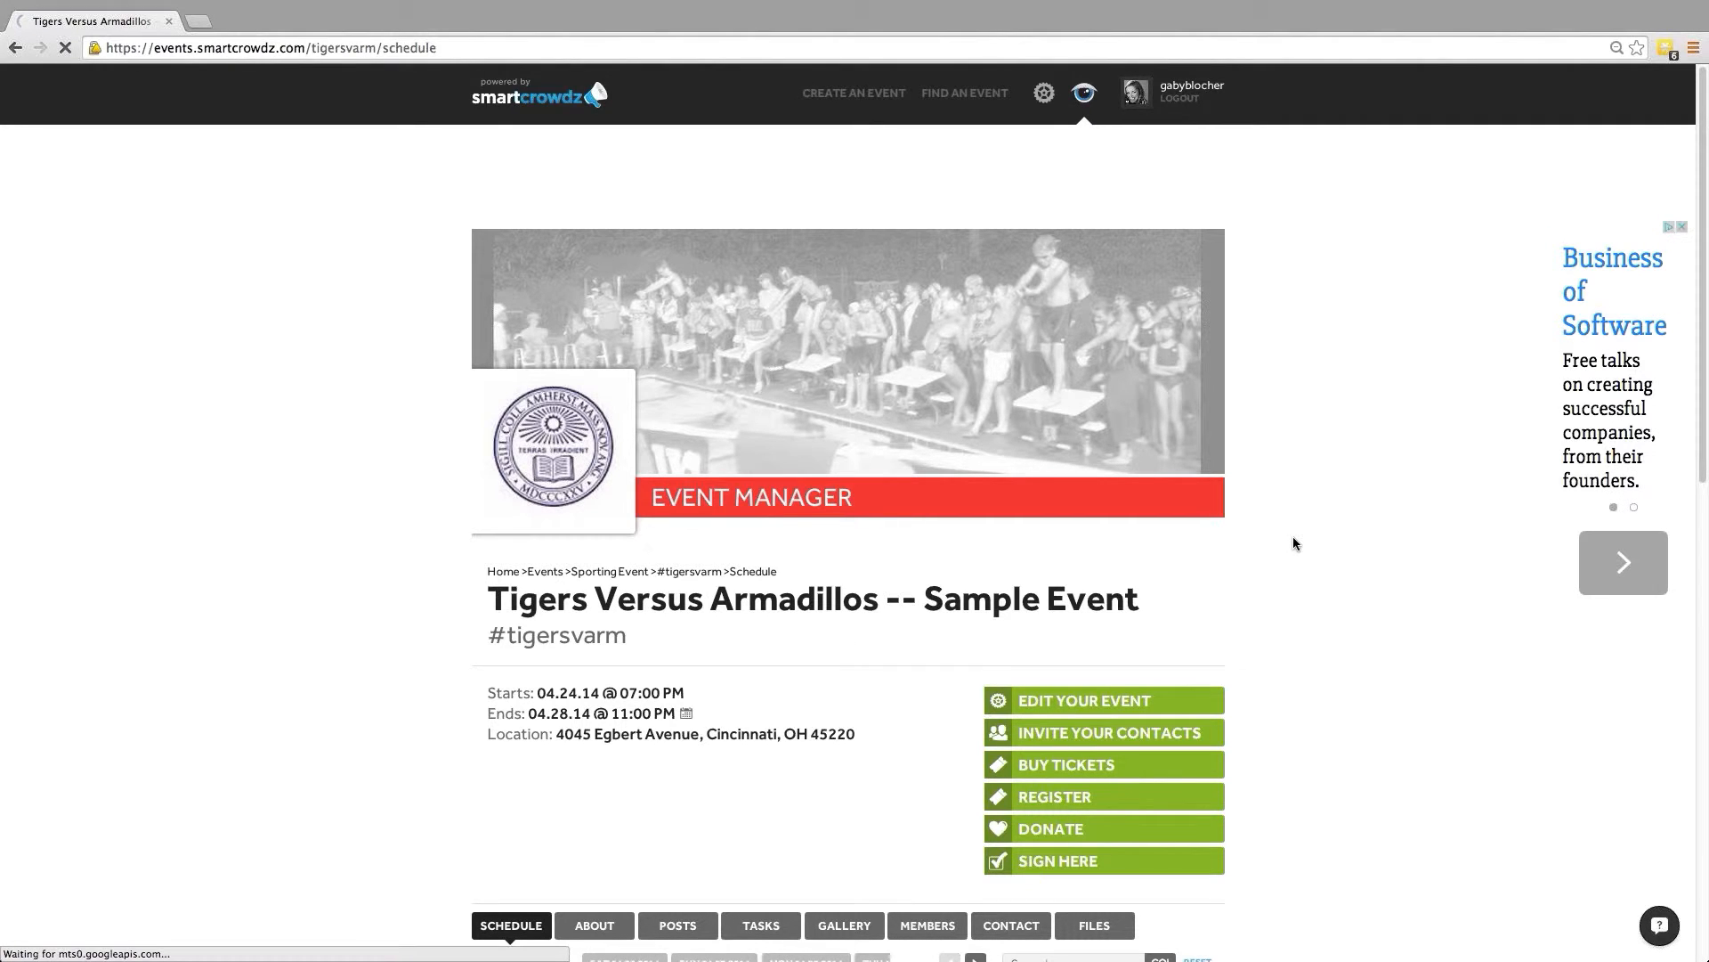
scroll(1294, 538, down, 3)
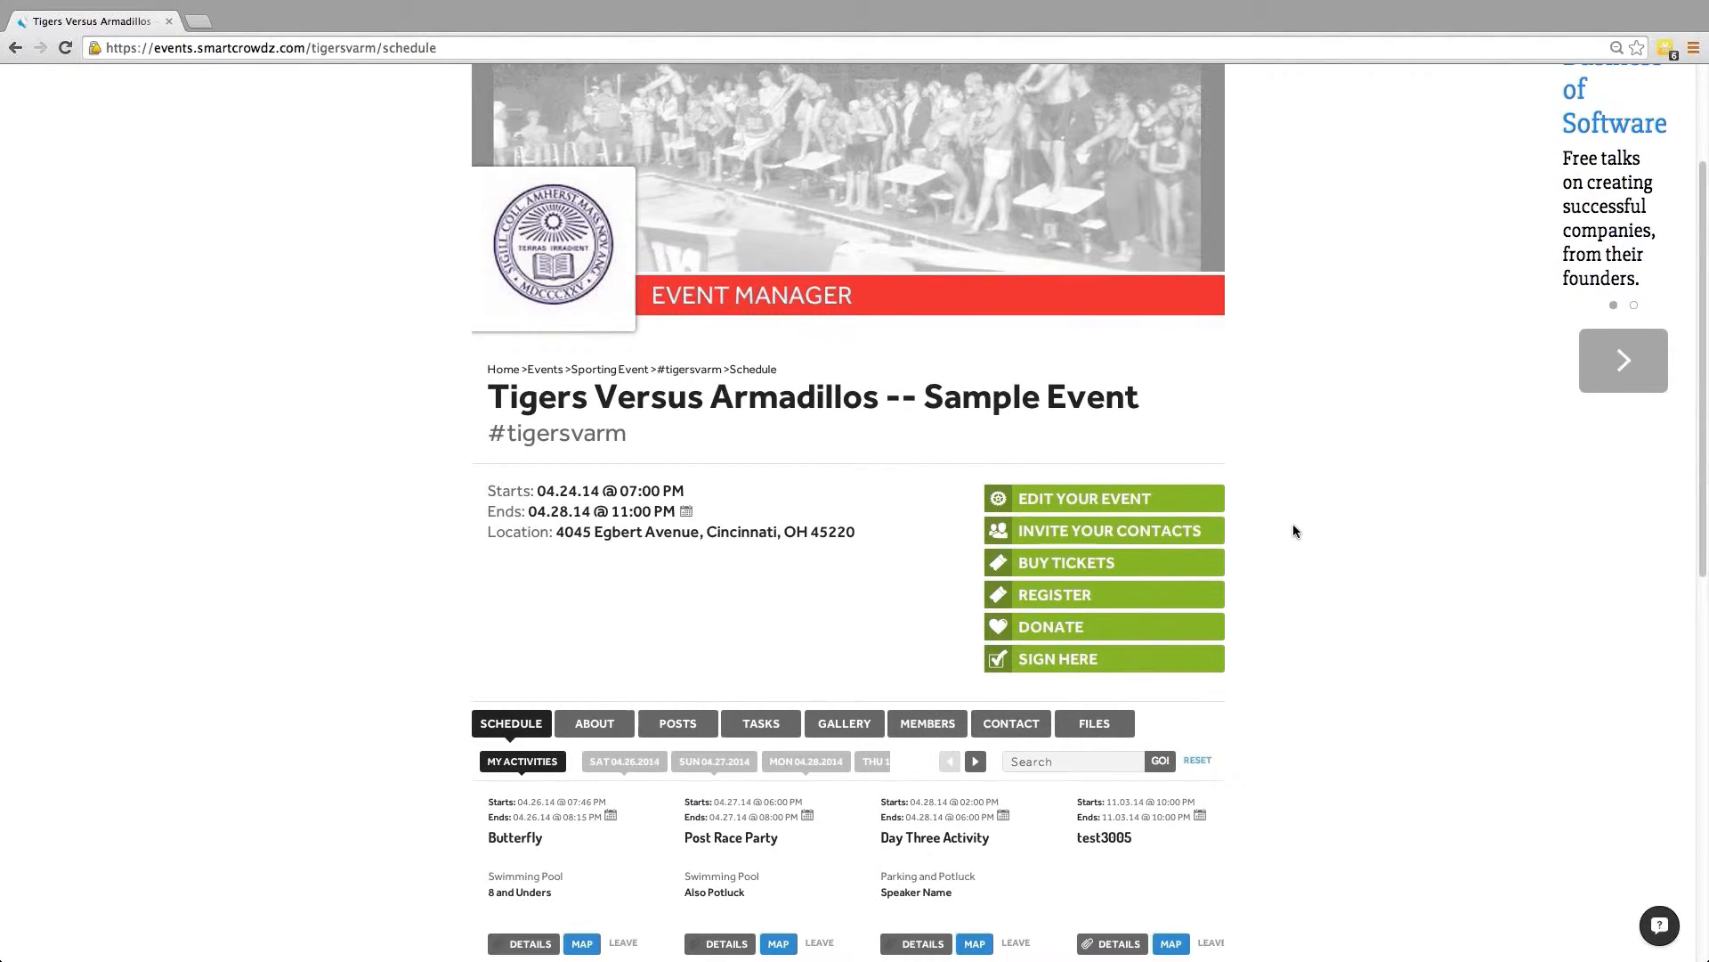
scroll(1293, 531, down, 4)
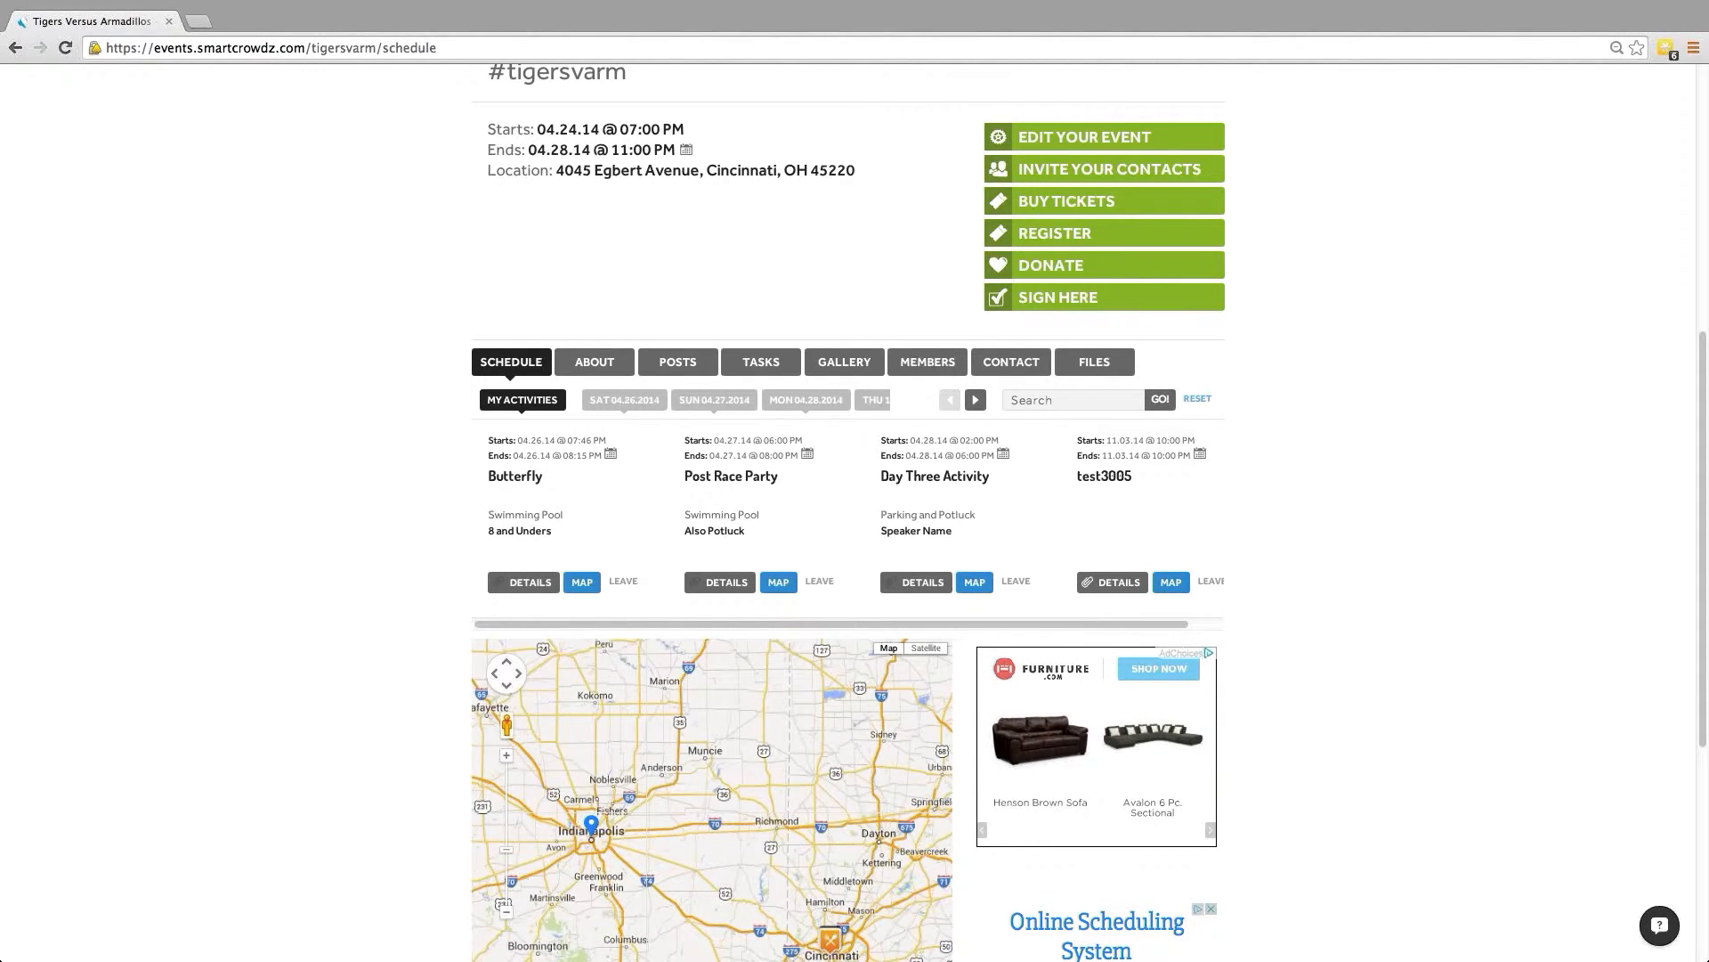
Search the event schedule for "backstroke"
click(1098, 398)
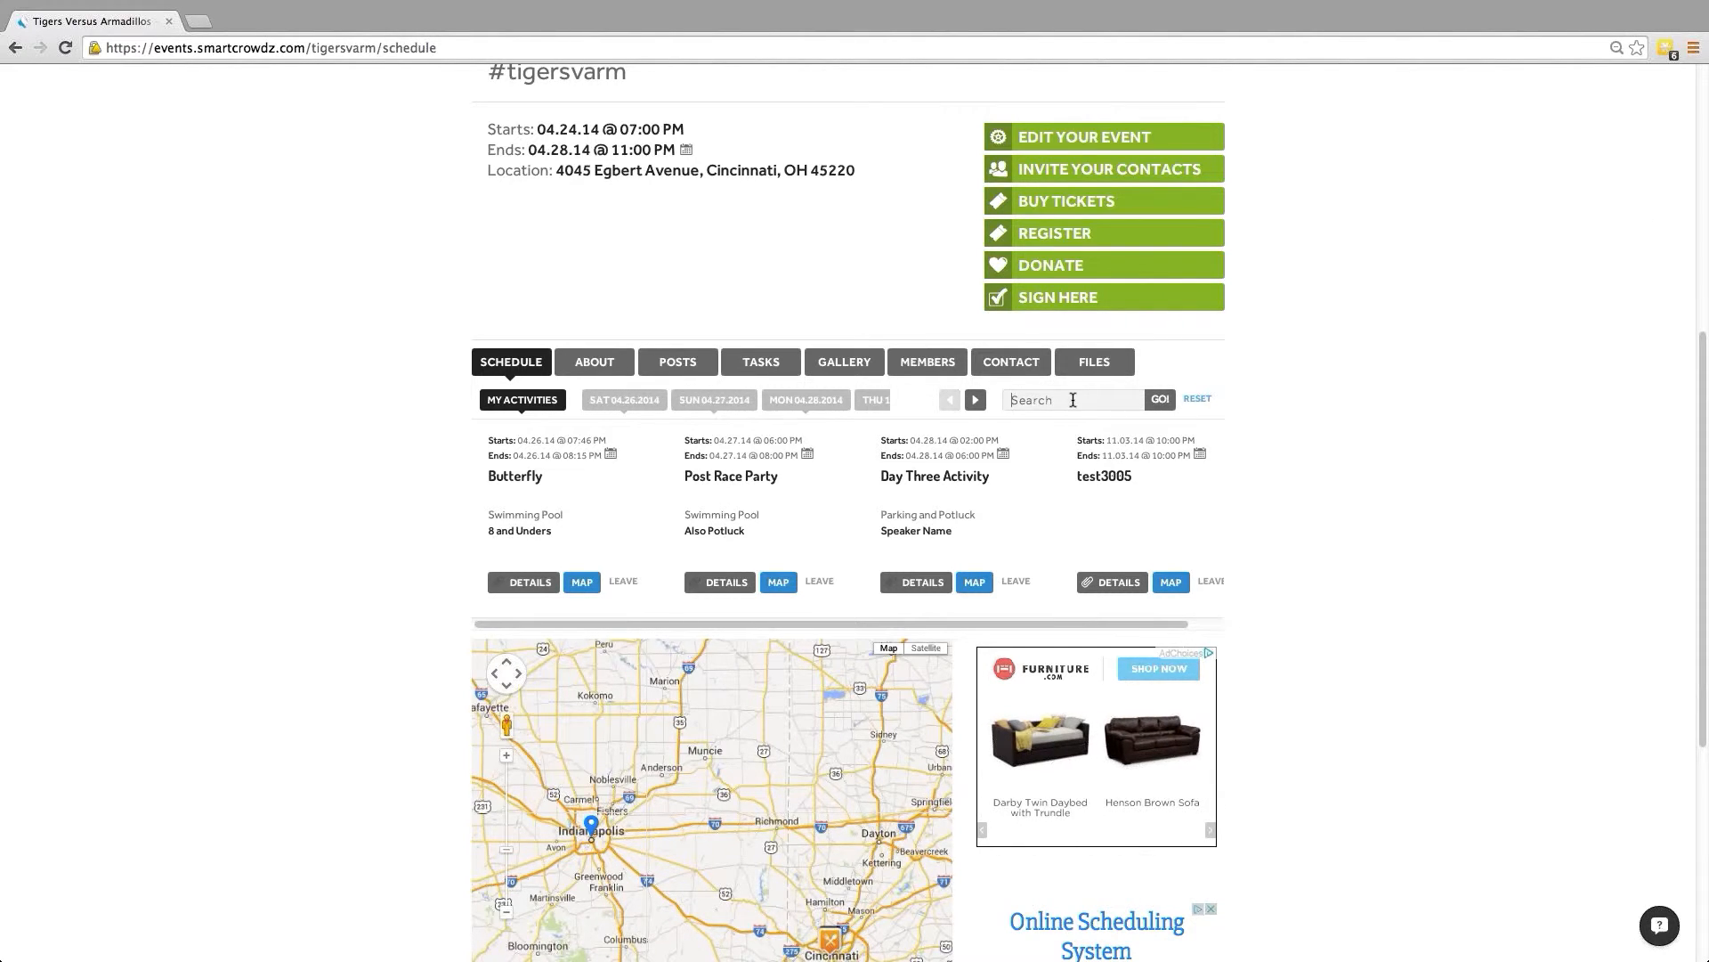
text(bas)
text(ckstroke)
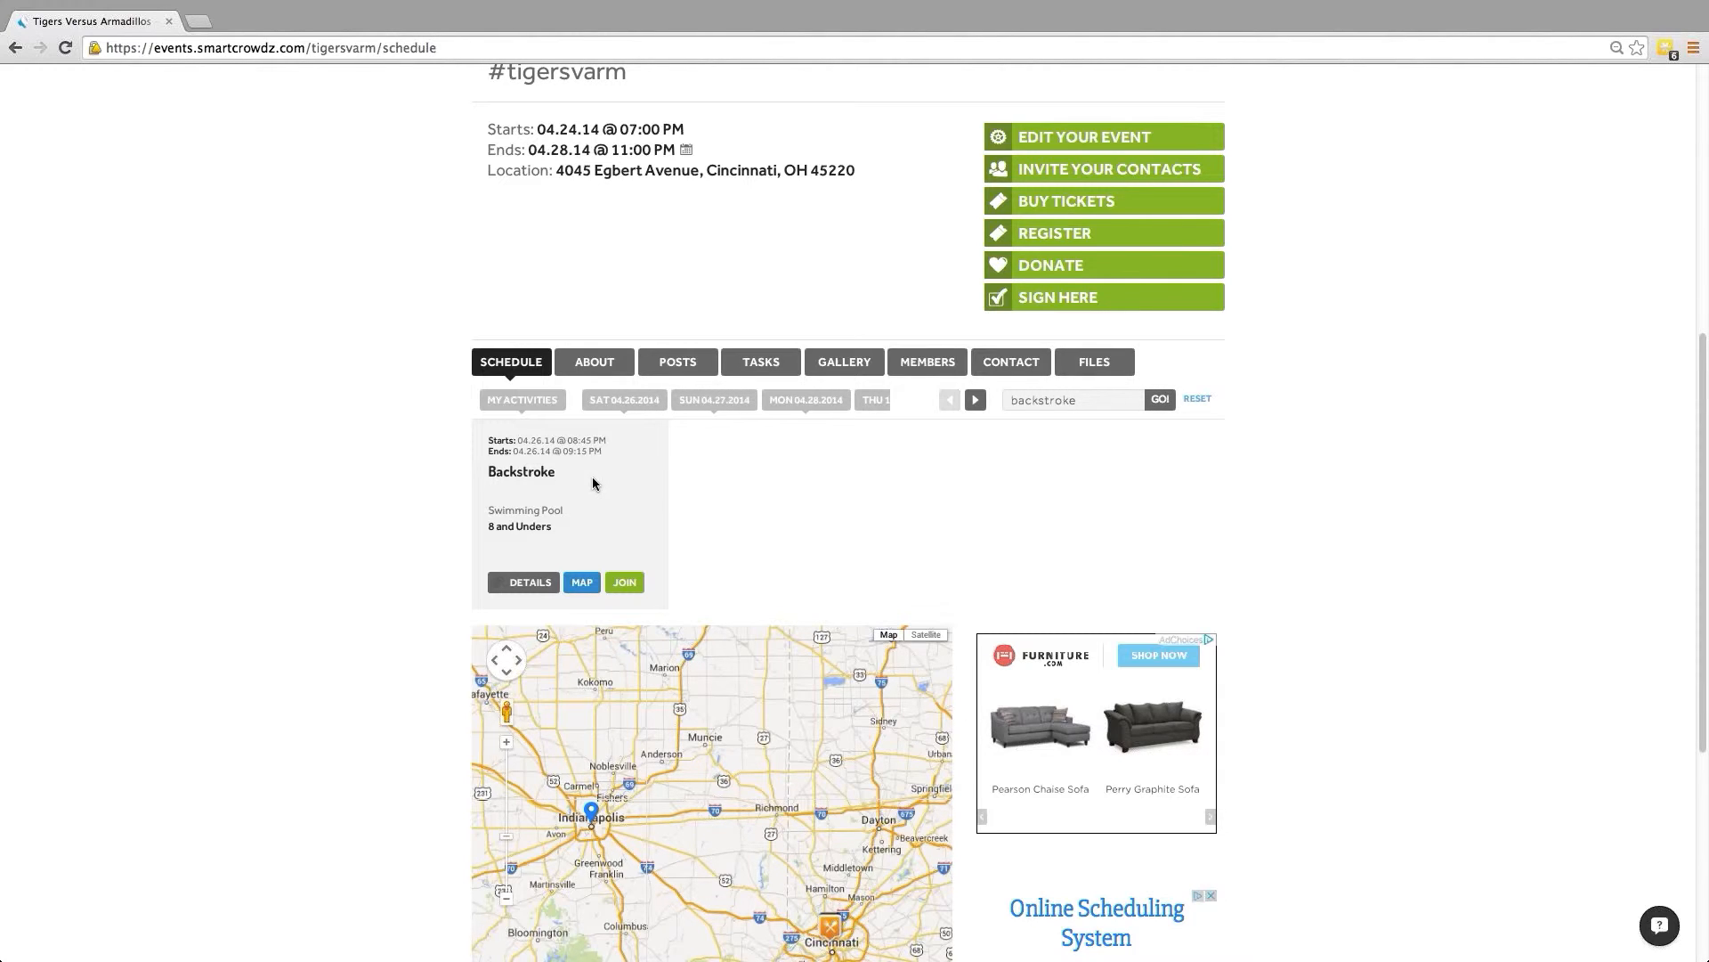
Join the Backstroke activity and display it among the personal activities
click(623, 583)
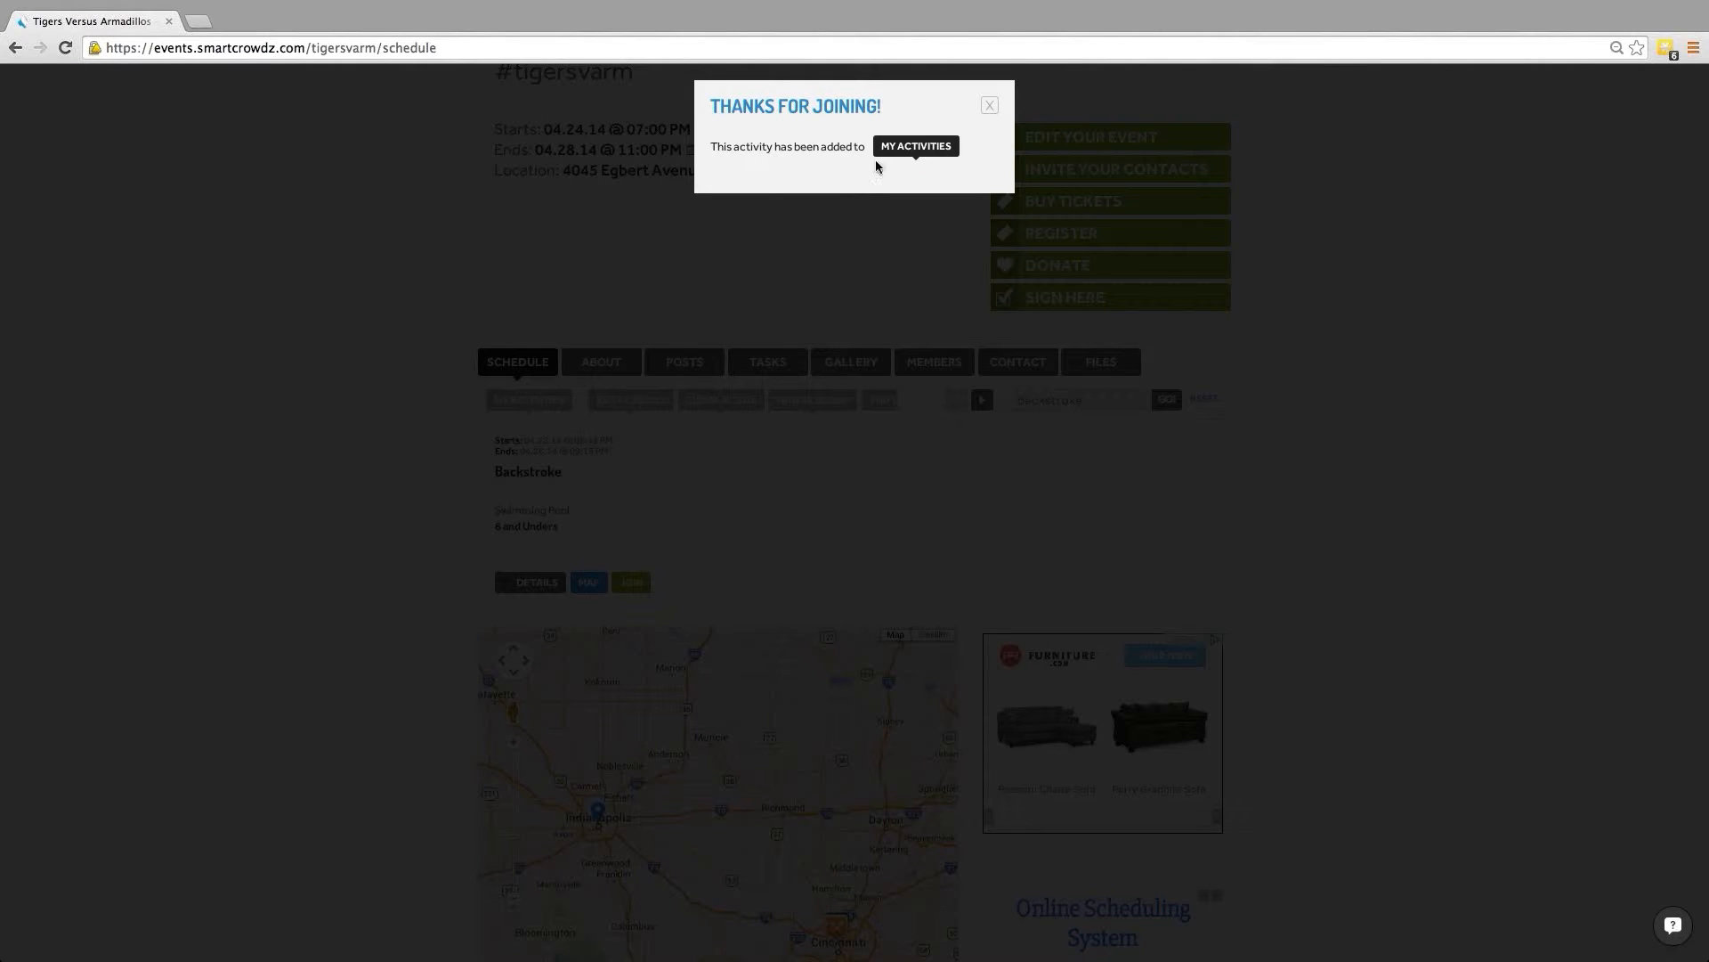
click(991, 107)
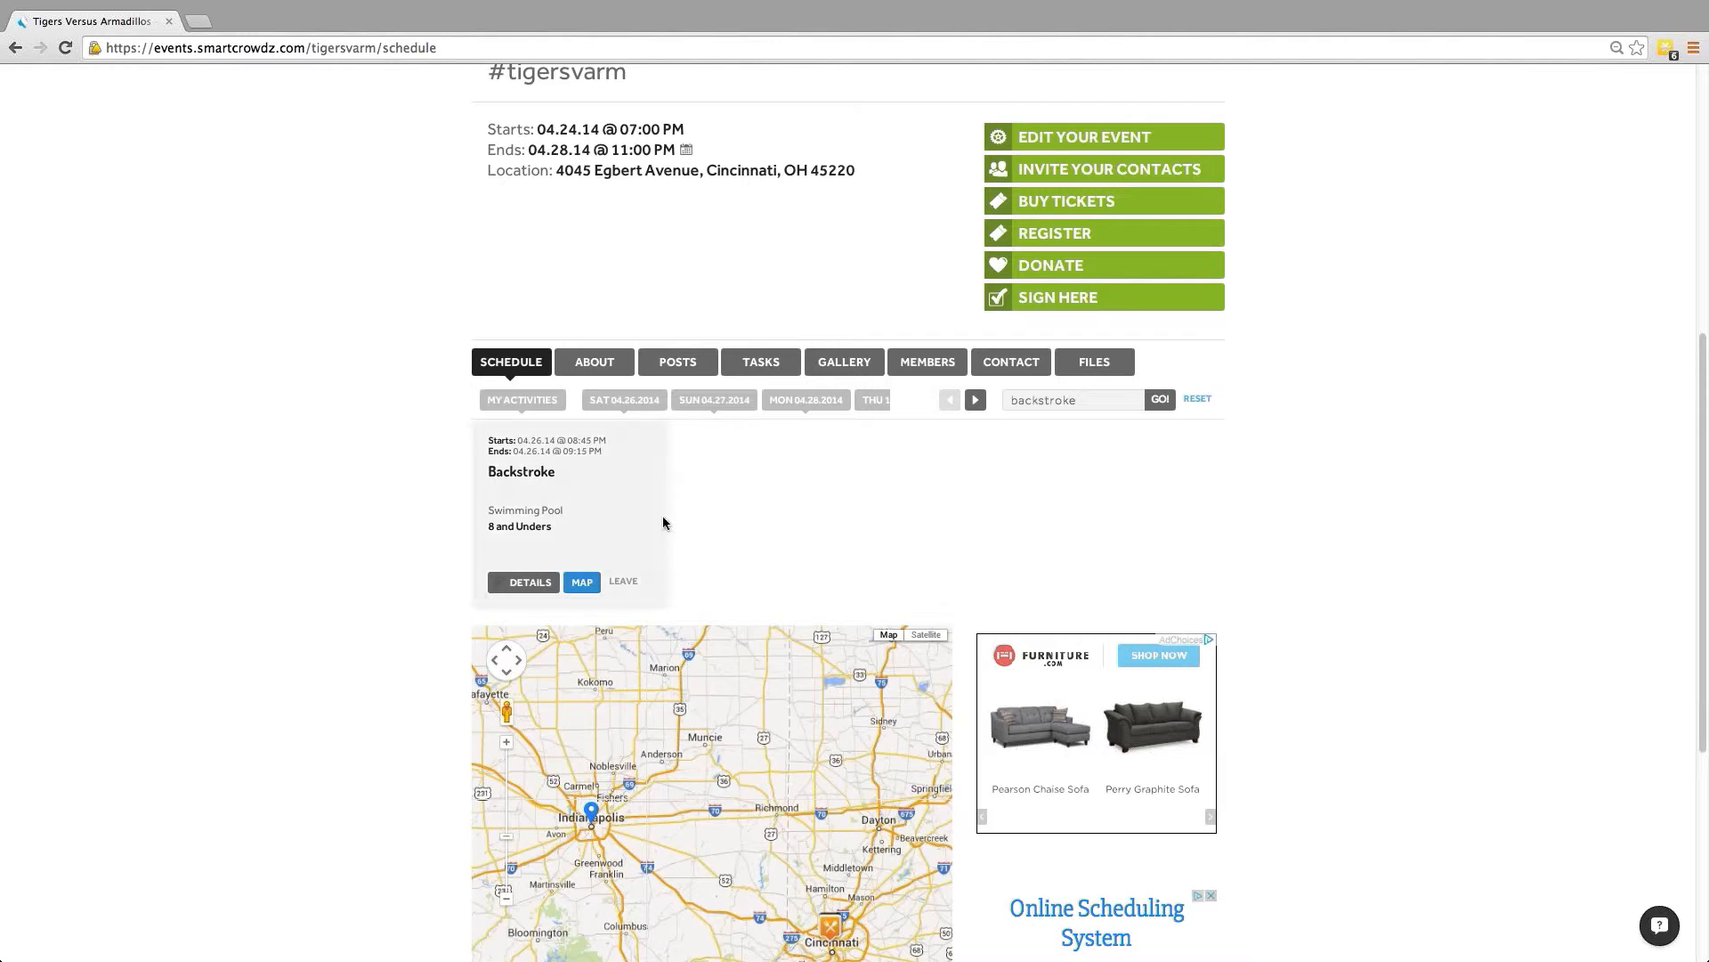
click(534, 402)
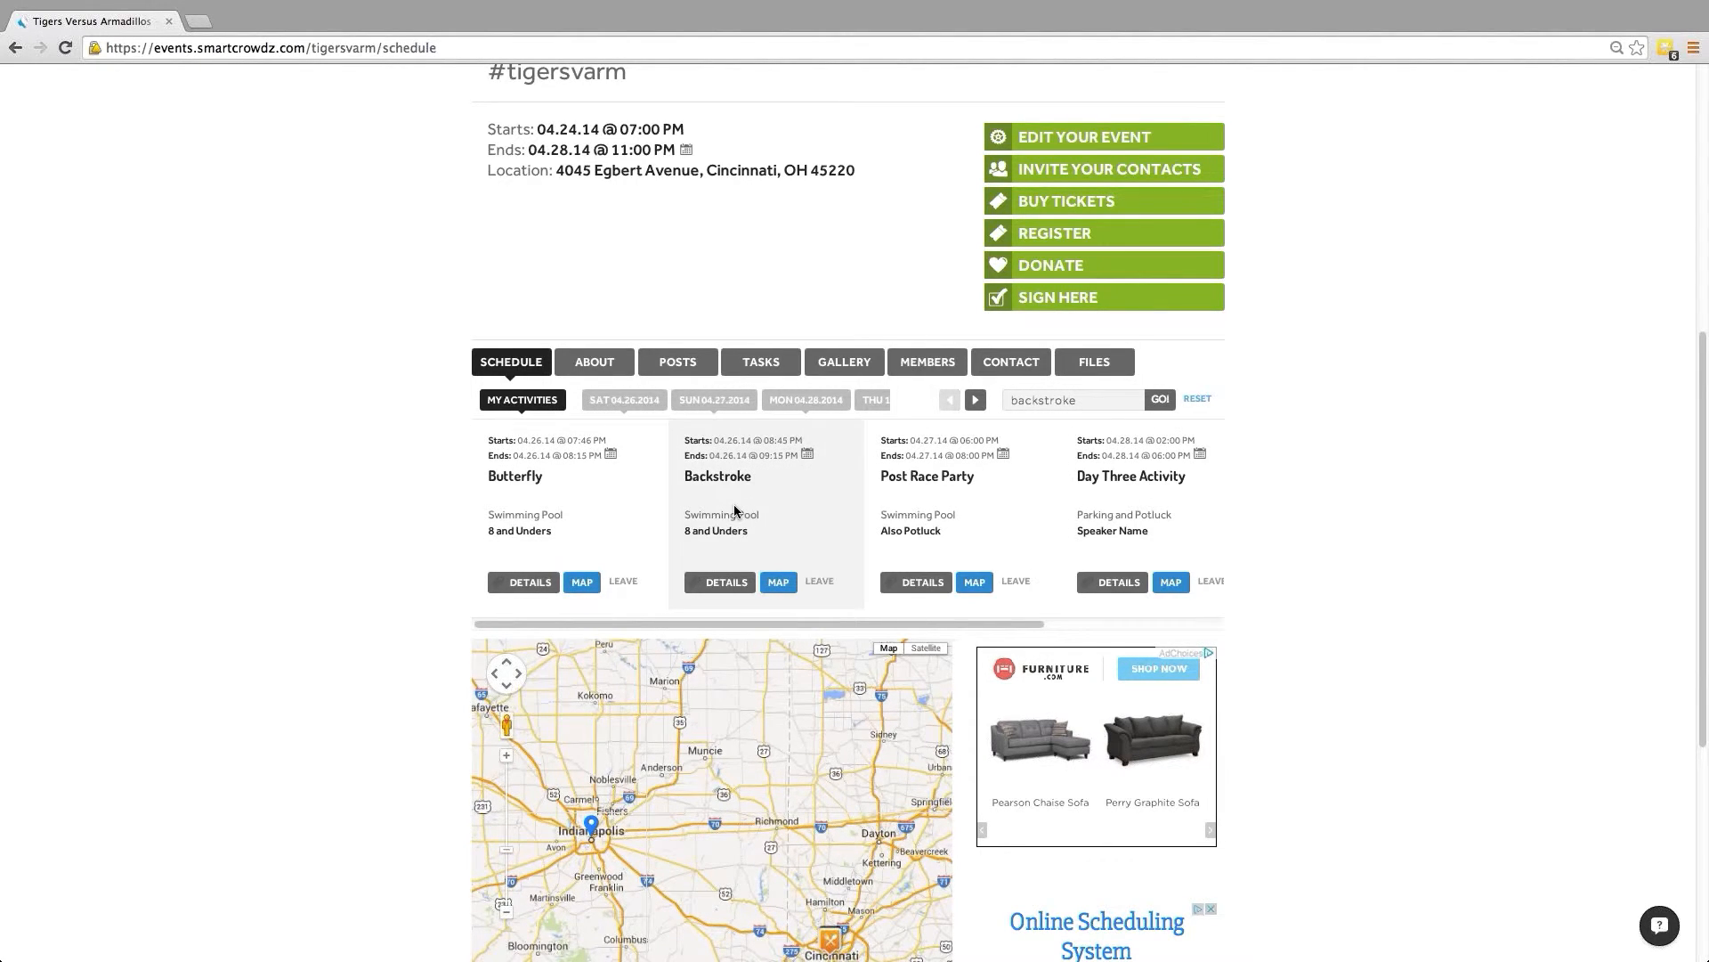
scroll(735, 510, right, 3)
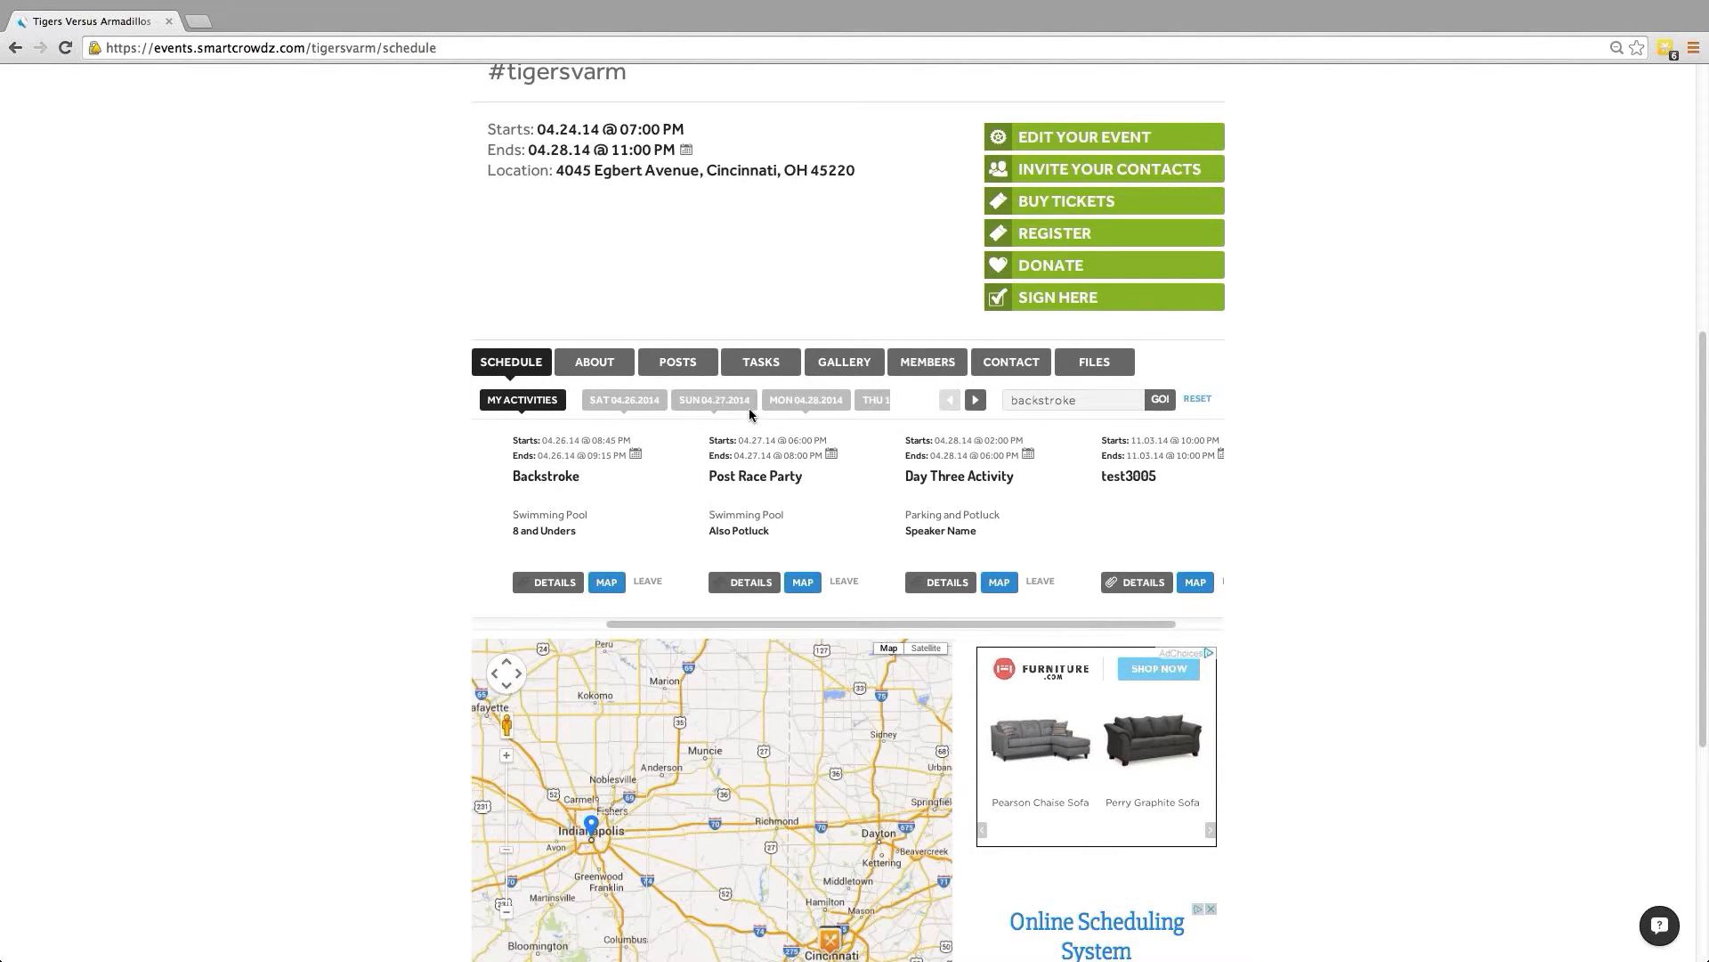
Show the Post Race Party's location on the event map and close its information pop-up
click(1039, 400)
scroll(1301, 578, down, 2)
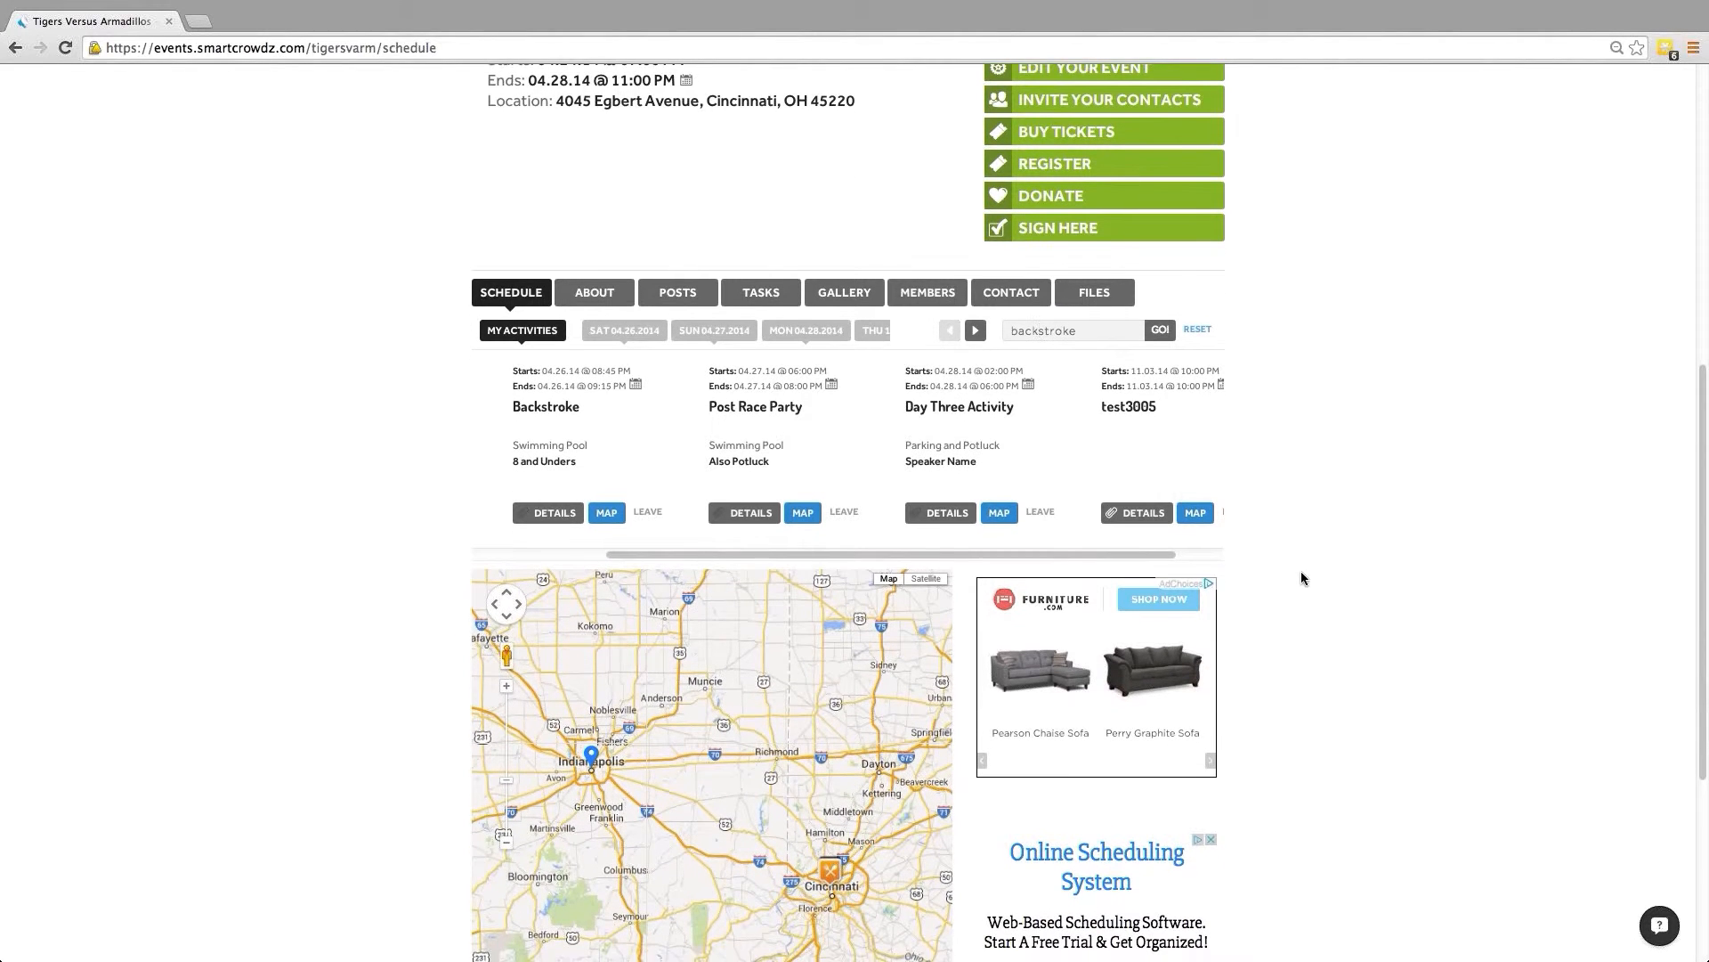
scroll(1301, 578, down, 4)
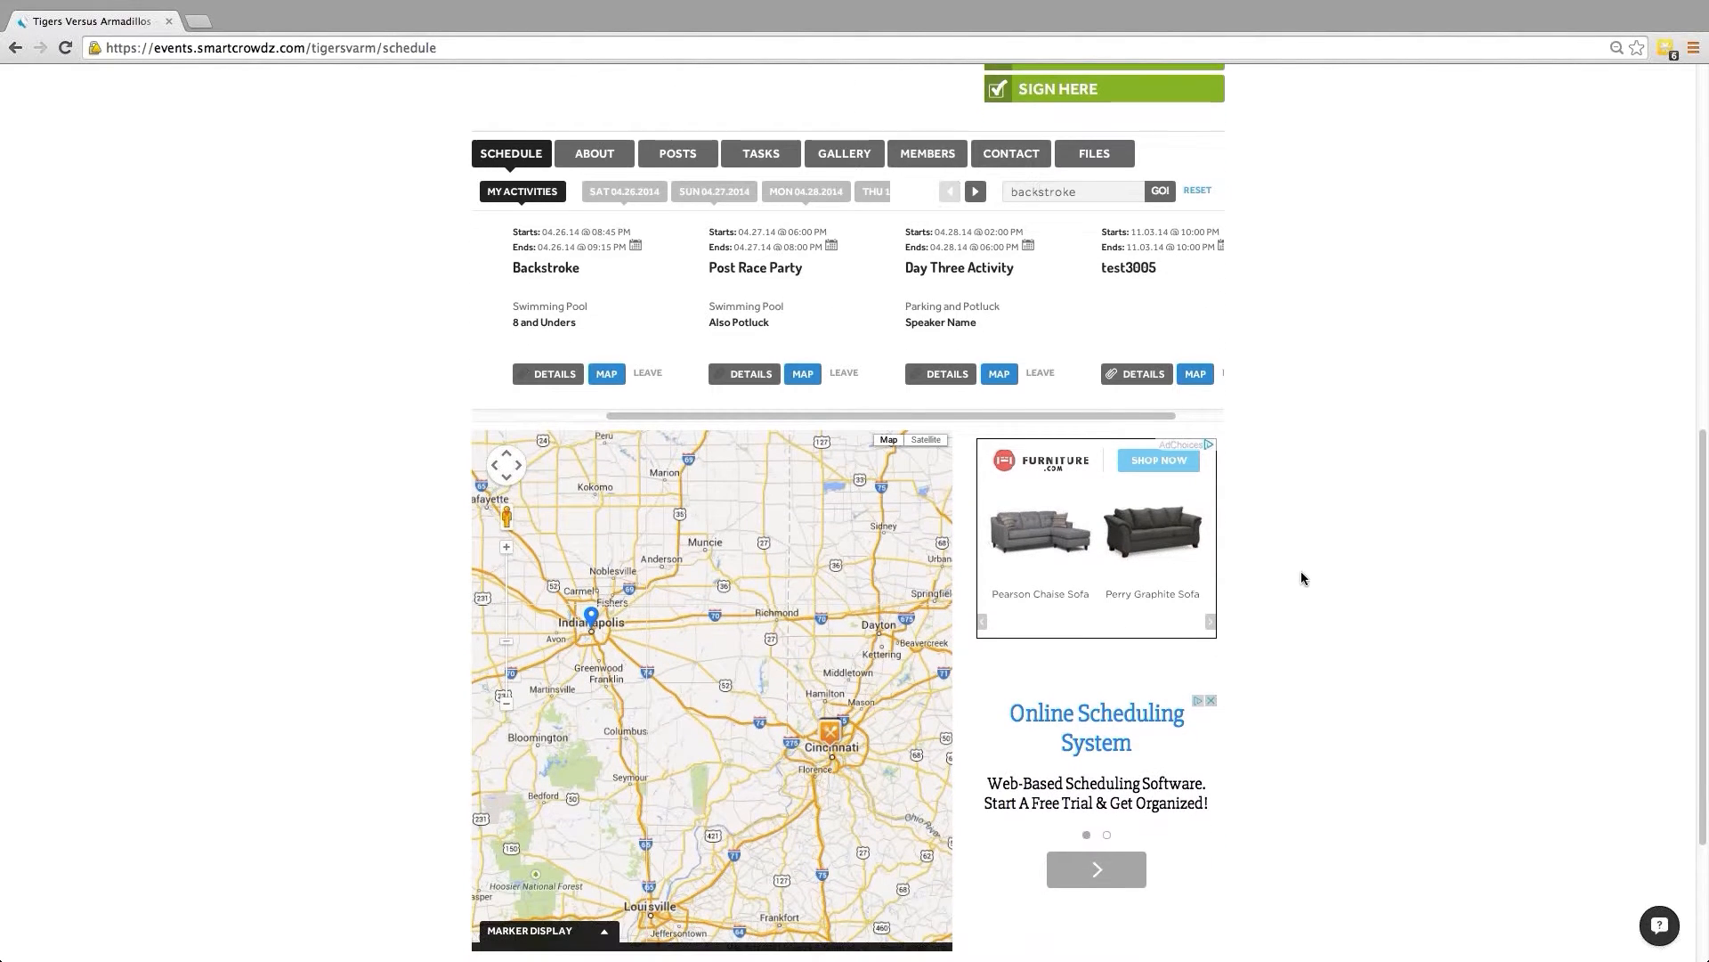
scroll(1300, 577, down, 3)
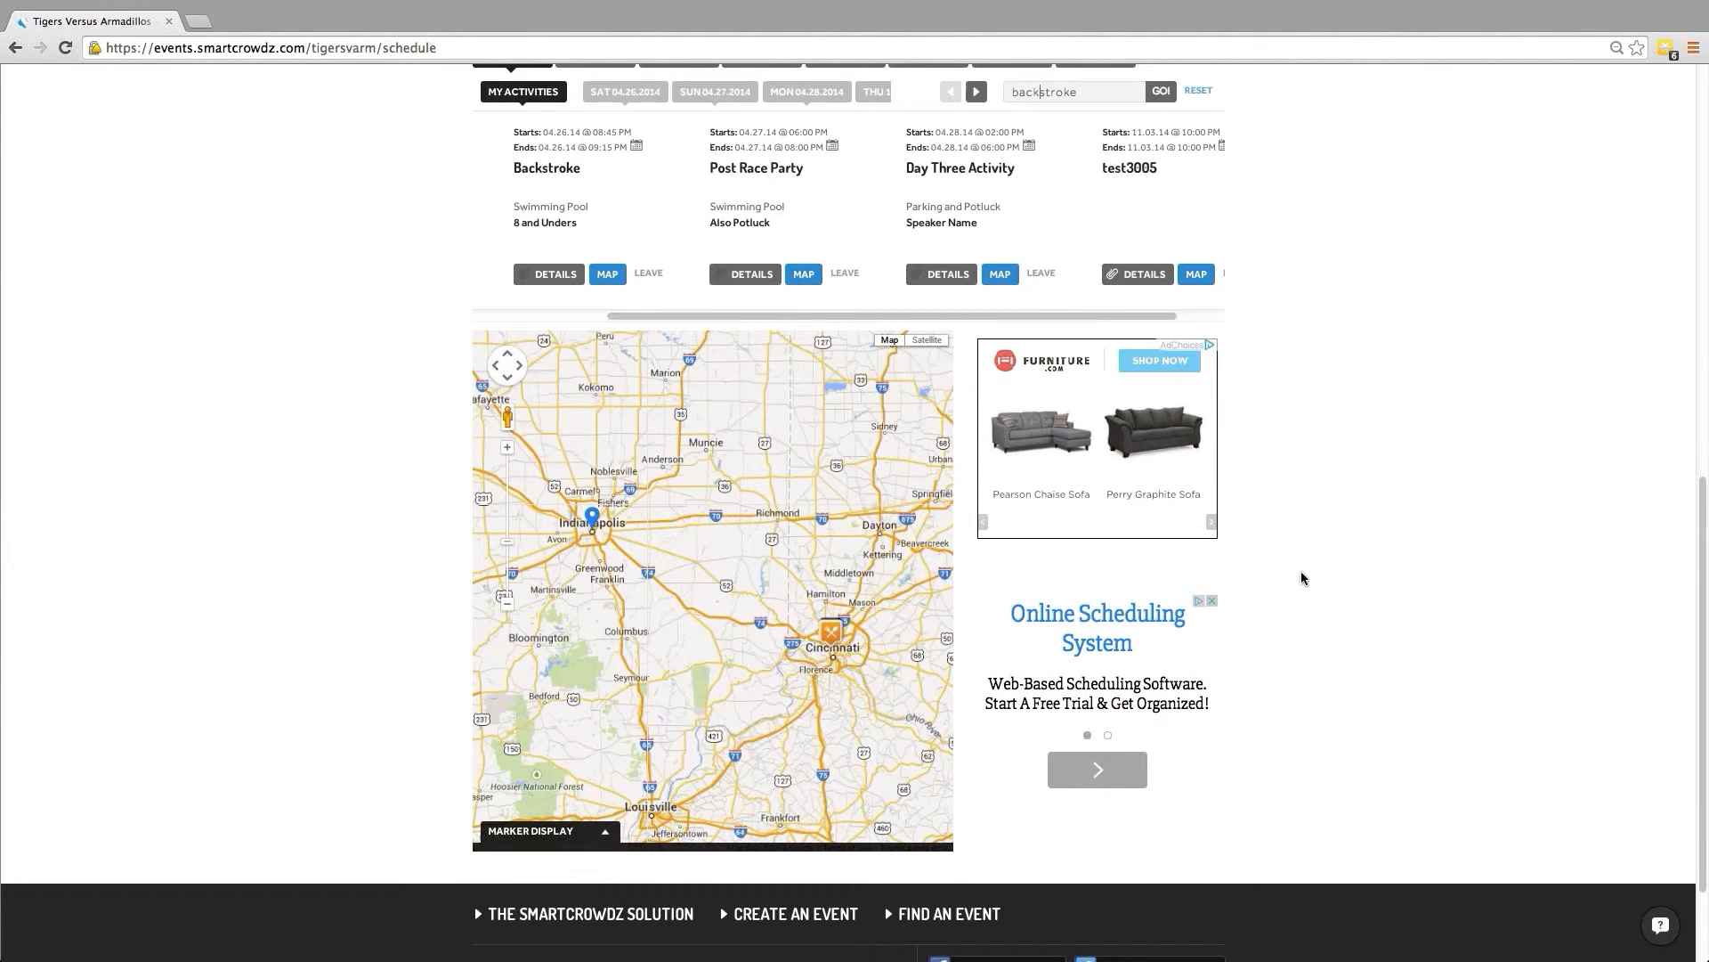
scroll(1301, 578, down, 2)
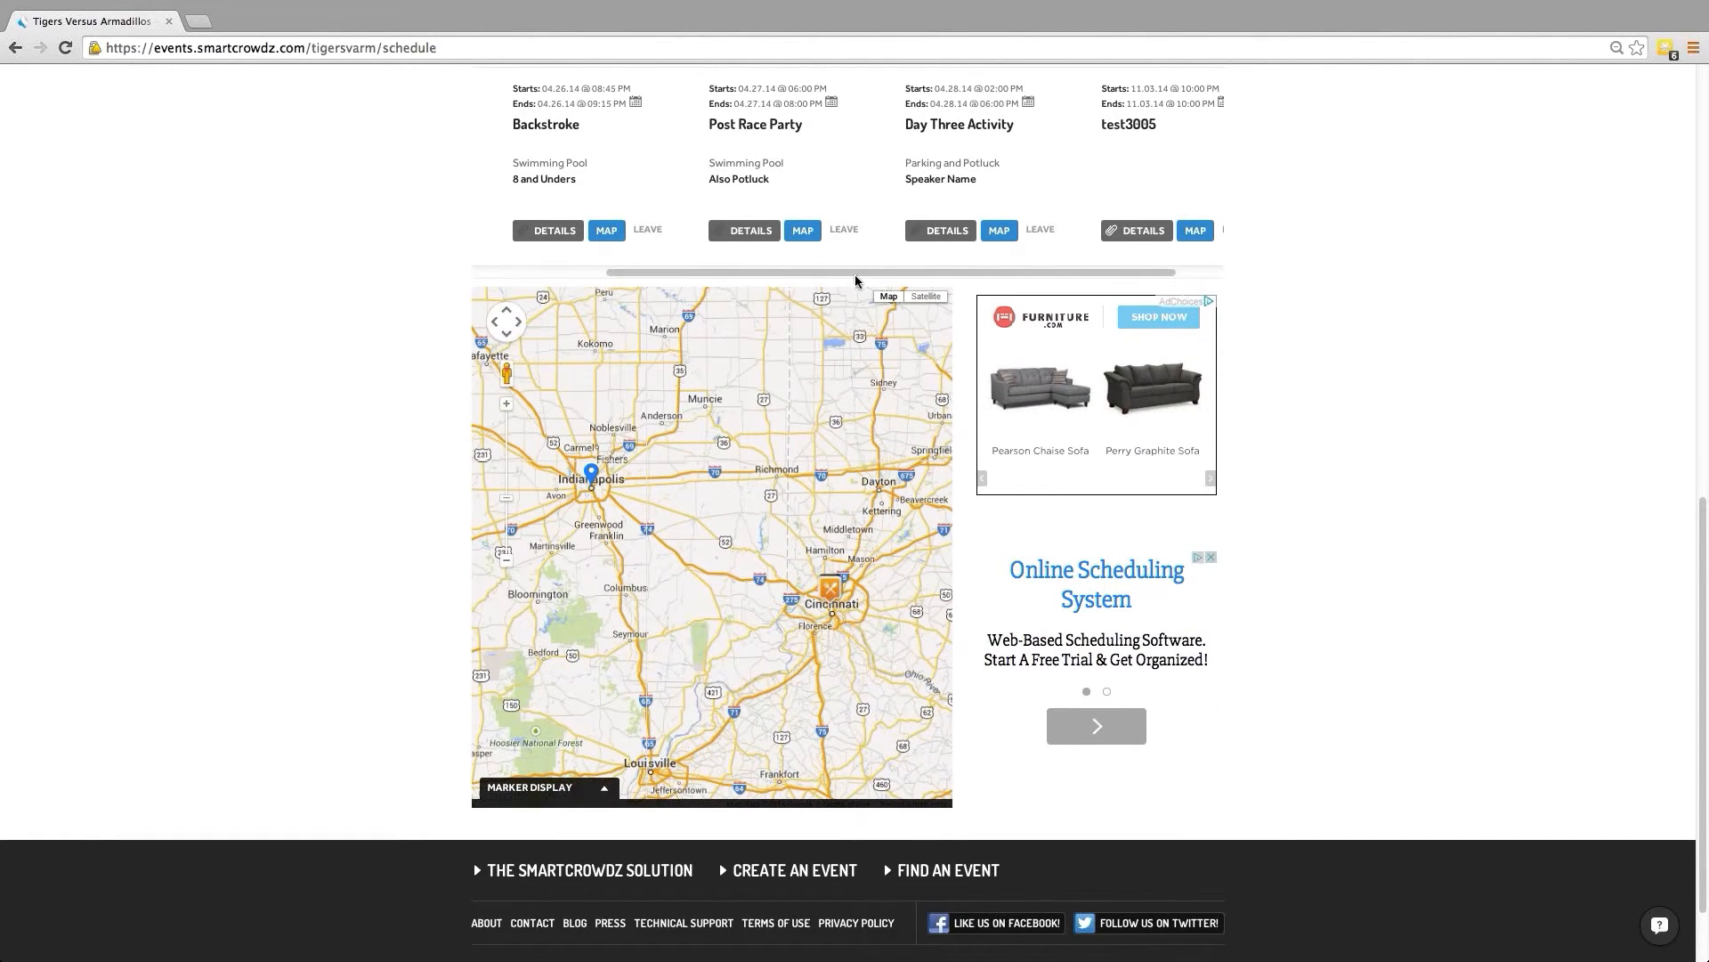
click(802, 231)
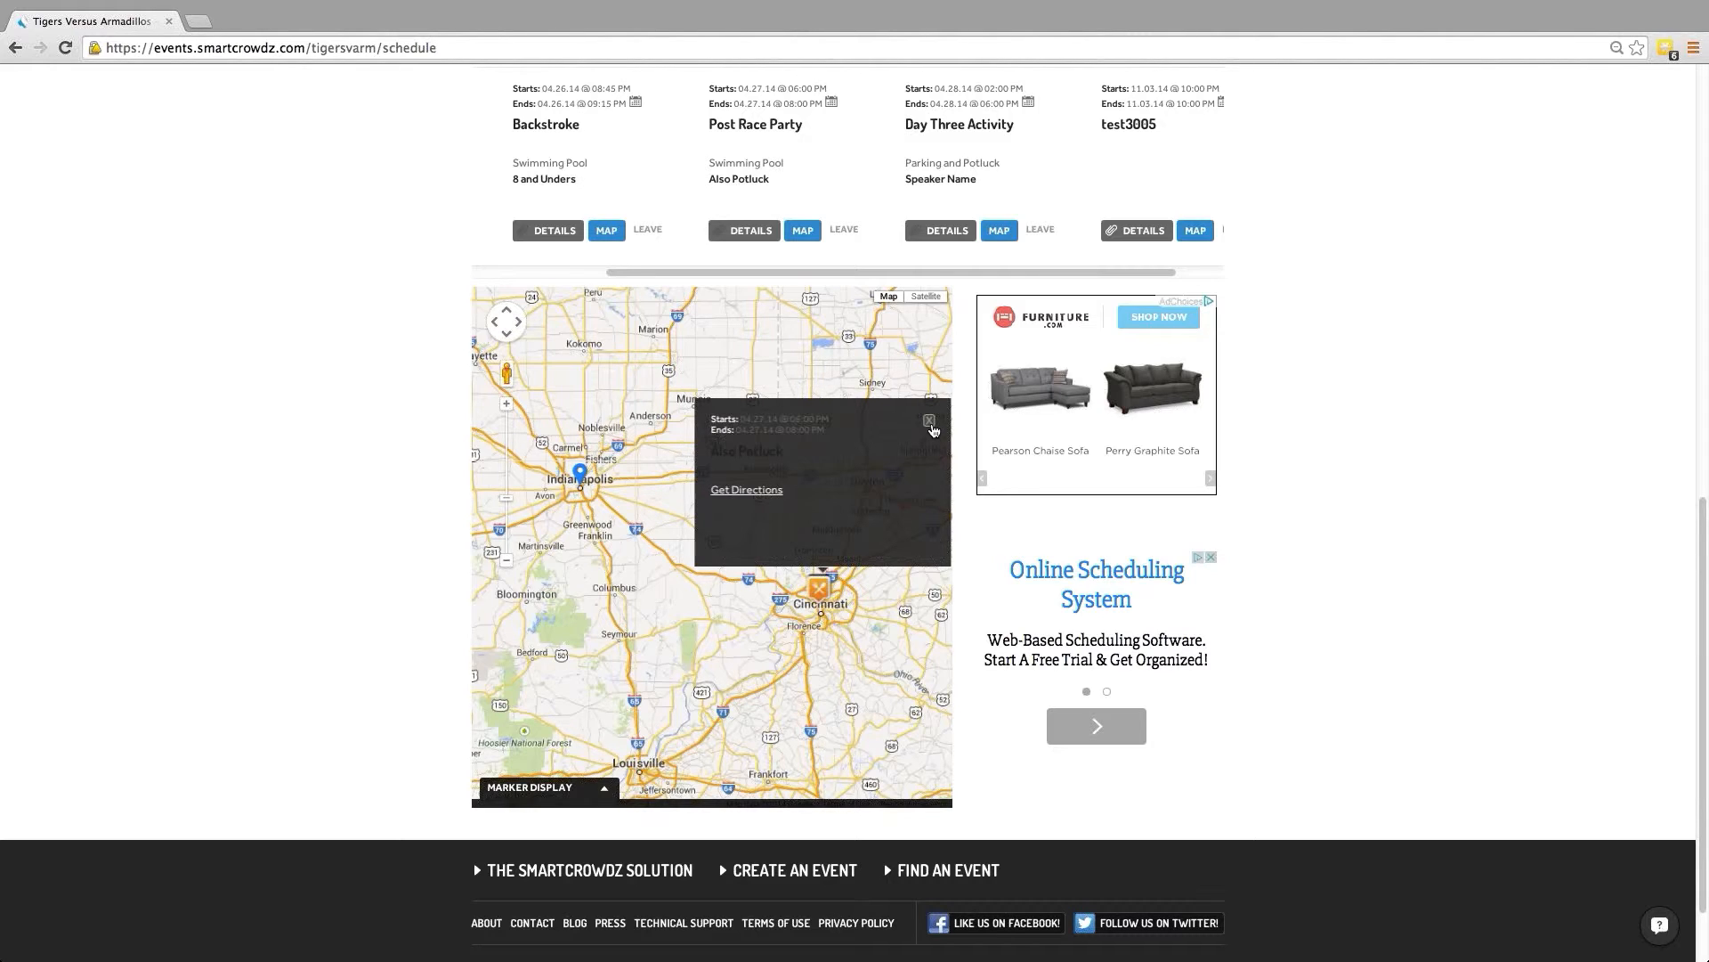
click(930, 424)
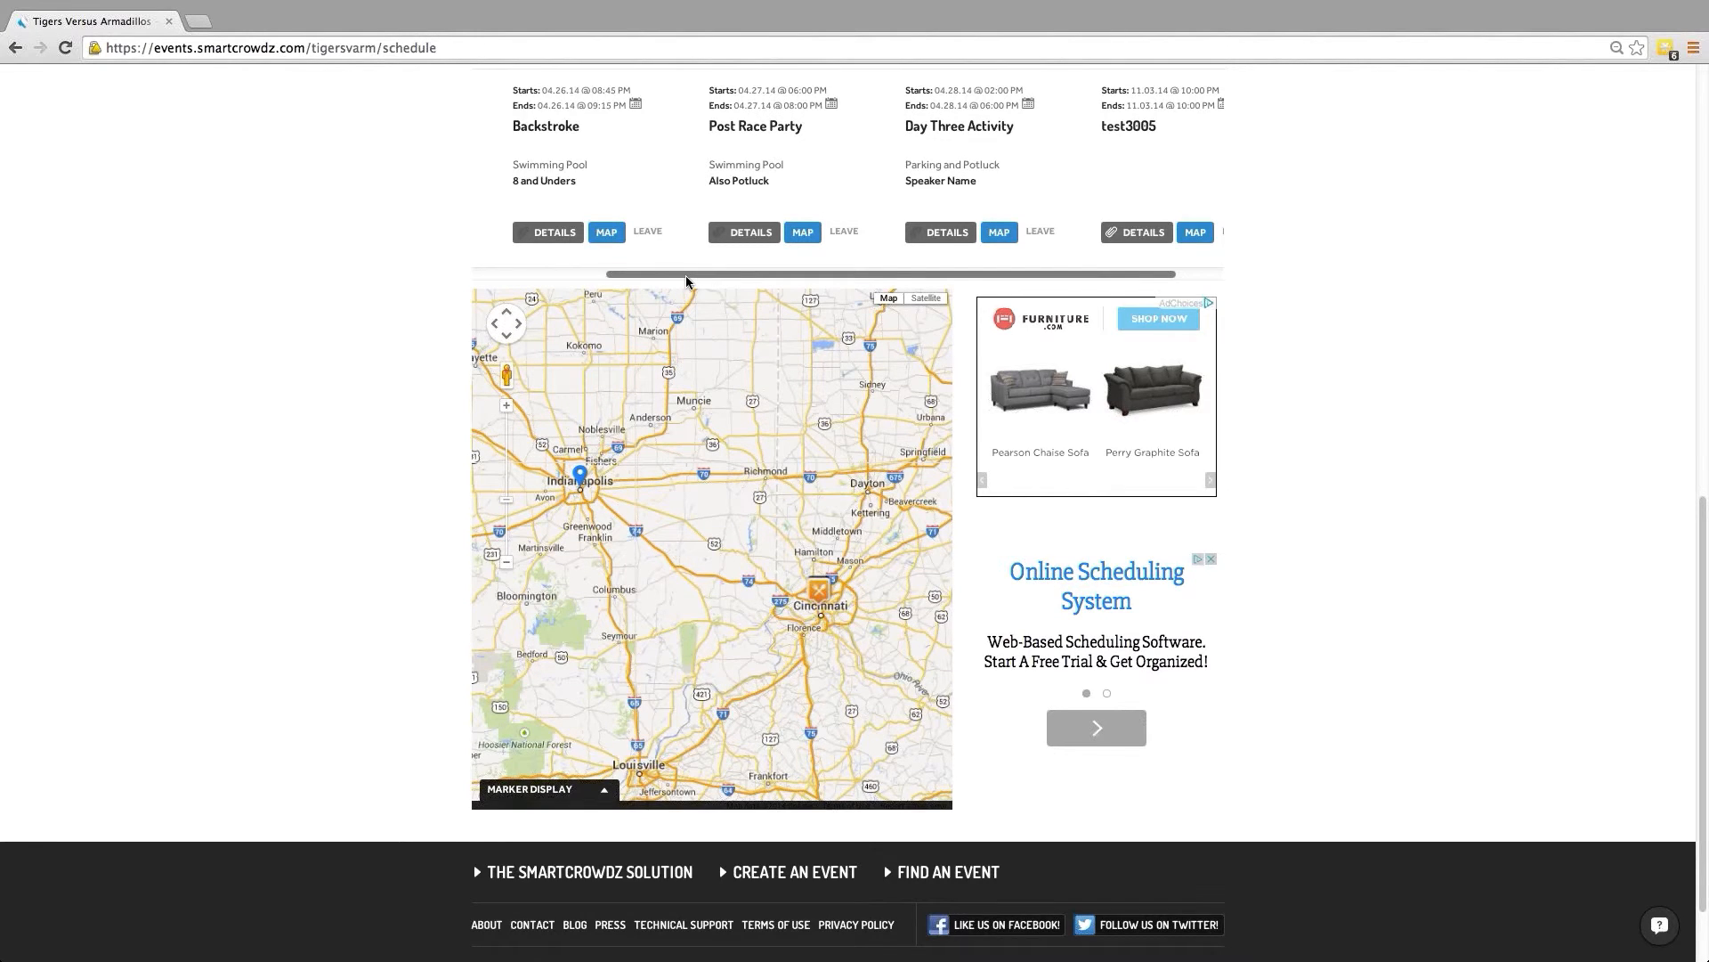
View the details of the Post Race Party activity, highlight its description, and close the details
scroll(685, 282, up, 1)
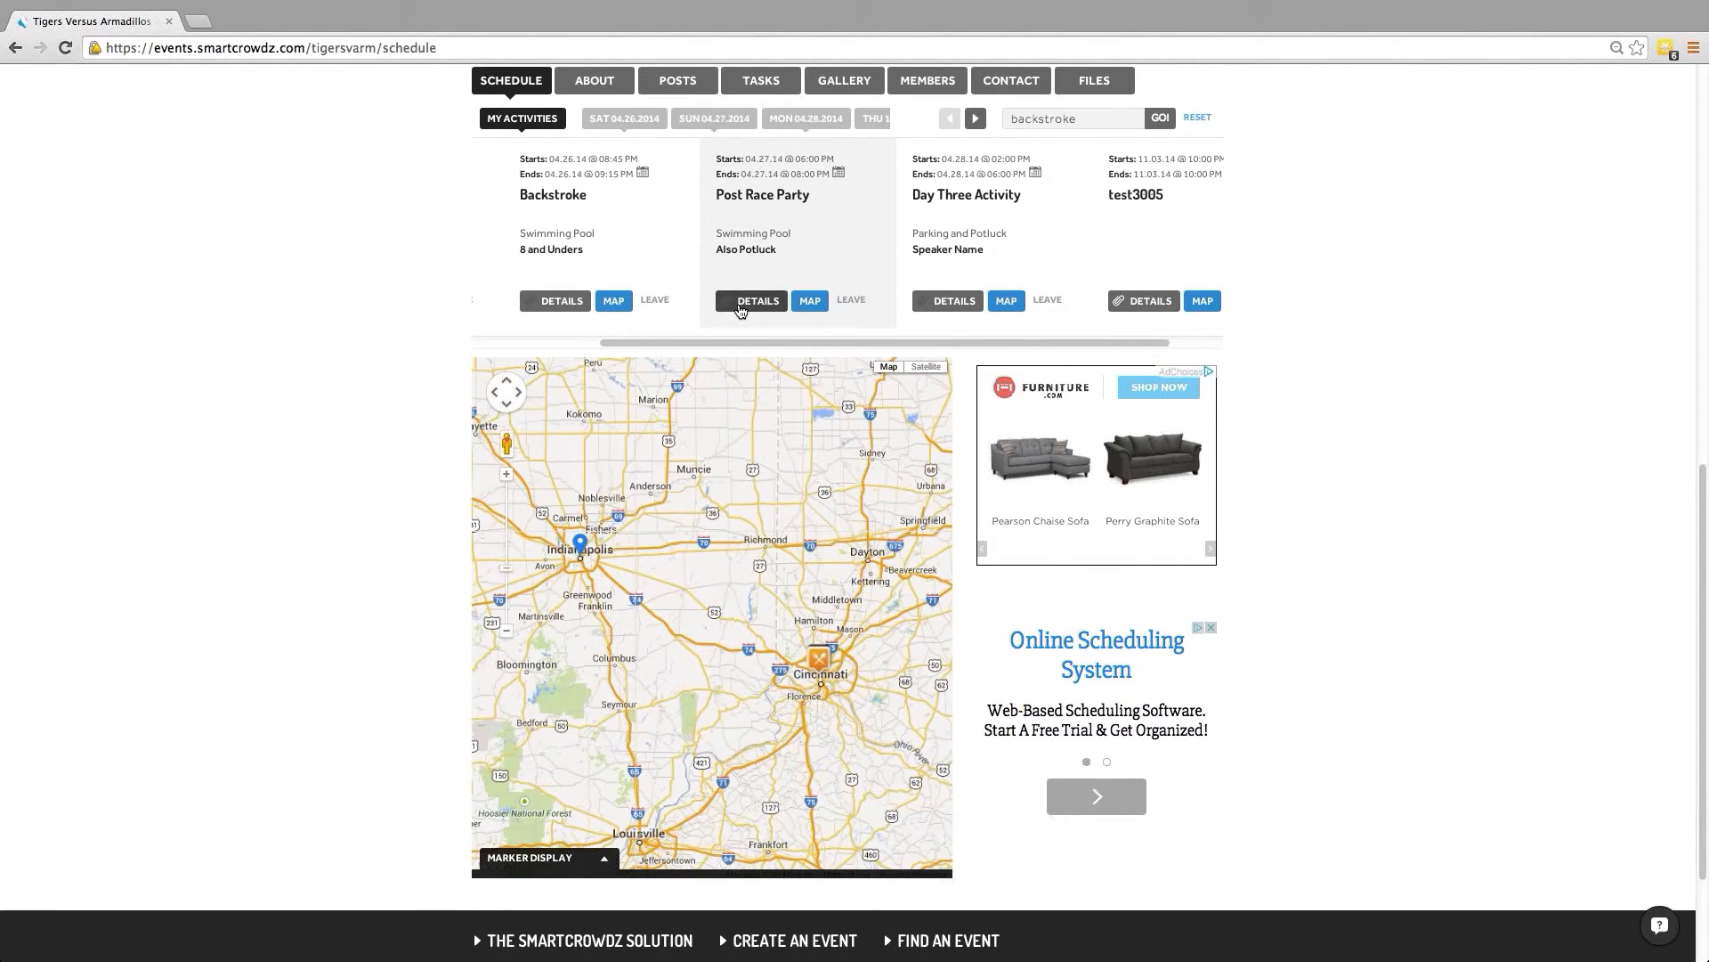
click(738, 305)
double_click(678, 228)
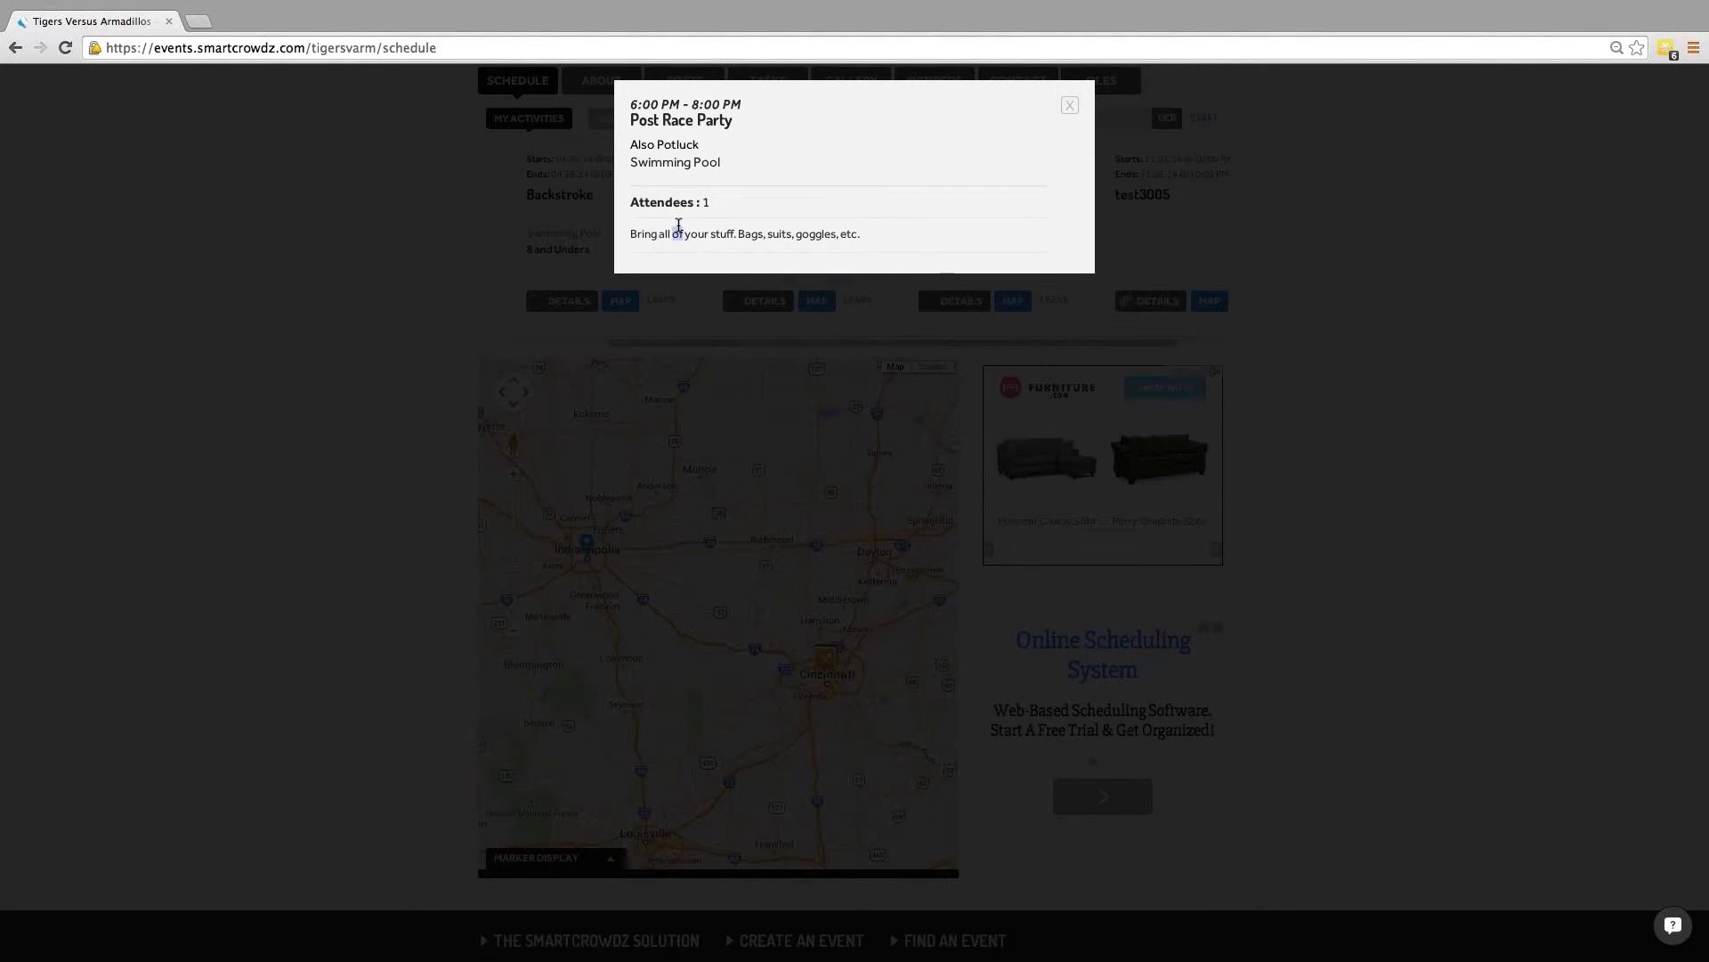
triple_click(678, 227)
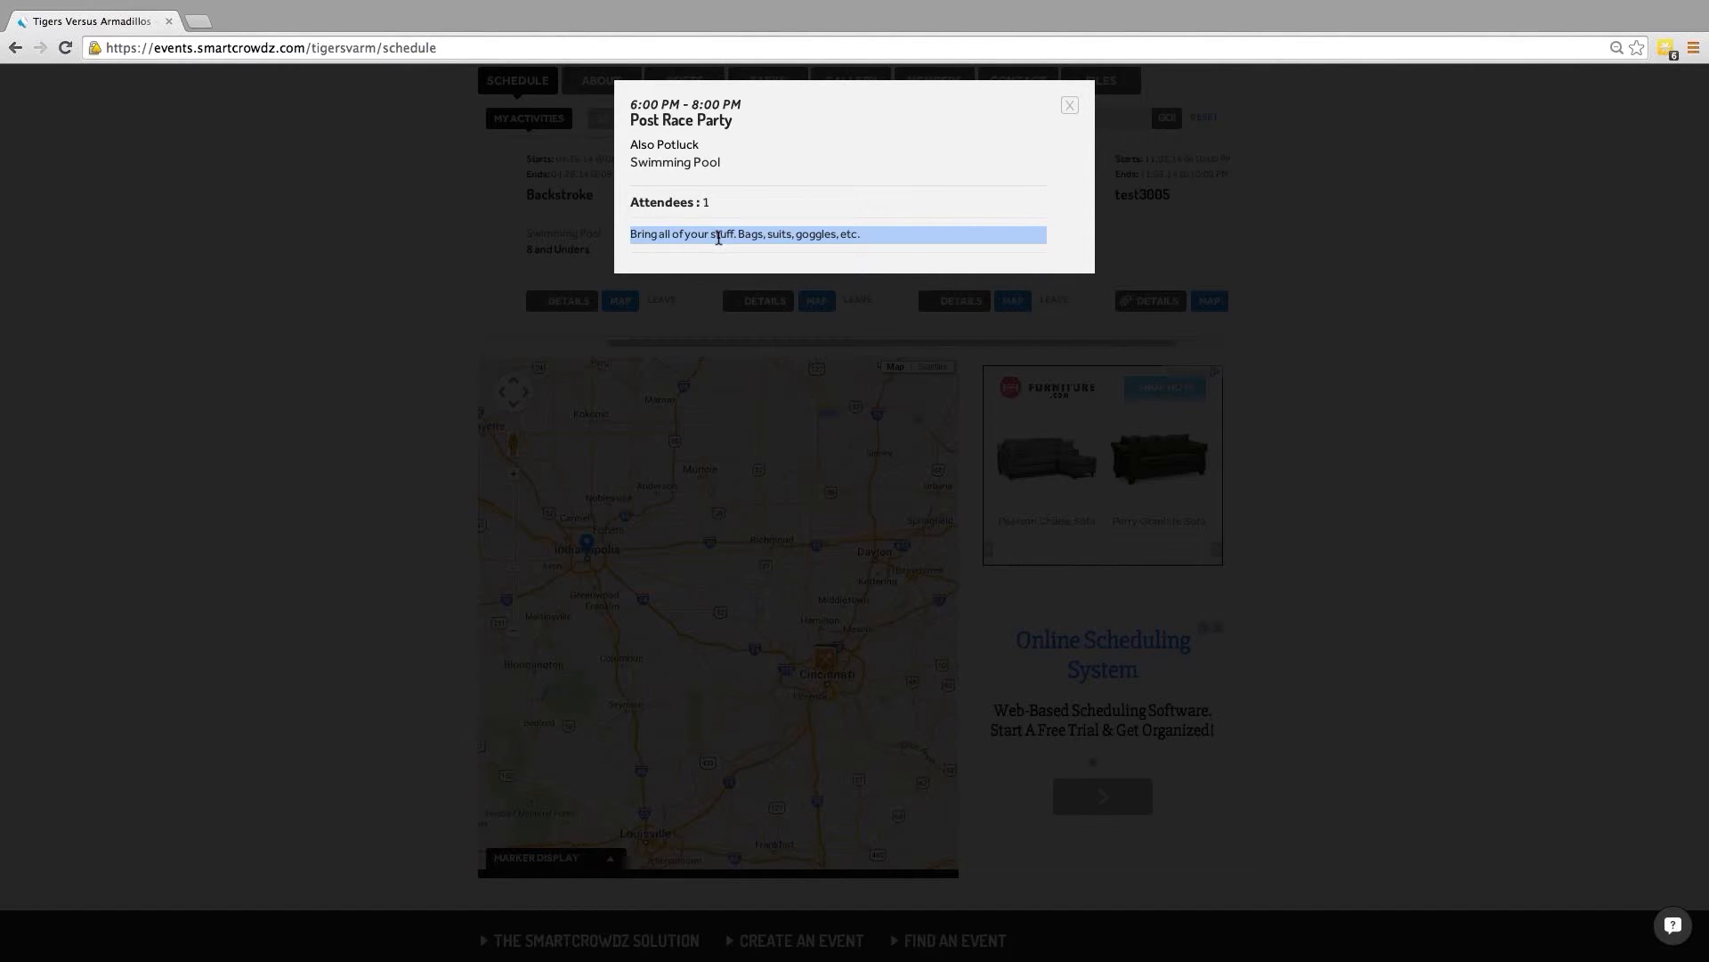
click(719, 235)
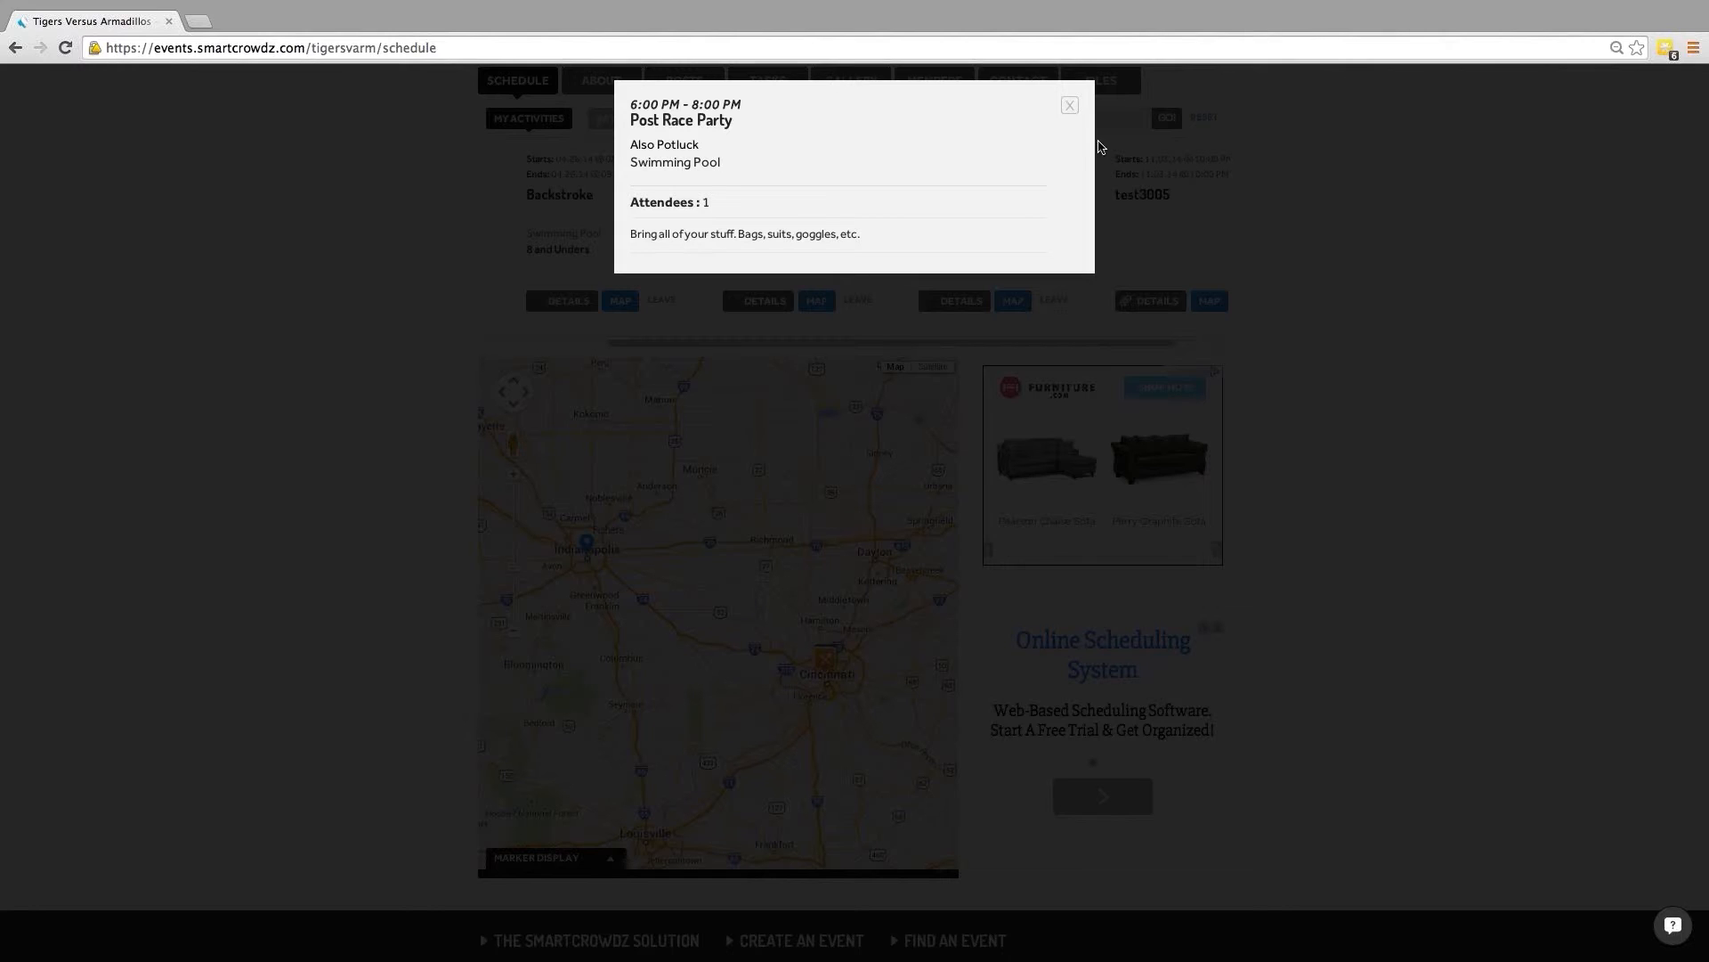
click(1071, 107)
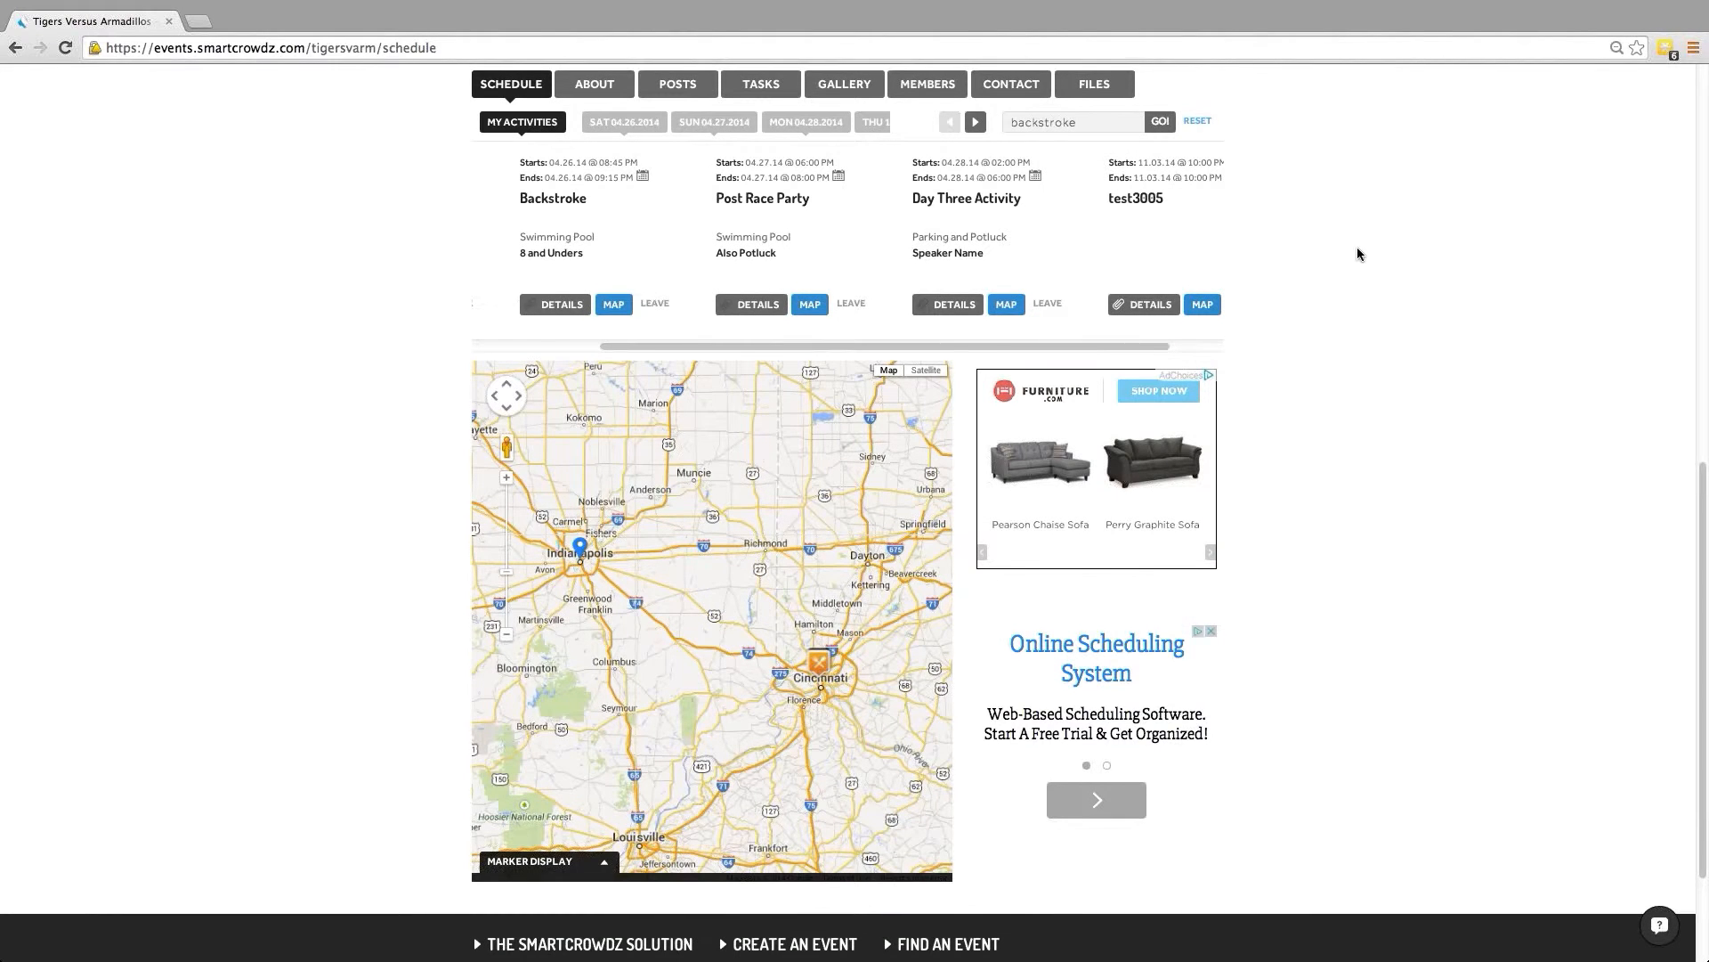
Go from the event page to the personal account and display its notification settings
scroll(1357, 247, up, 8)
scroll(1359, 254, up, 1)
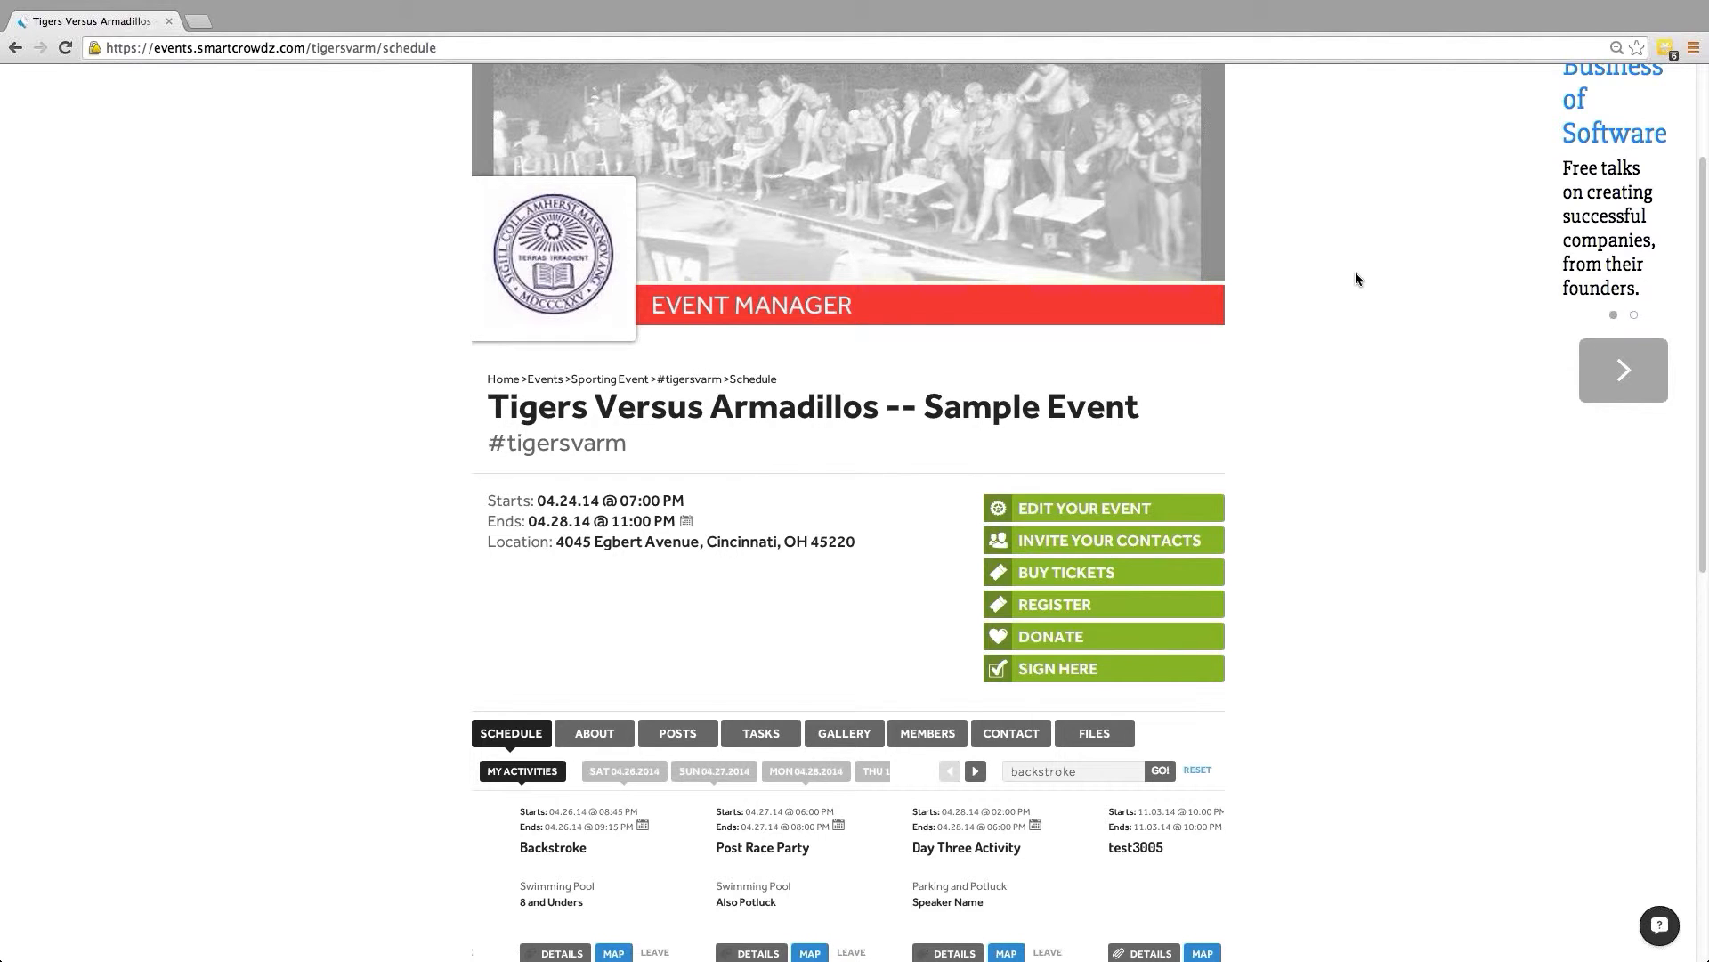
scroll(1355, 271, up, 3)
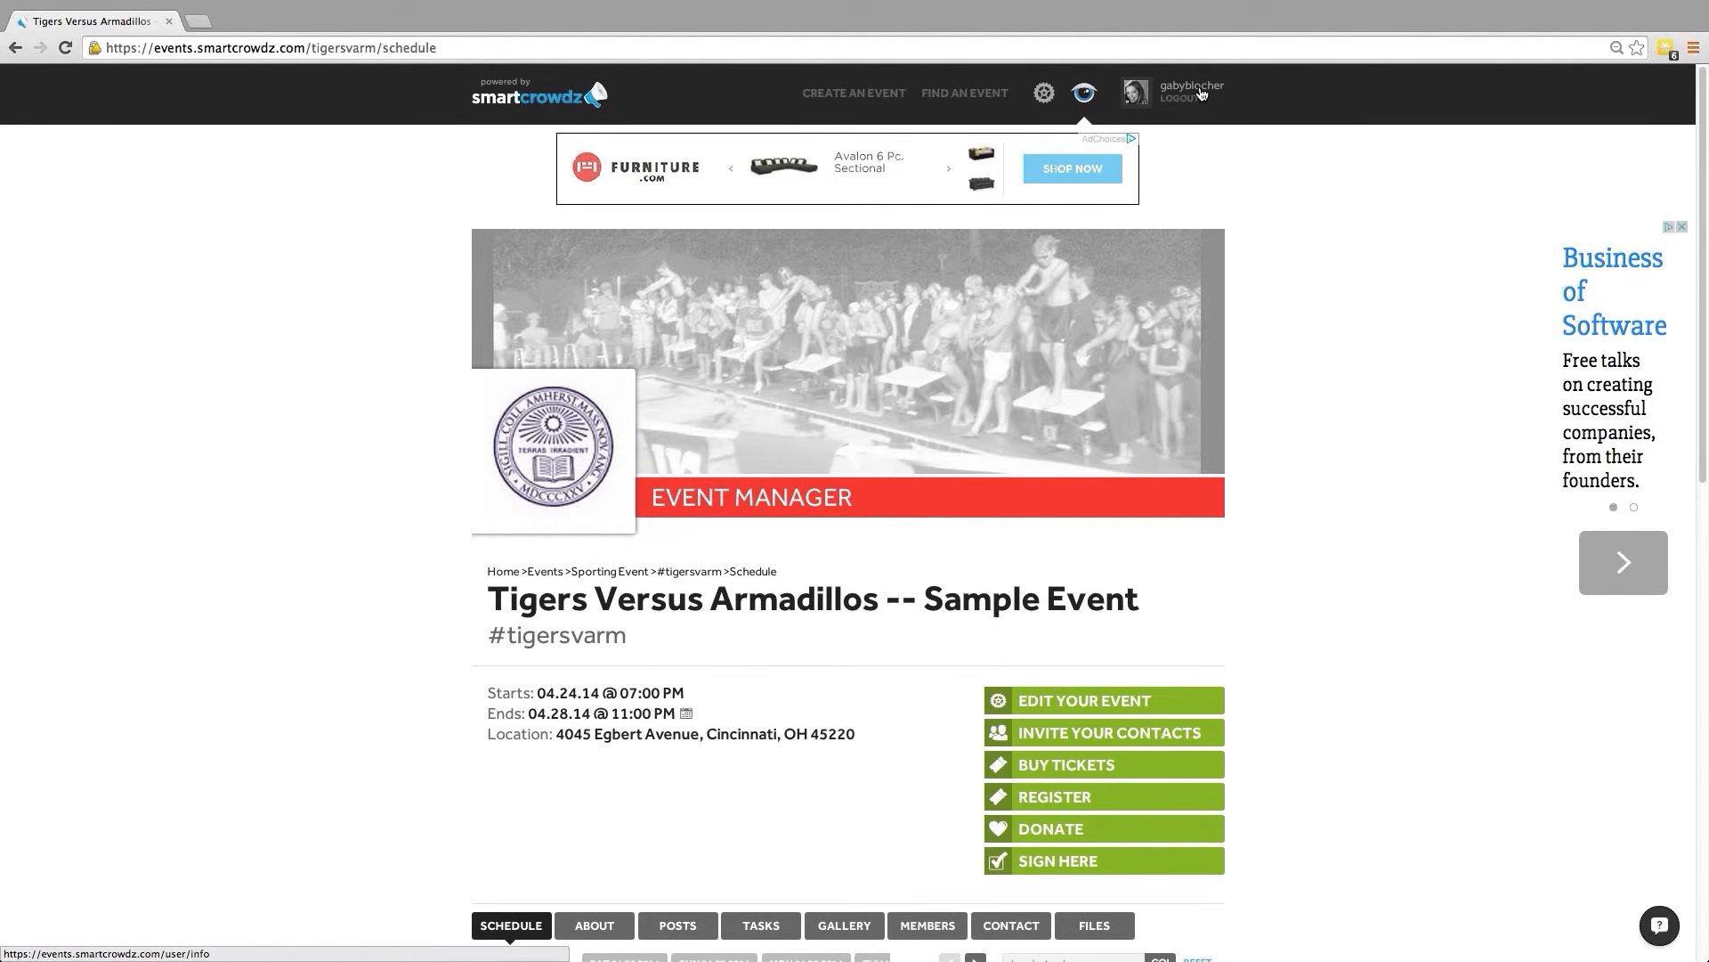
click(1192, 87)
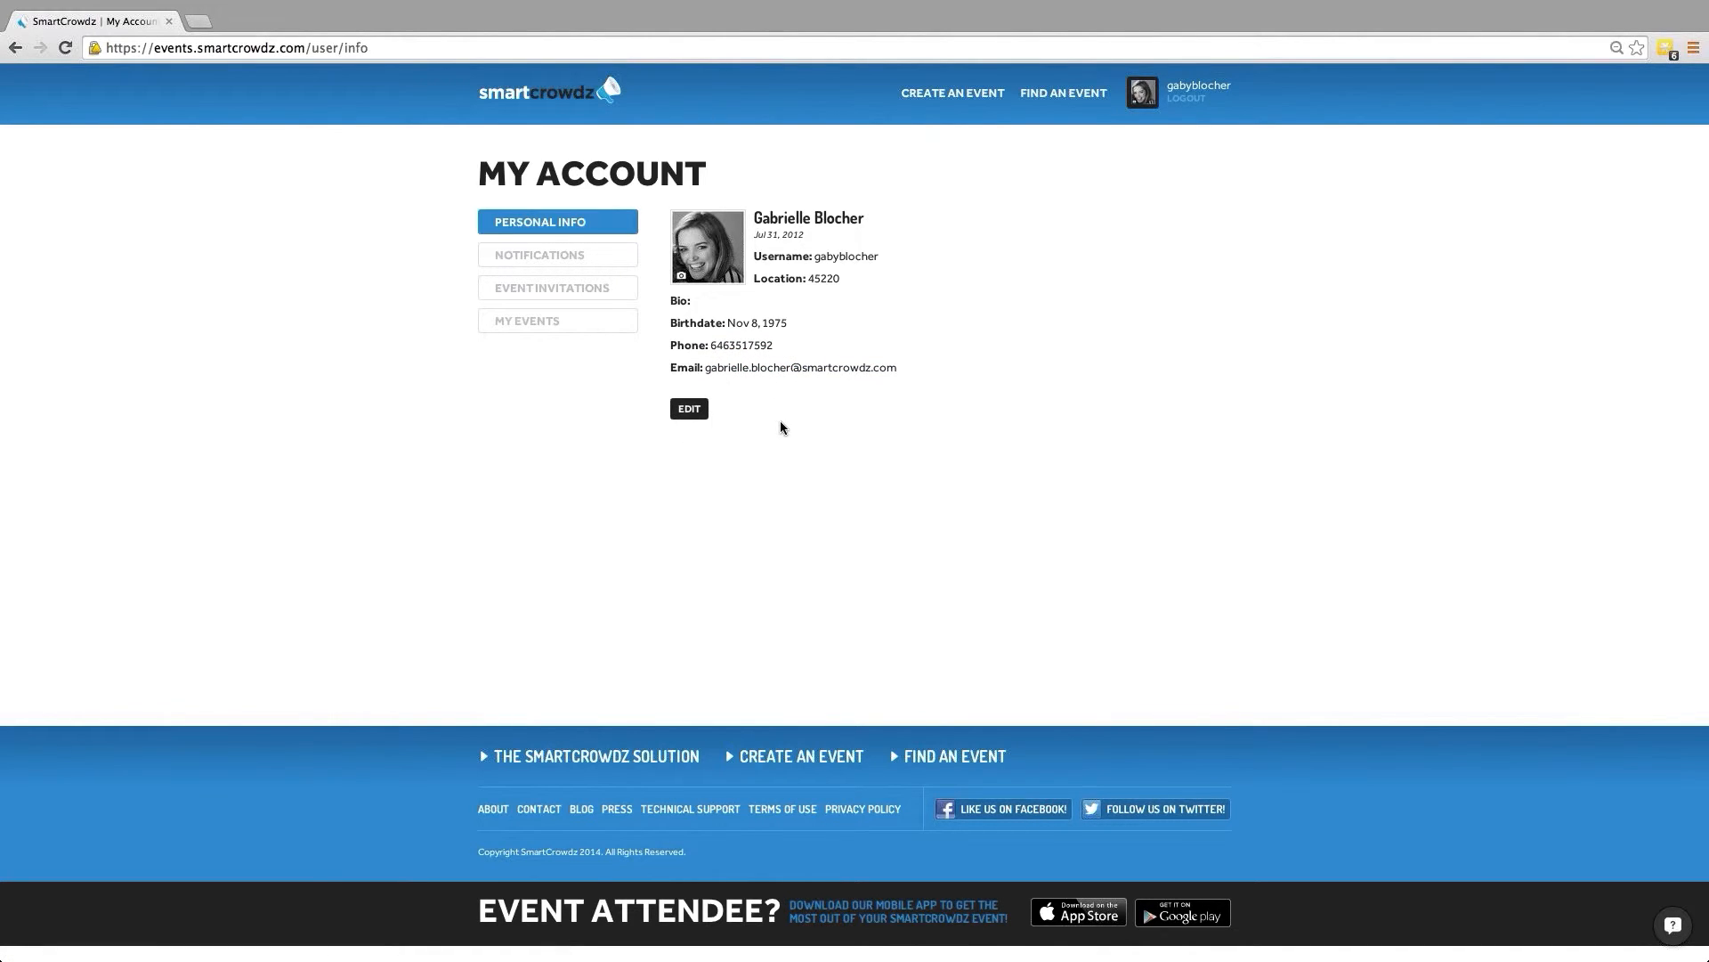
click(601, 263)
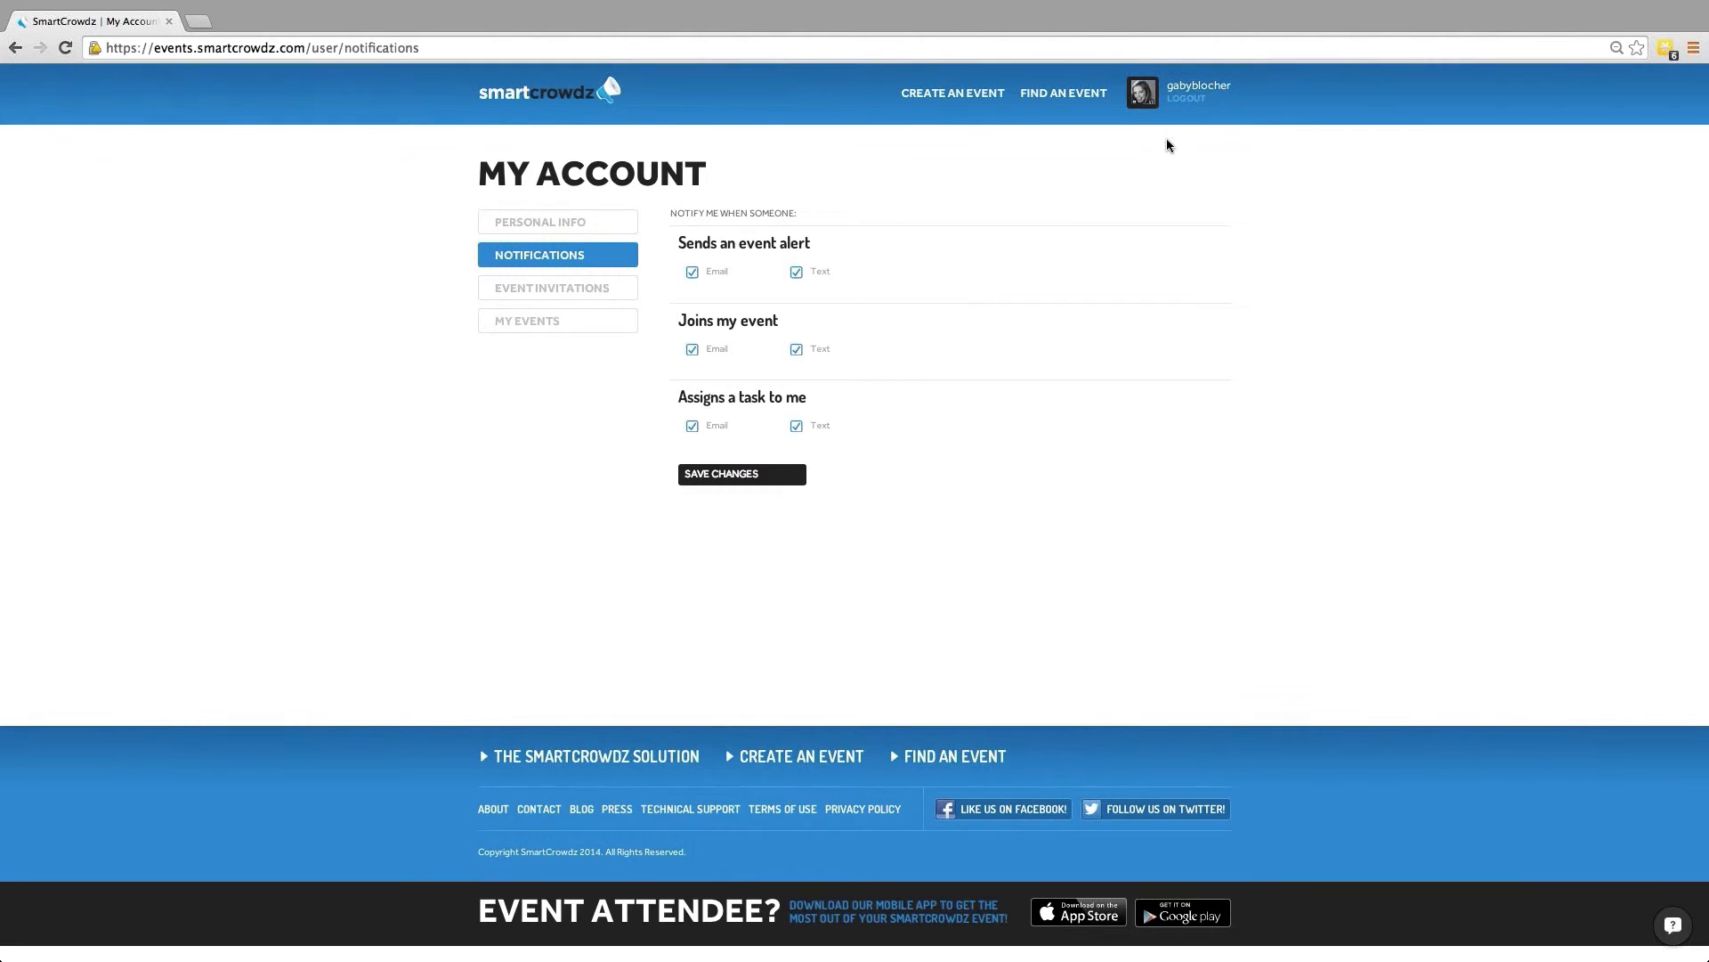
Return to the Tigers Versus Armadillos event and bring up its alerts in the event management area
click(18, 49)
click(19, 51)
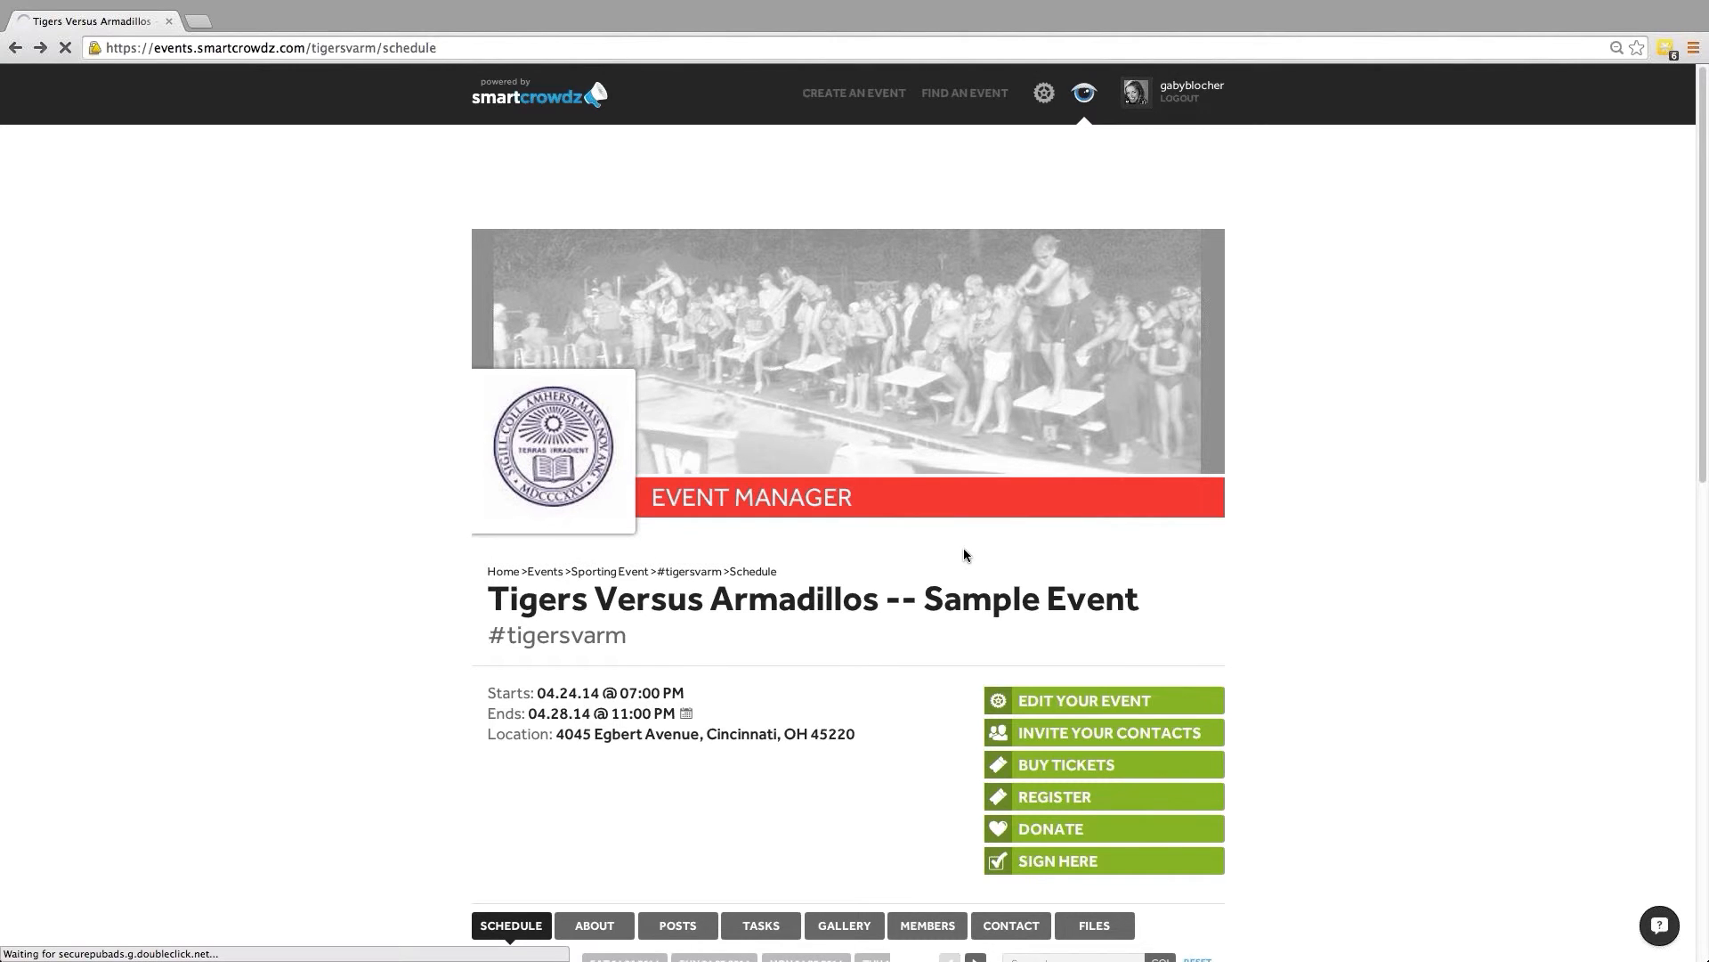
scroll(965, 549, down, 2)
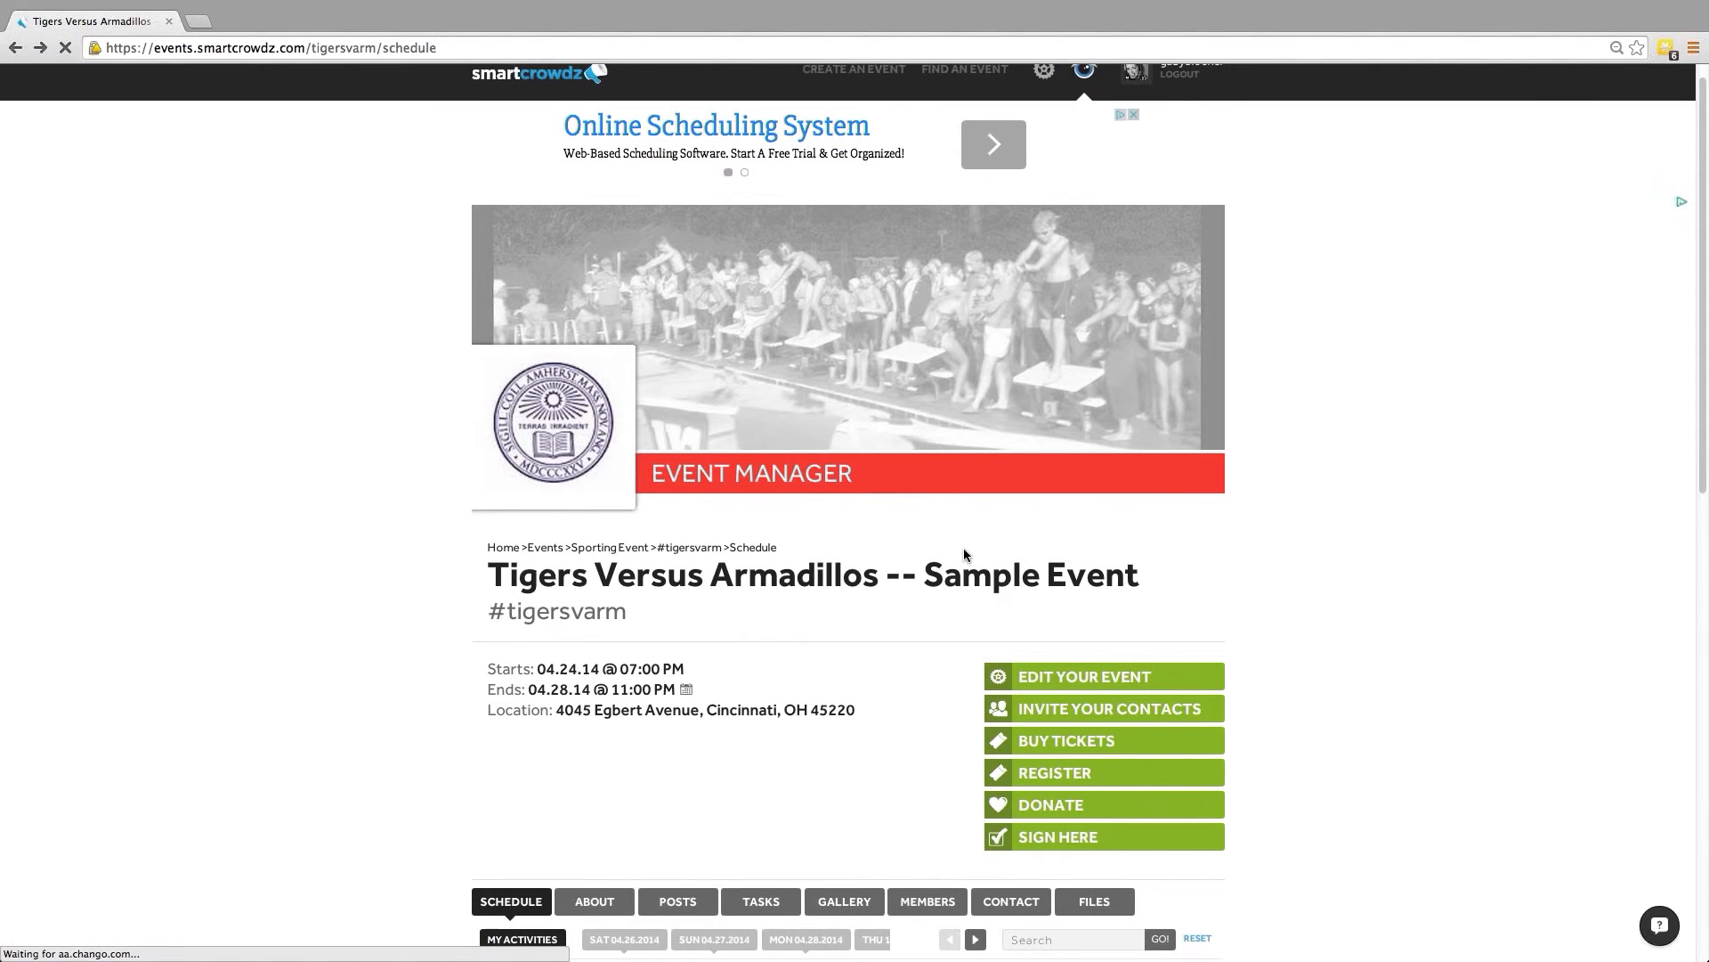
scroll(966, 555, up, 2)
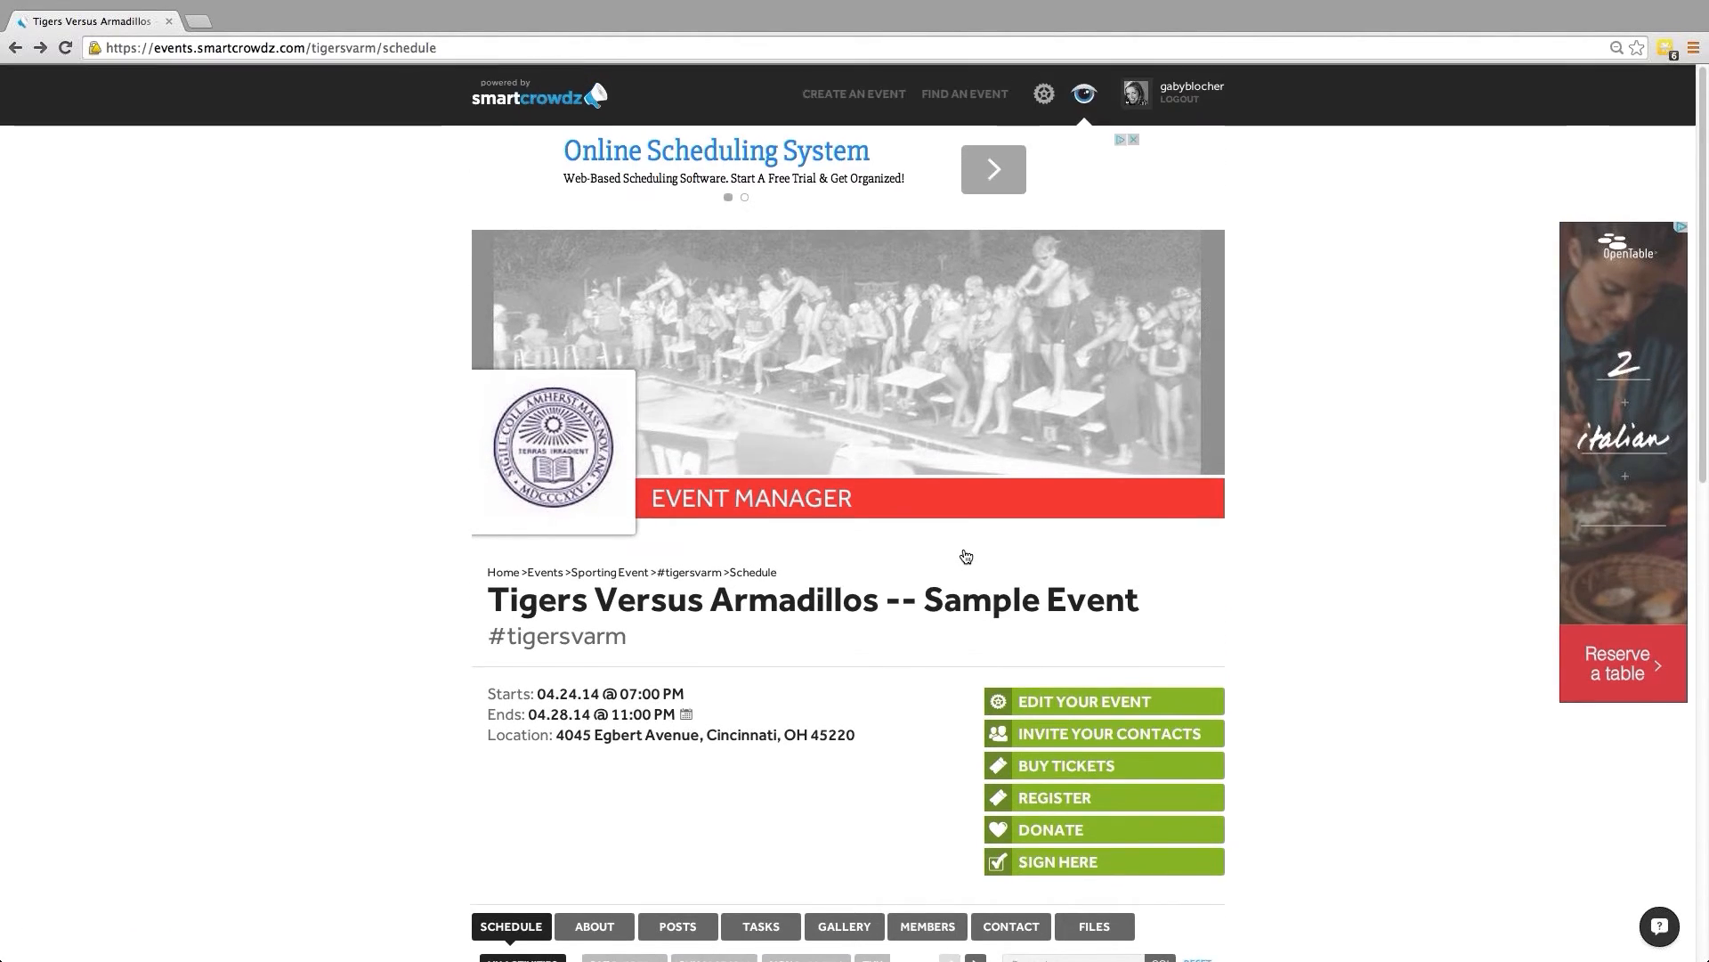
click(1044, 94)
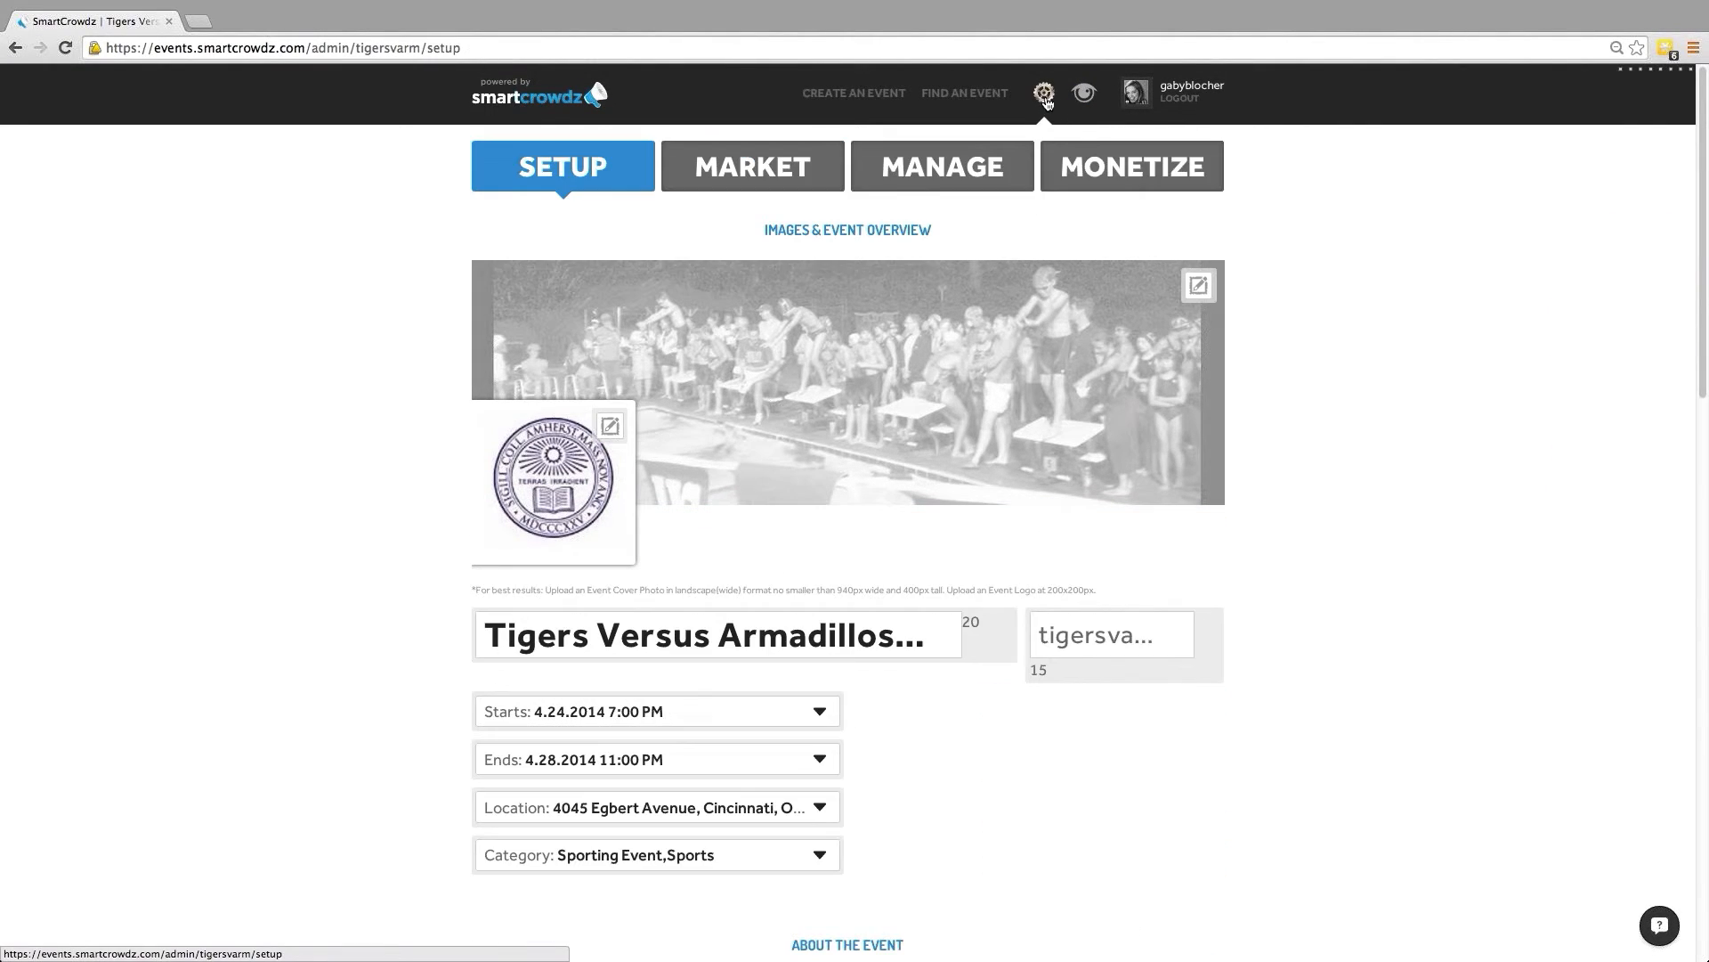
click(903, 169)
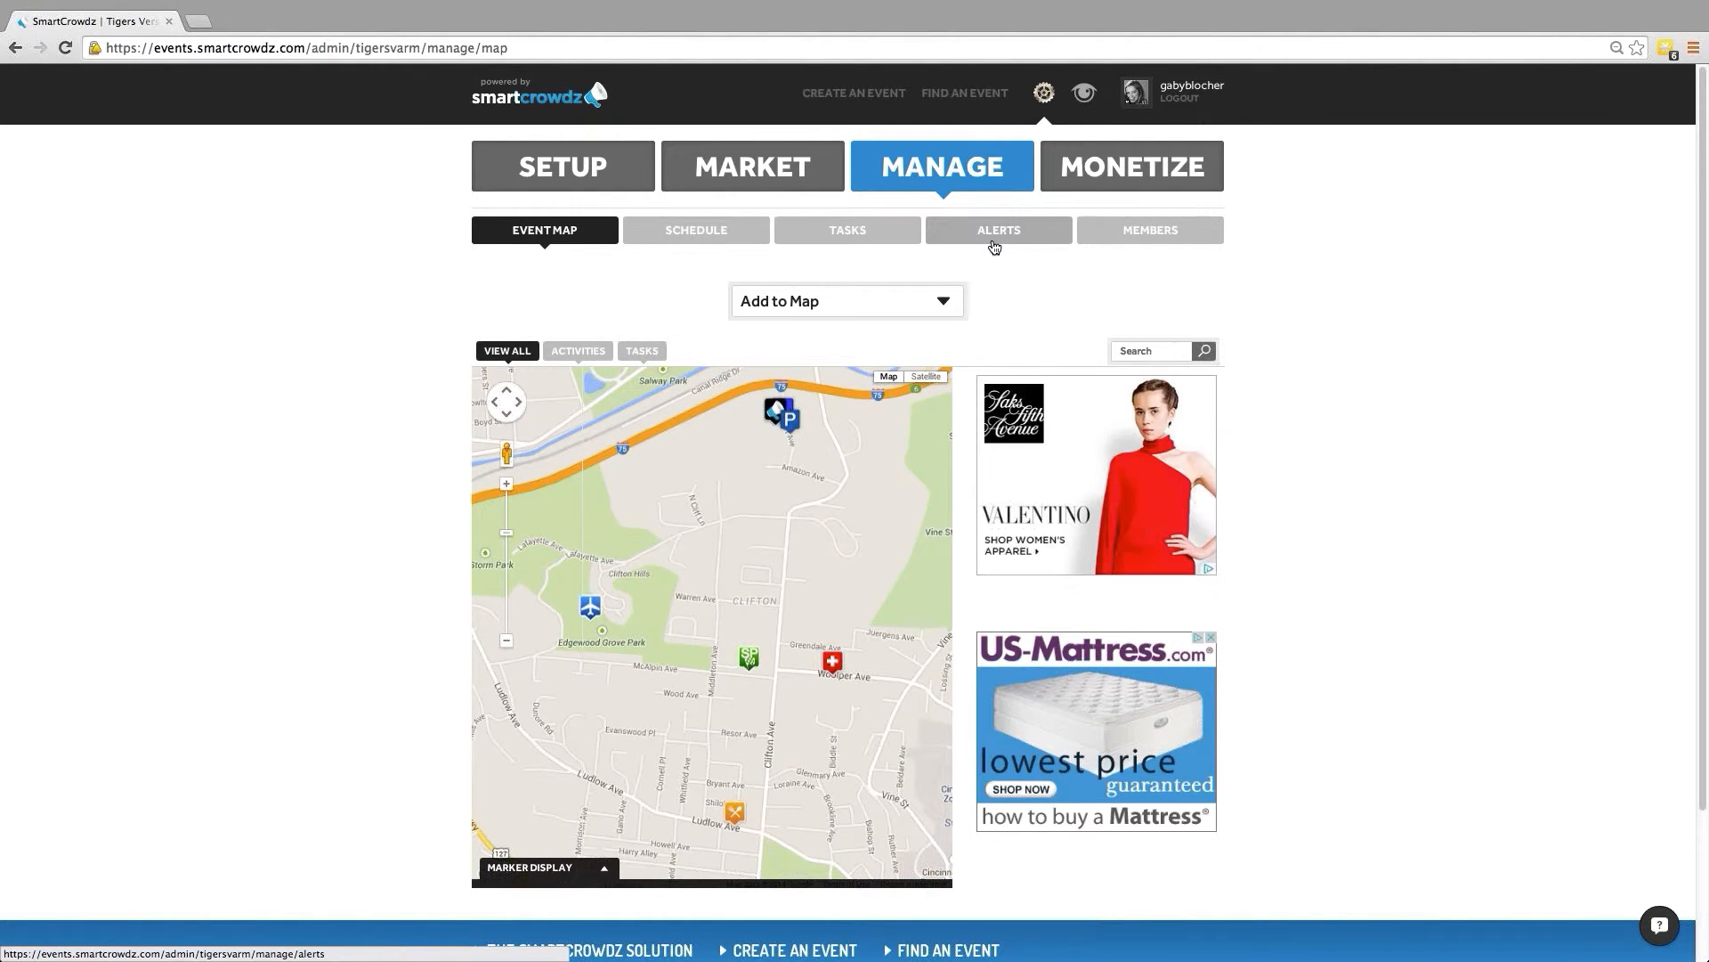
click(993, 242)
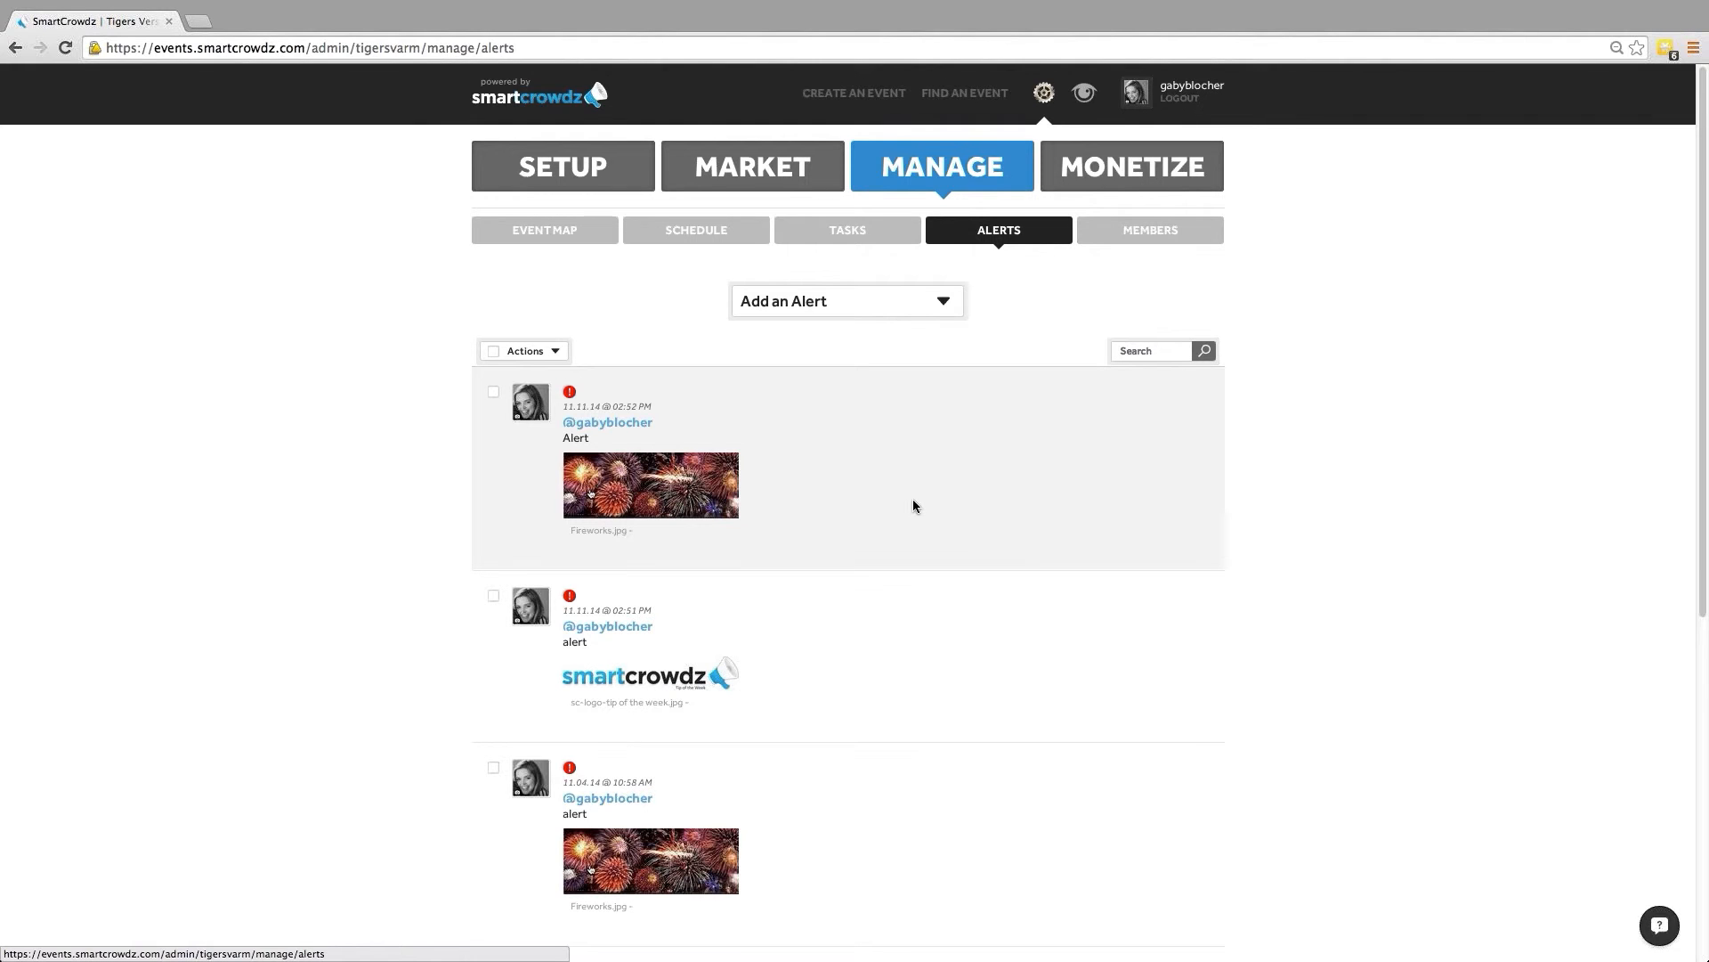
scroll(917, 494, down, 1)
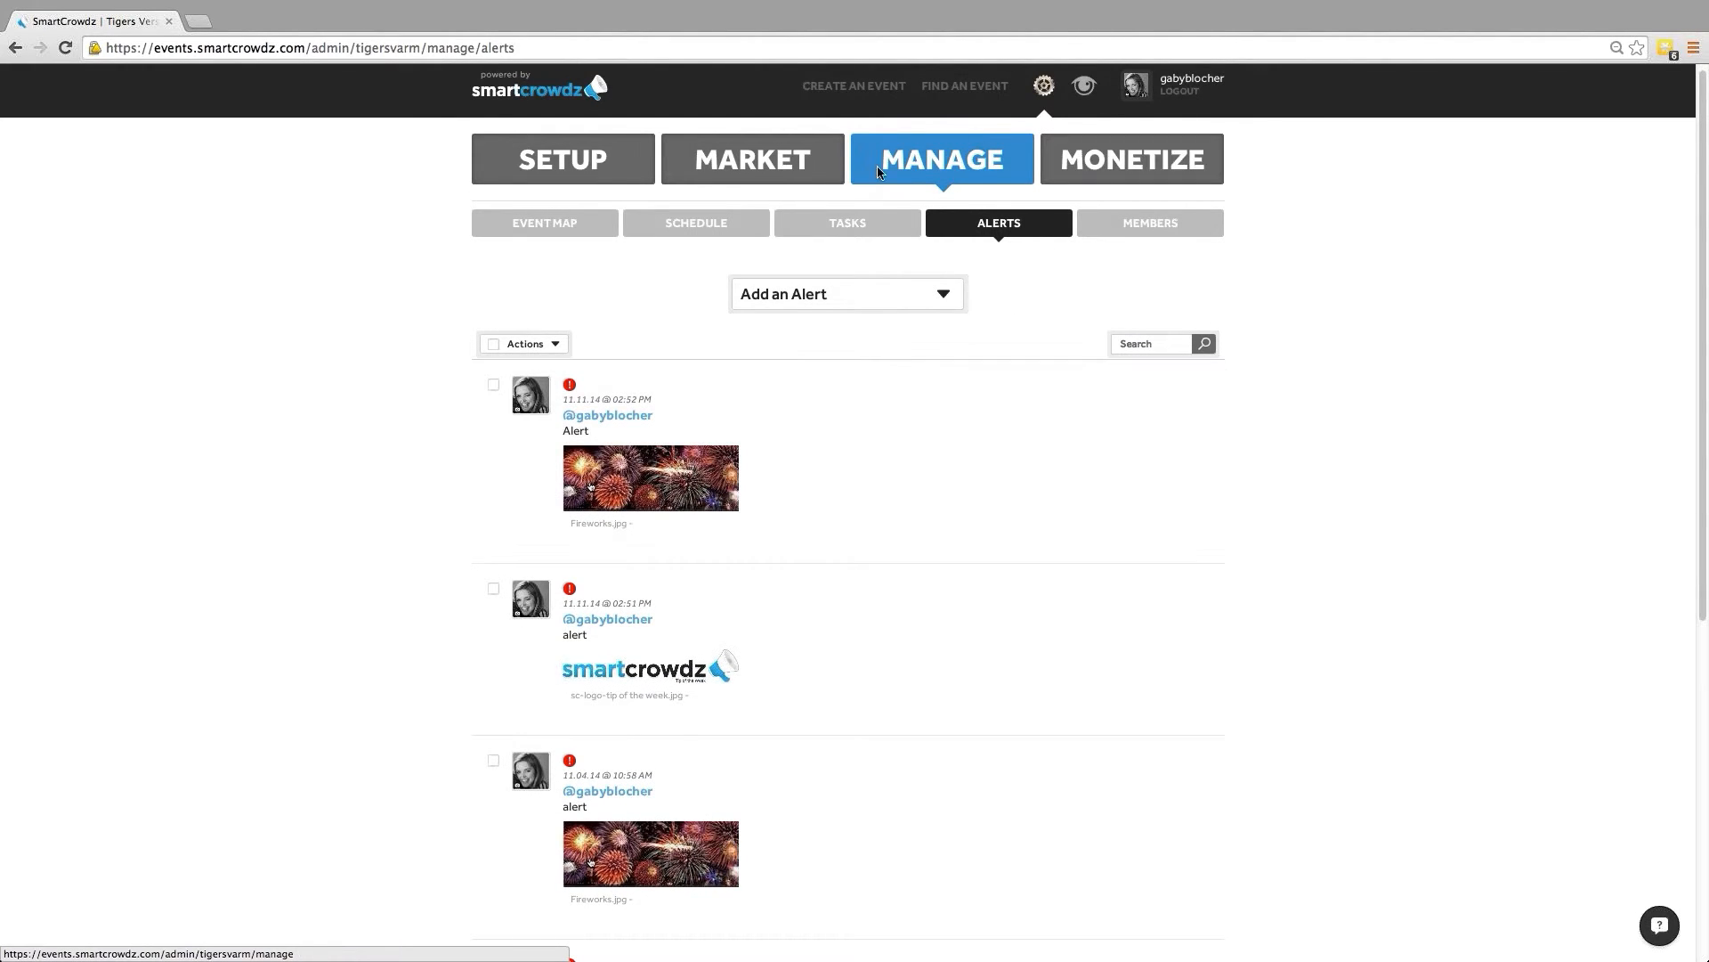
Inspect the new alert form and the actions available for existing alerts, closing both without making changes
click(891, 302)
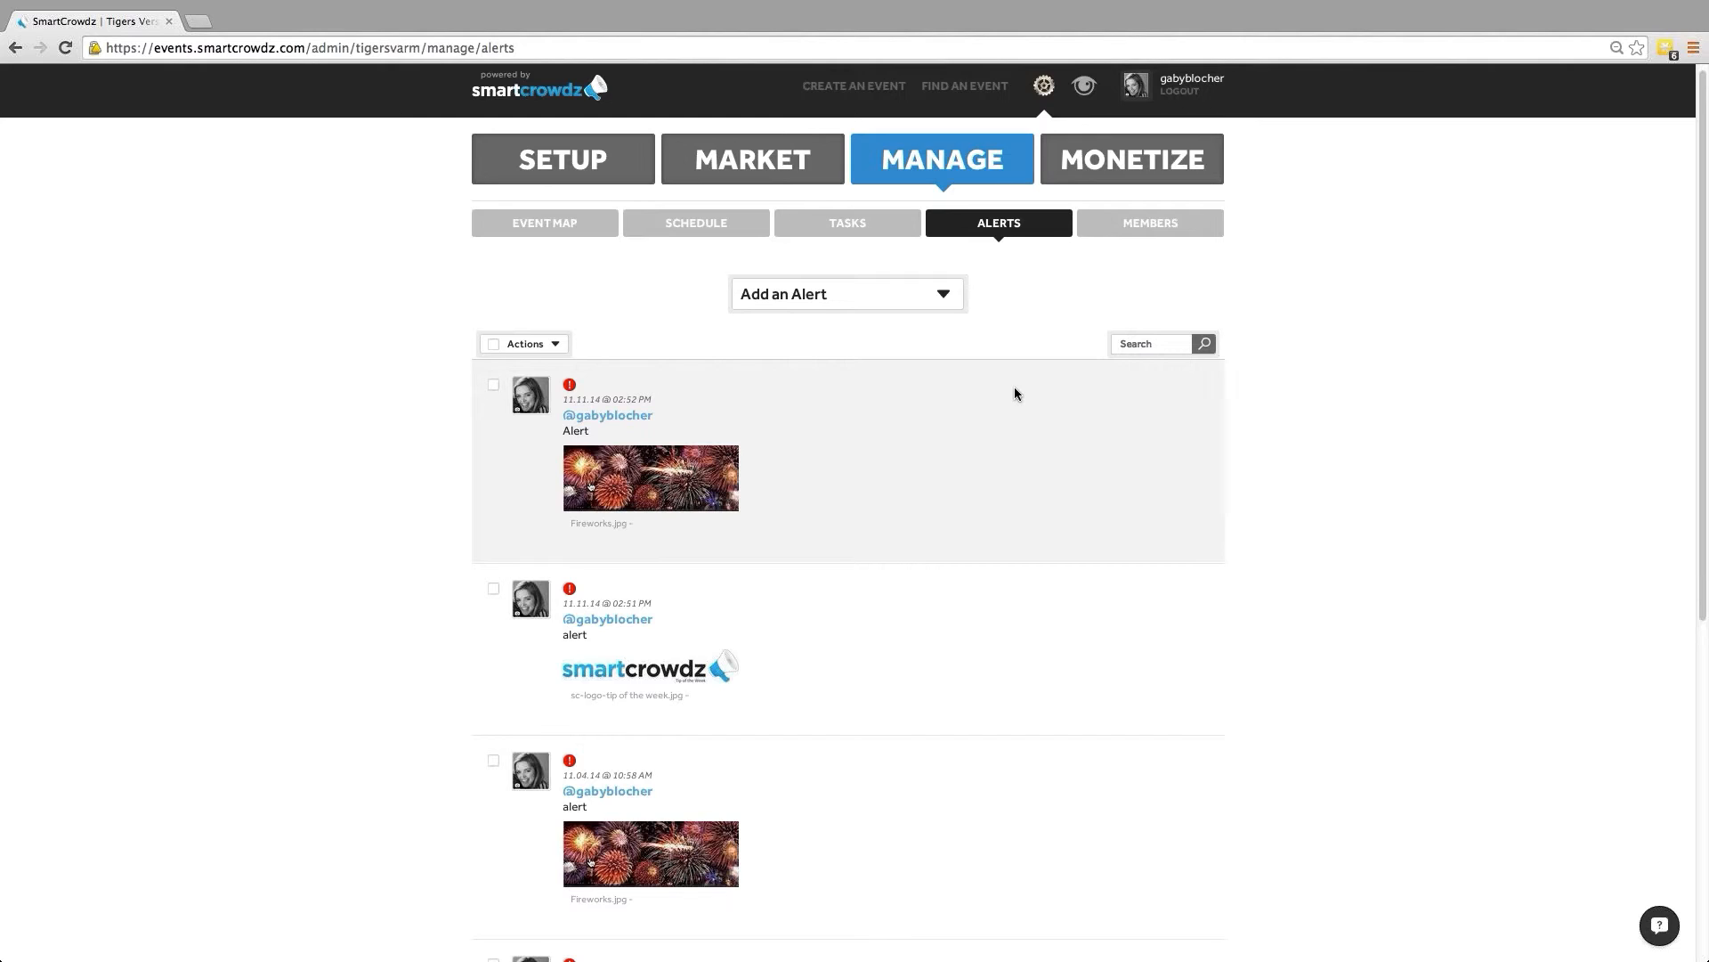
click(918, 300)
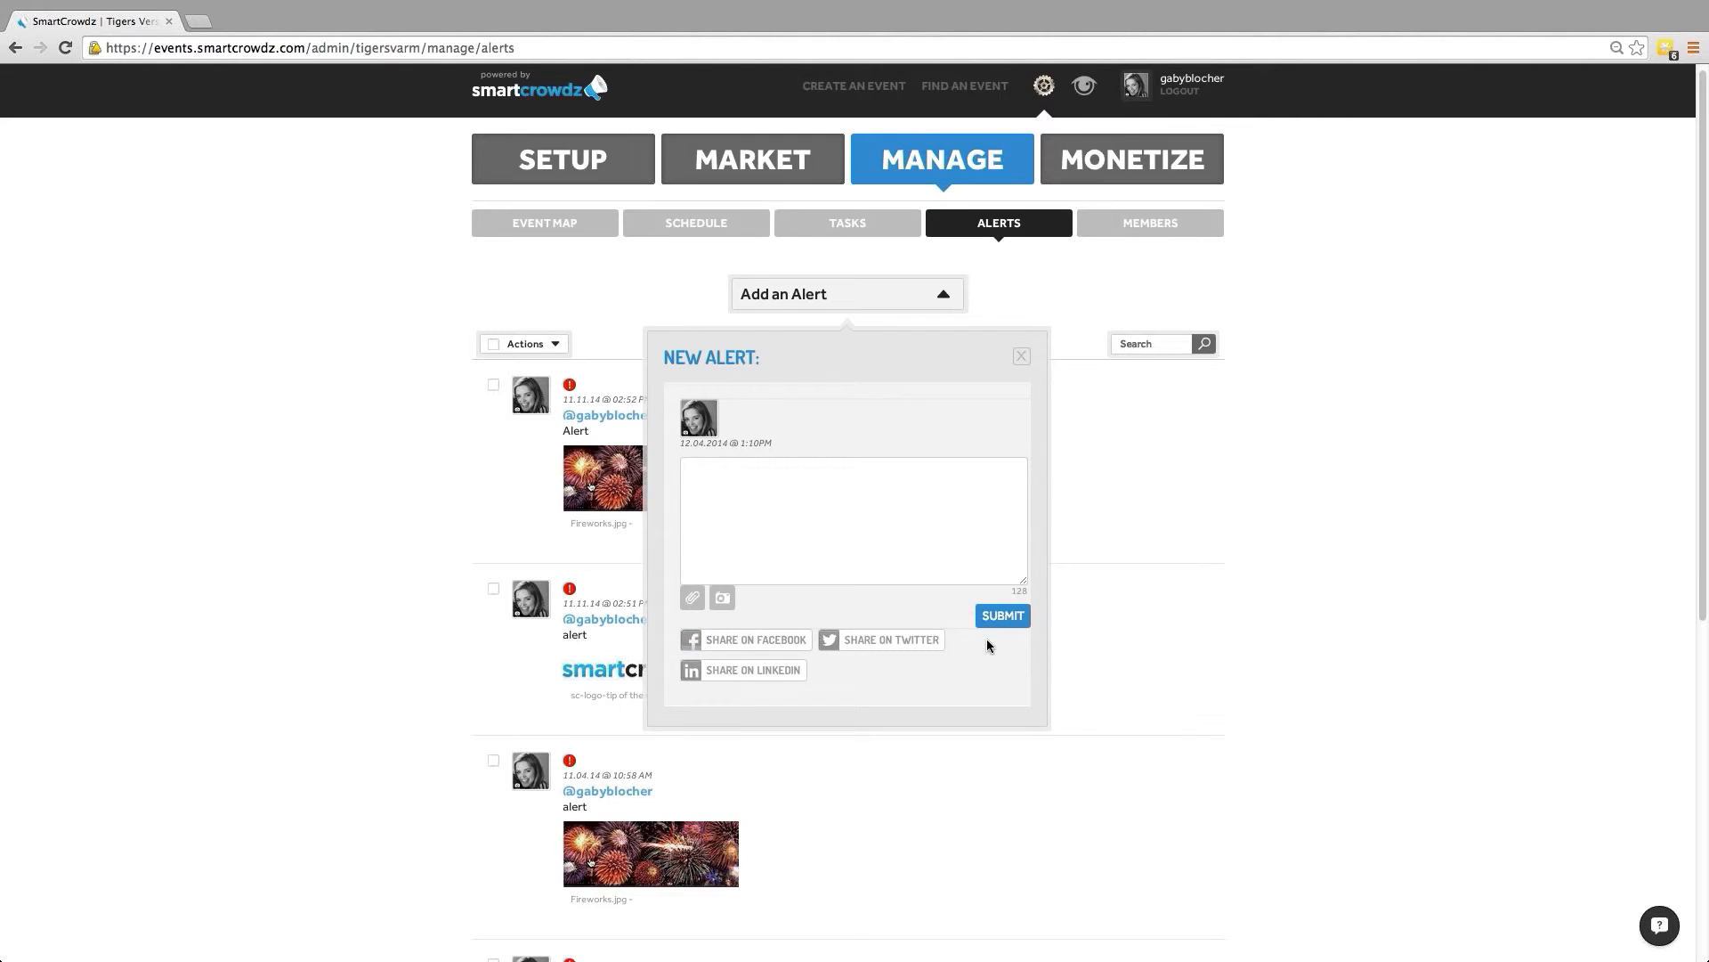
click(926, 296)
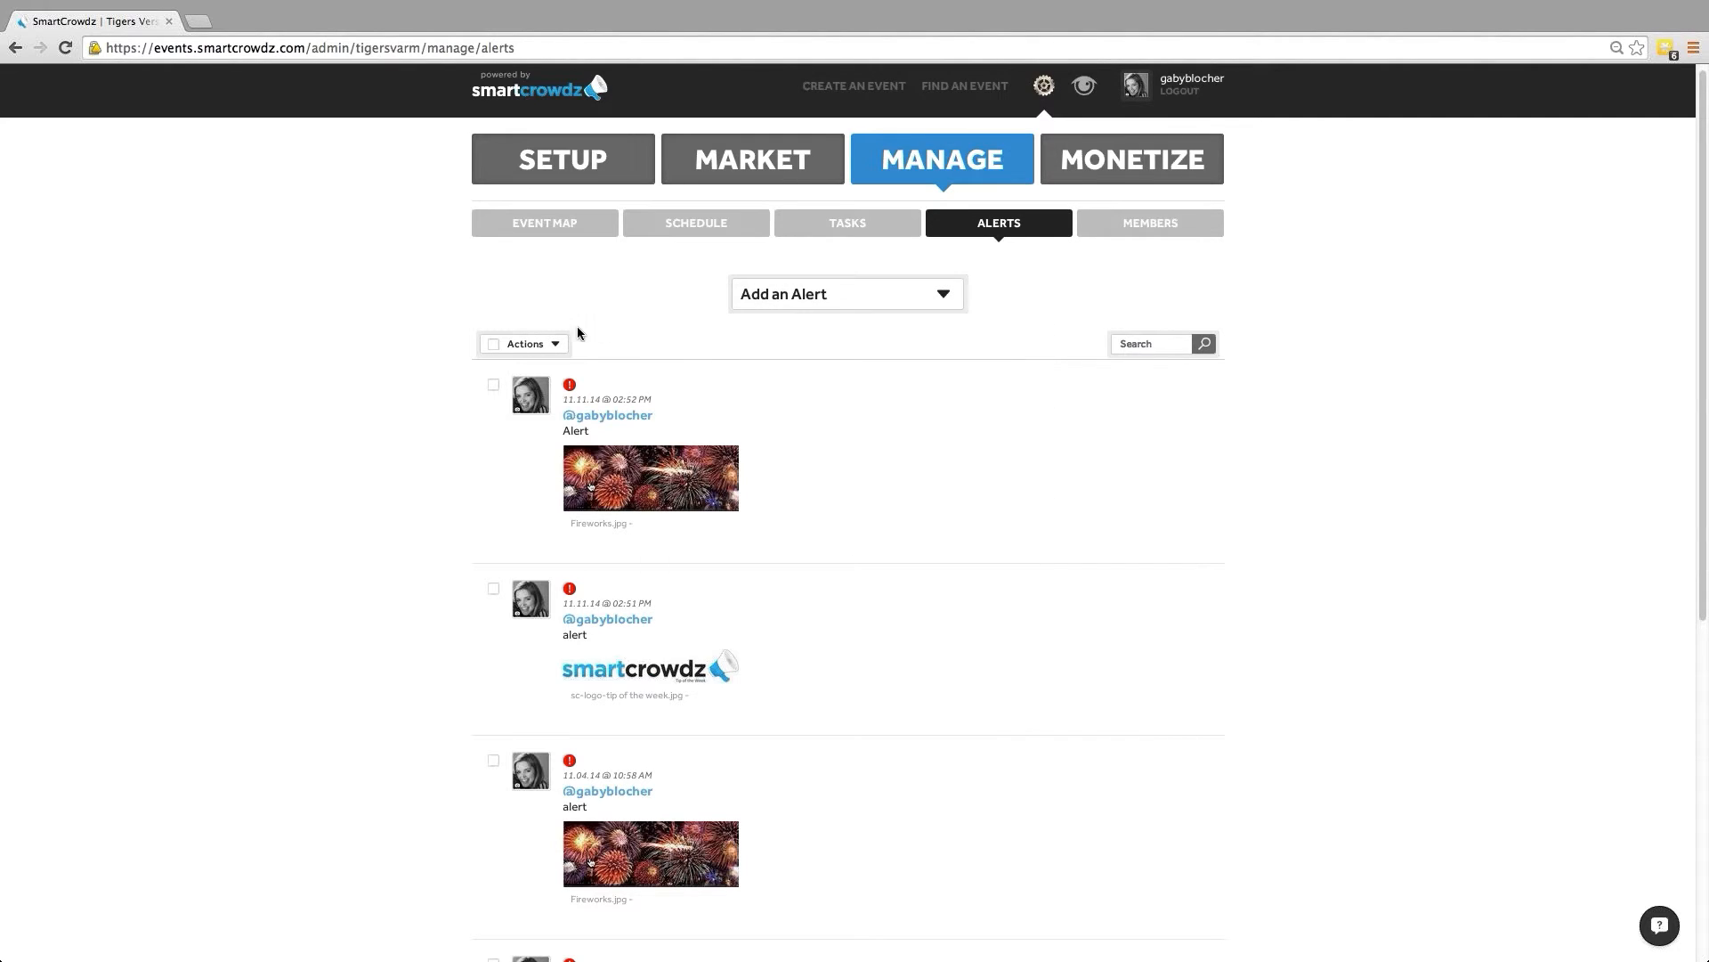
click(539, 346)
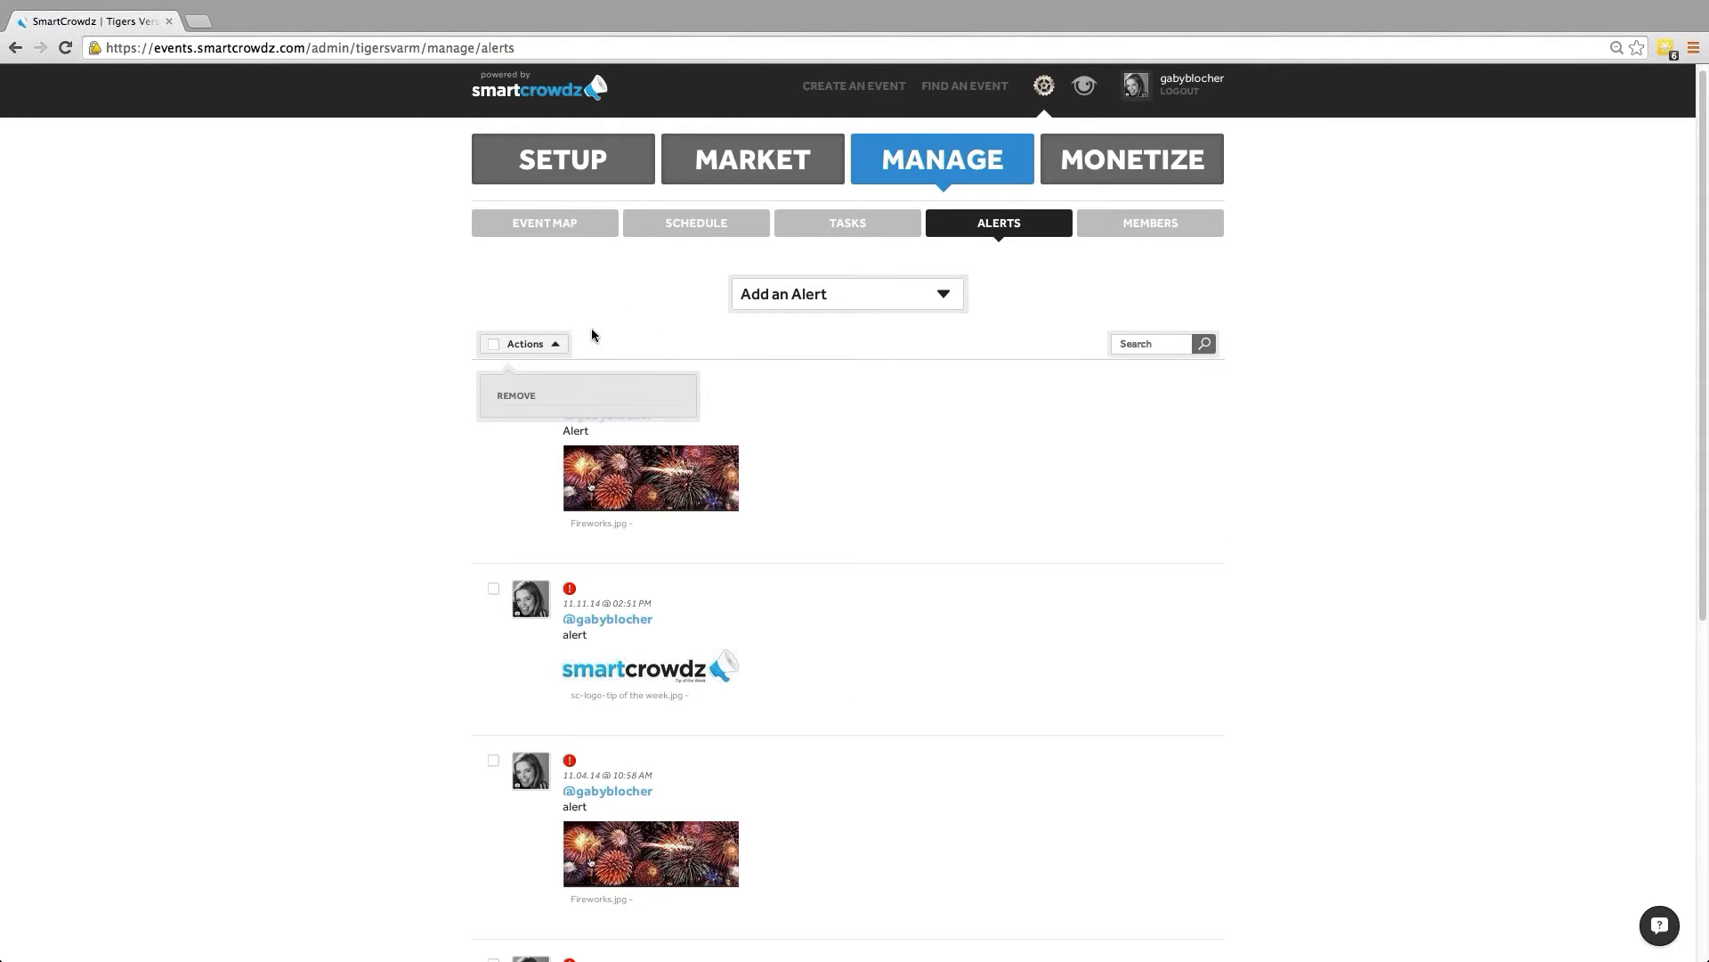
click(558, 344)
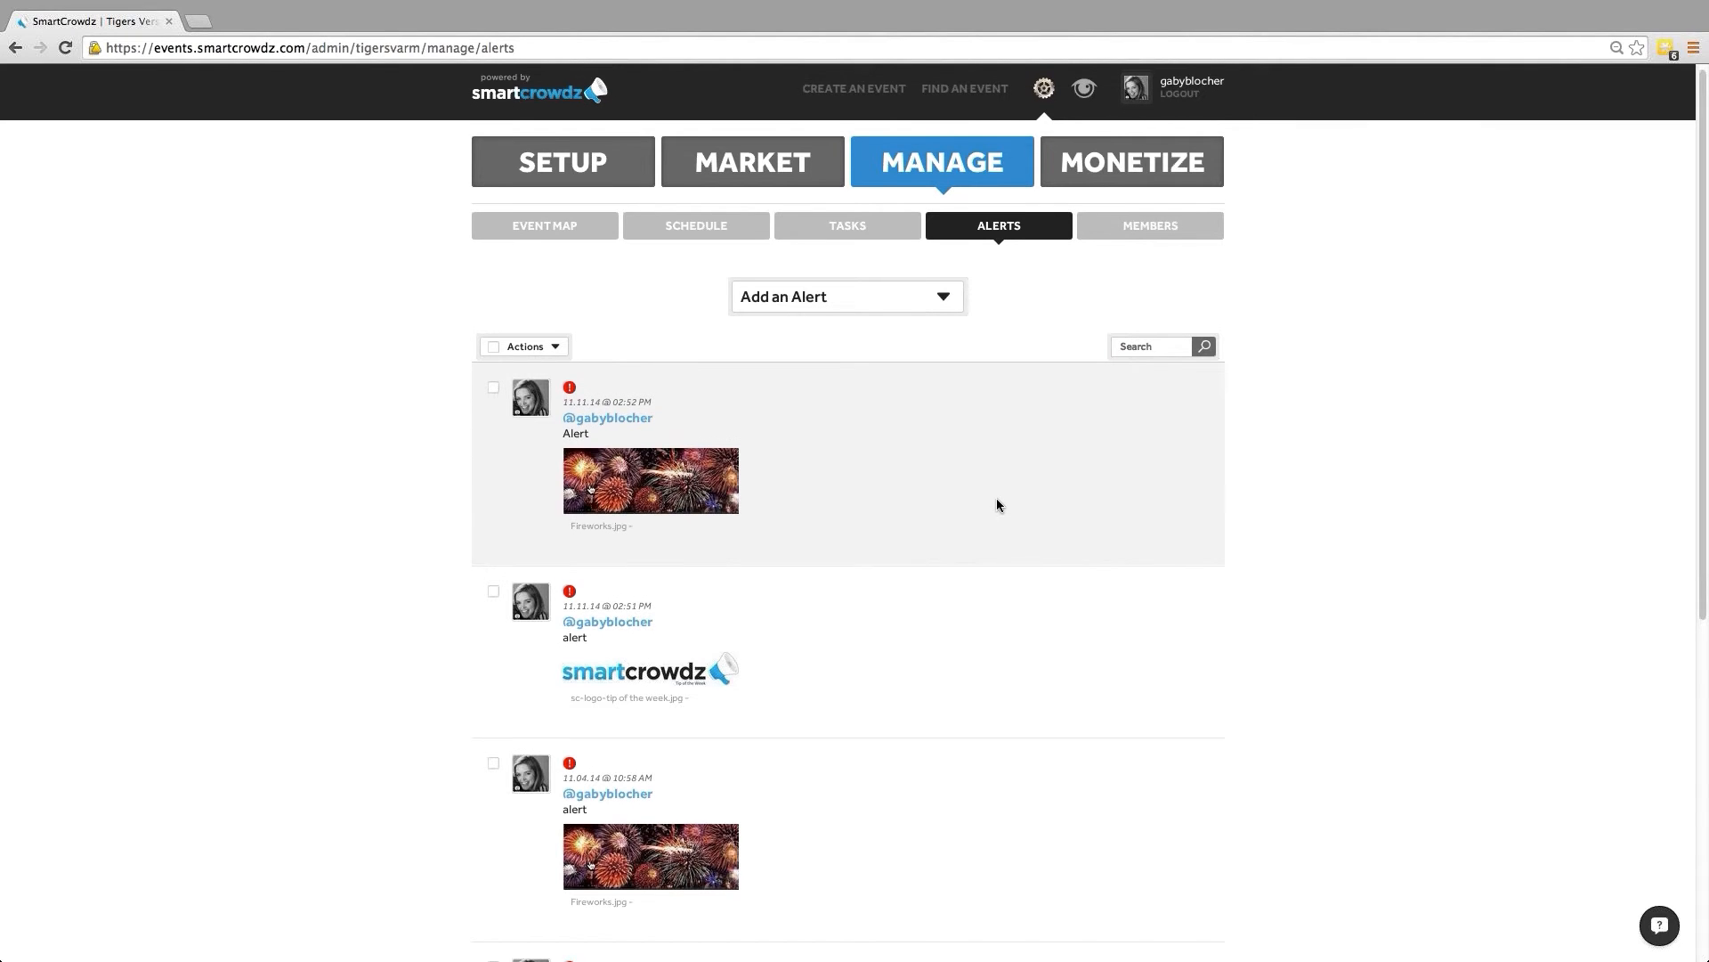
scroll(997, 505, up, 1)
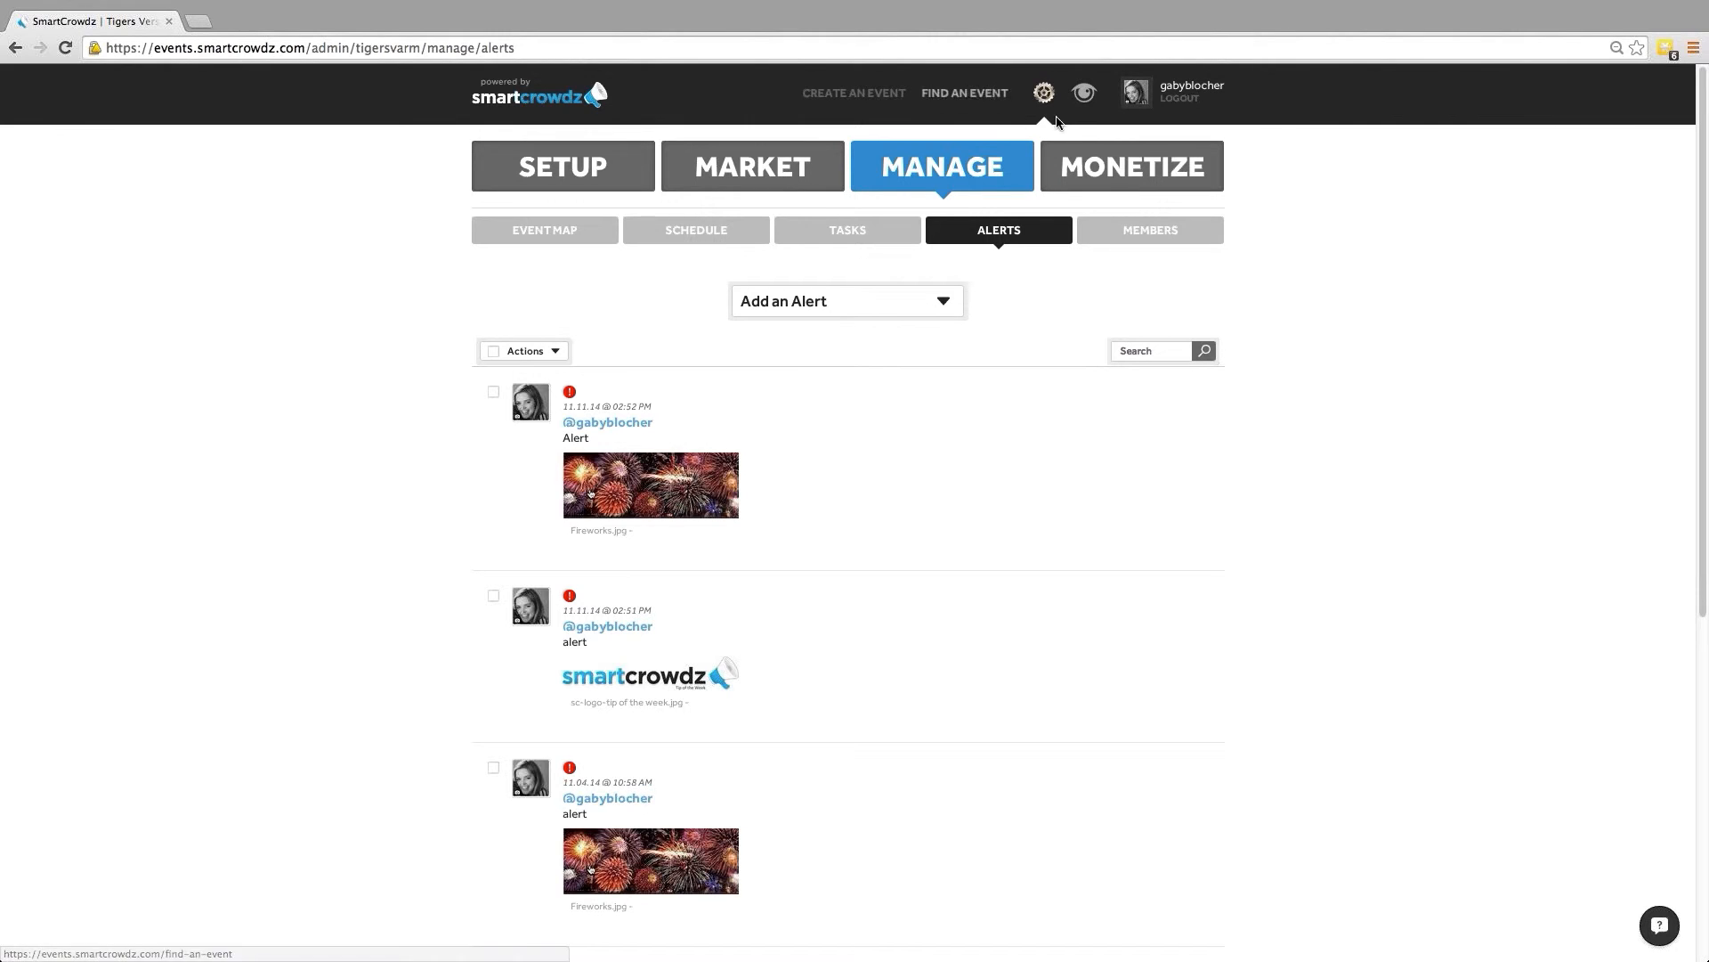
Switch from event management to the attendee view and display all of the event's posts
click(1086, 100)
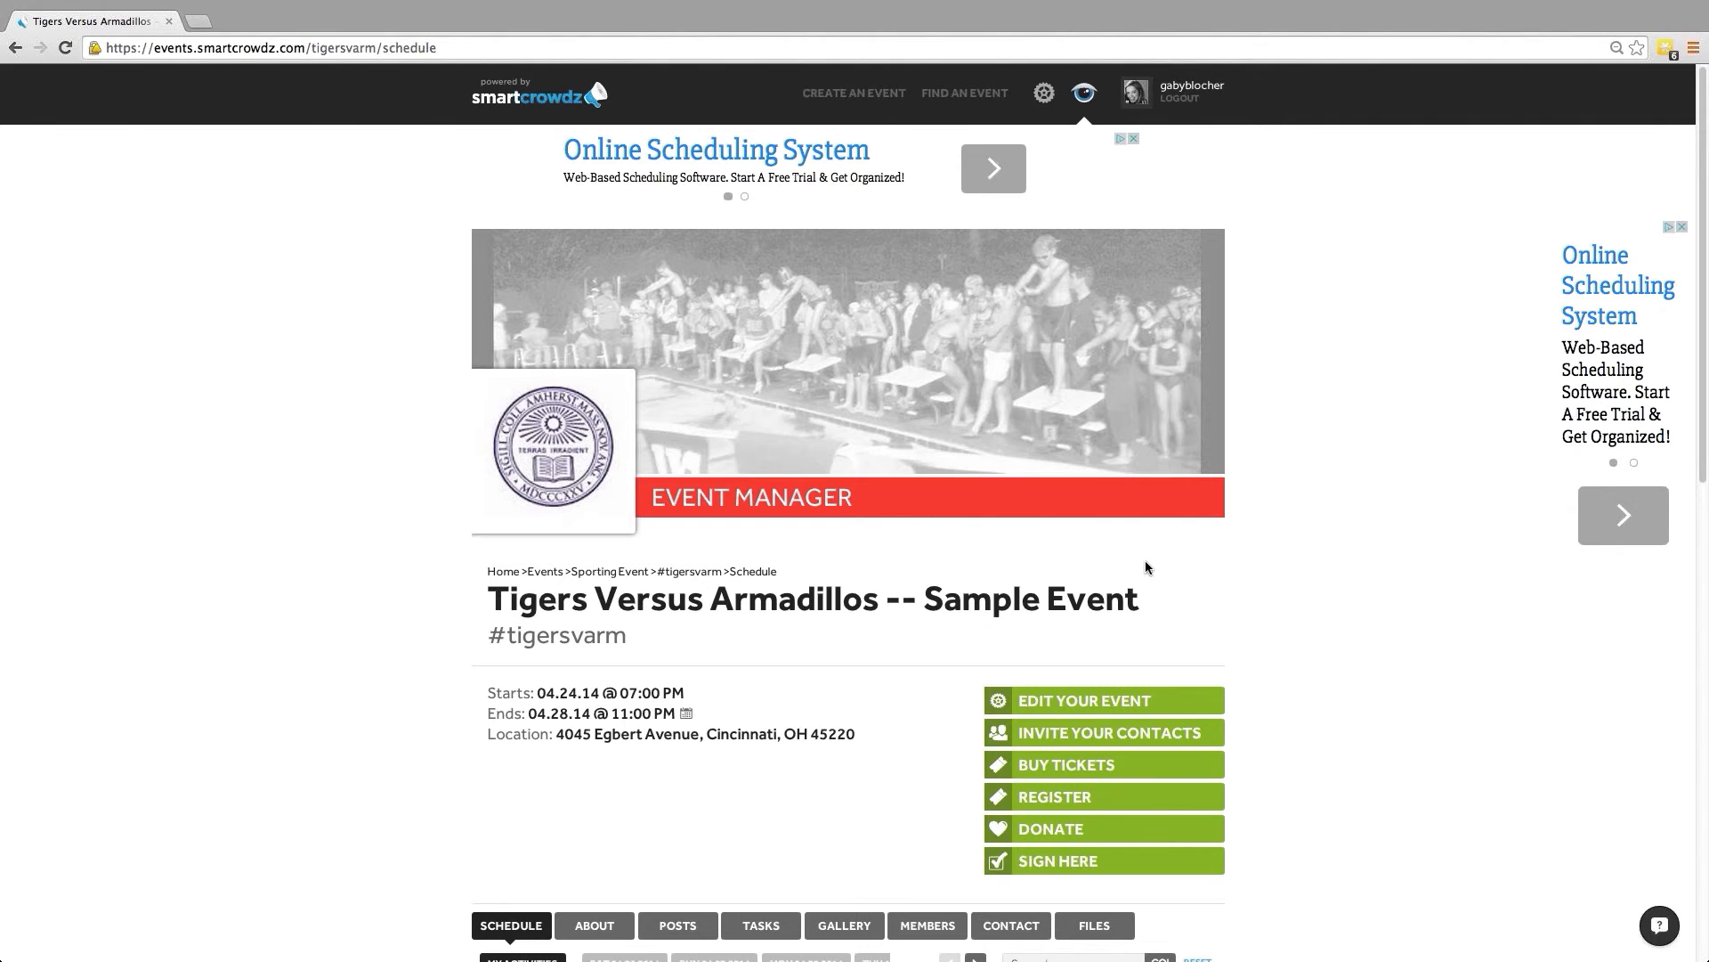
scroll(1146, 567, down, 4)
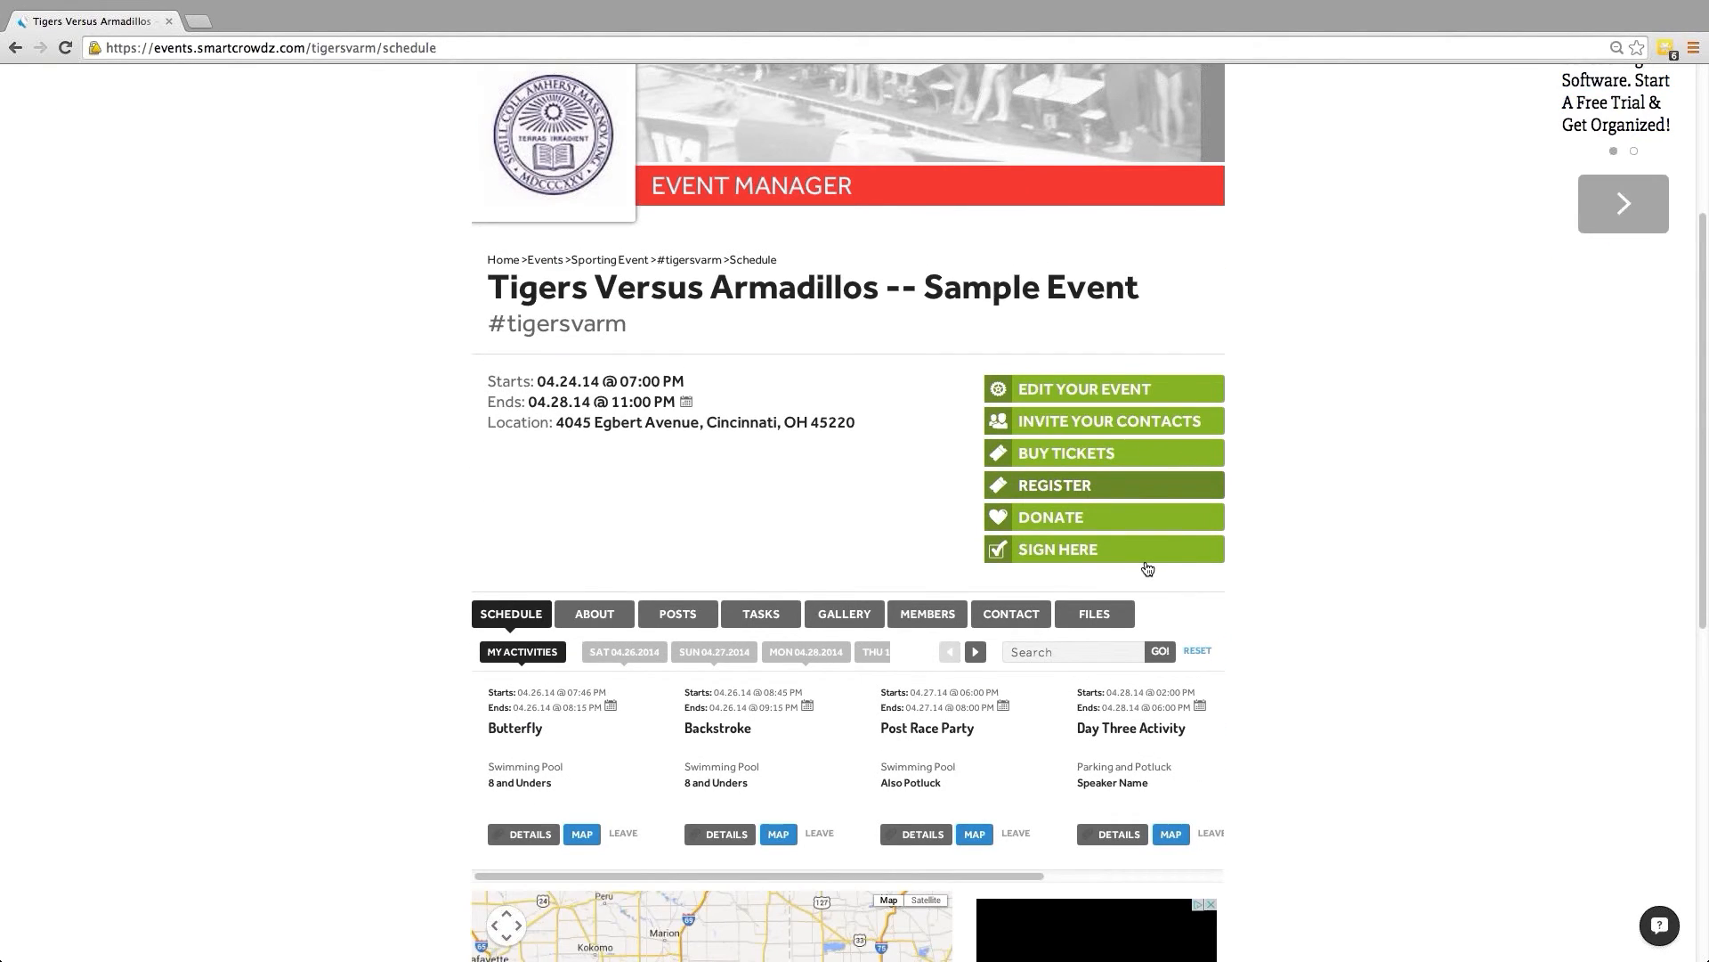
scroll(1147, 569, down, 1)
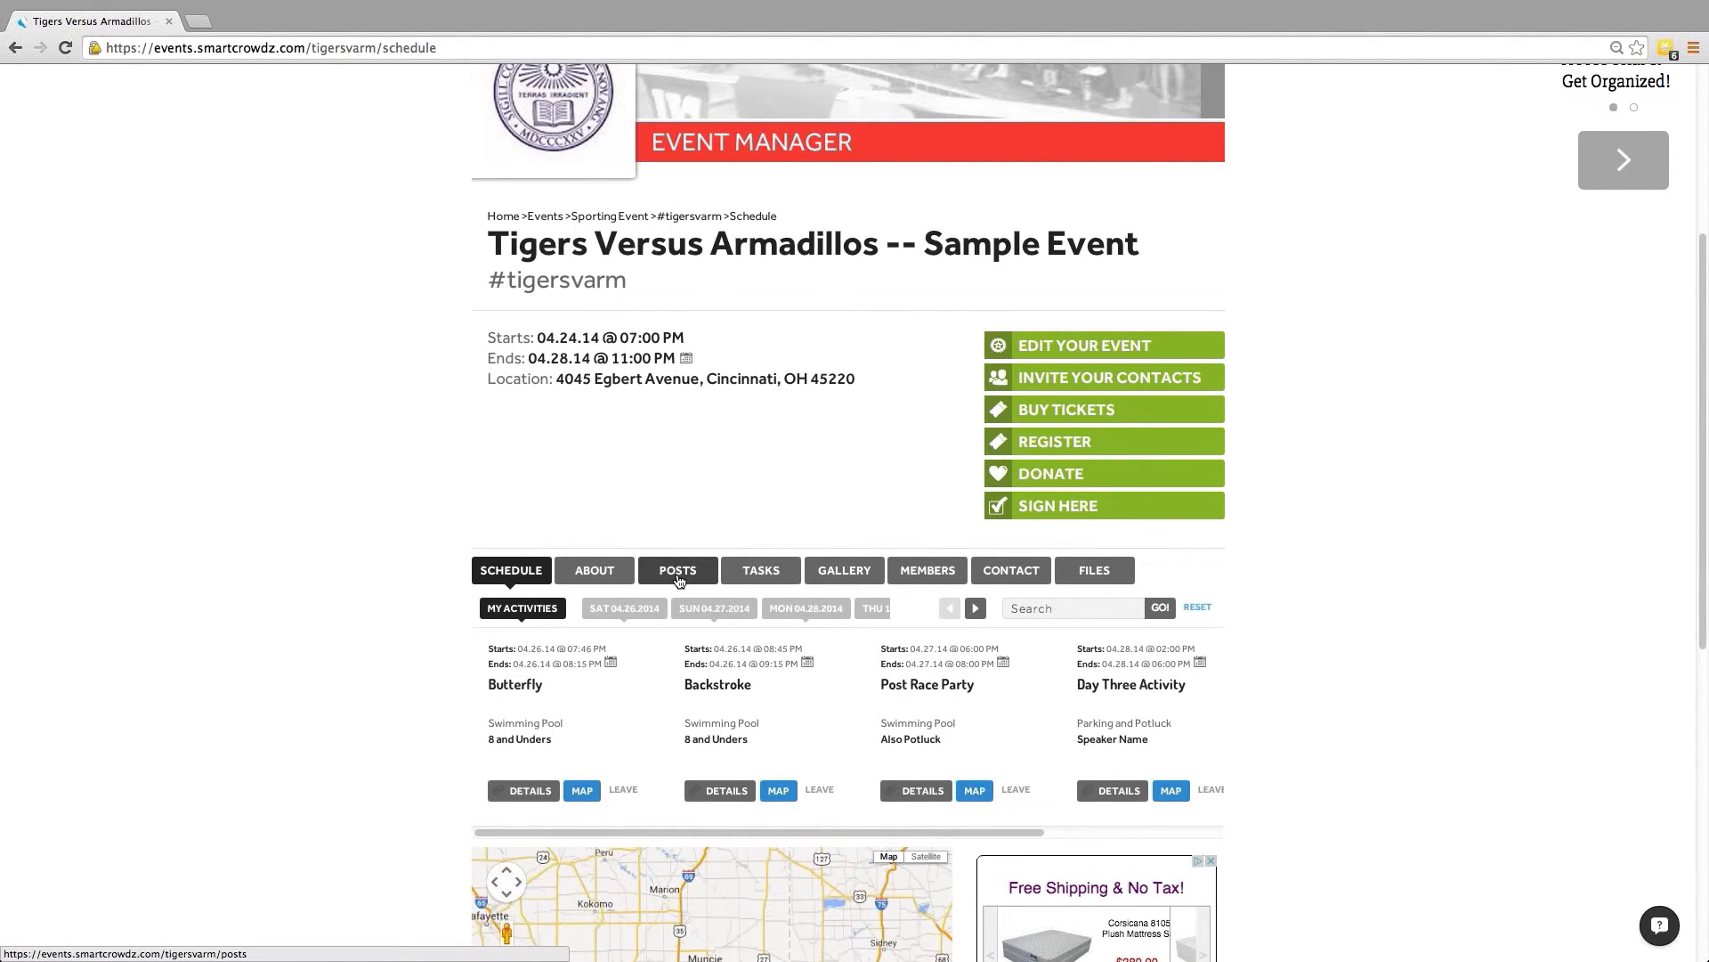
click(678, 577)
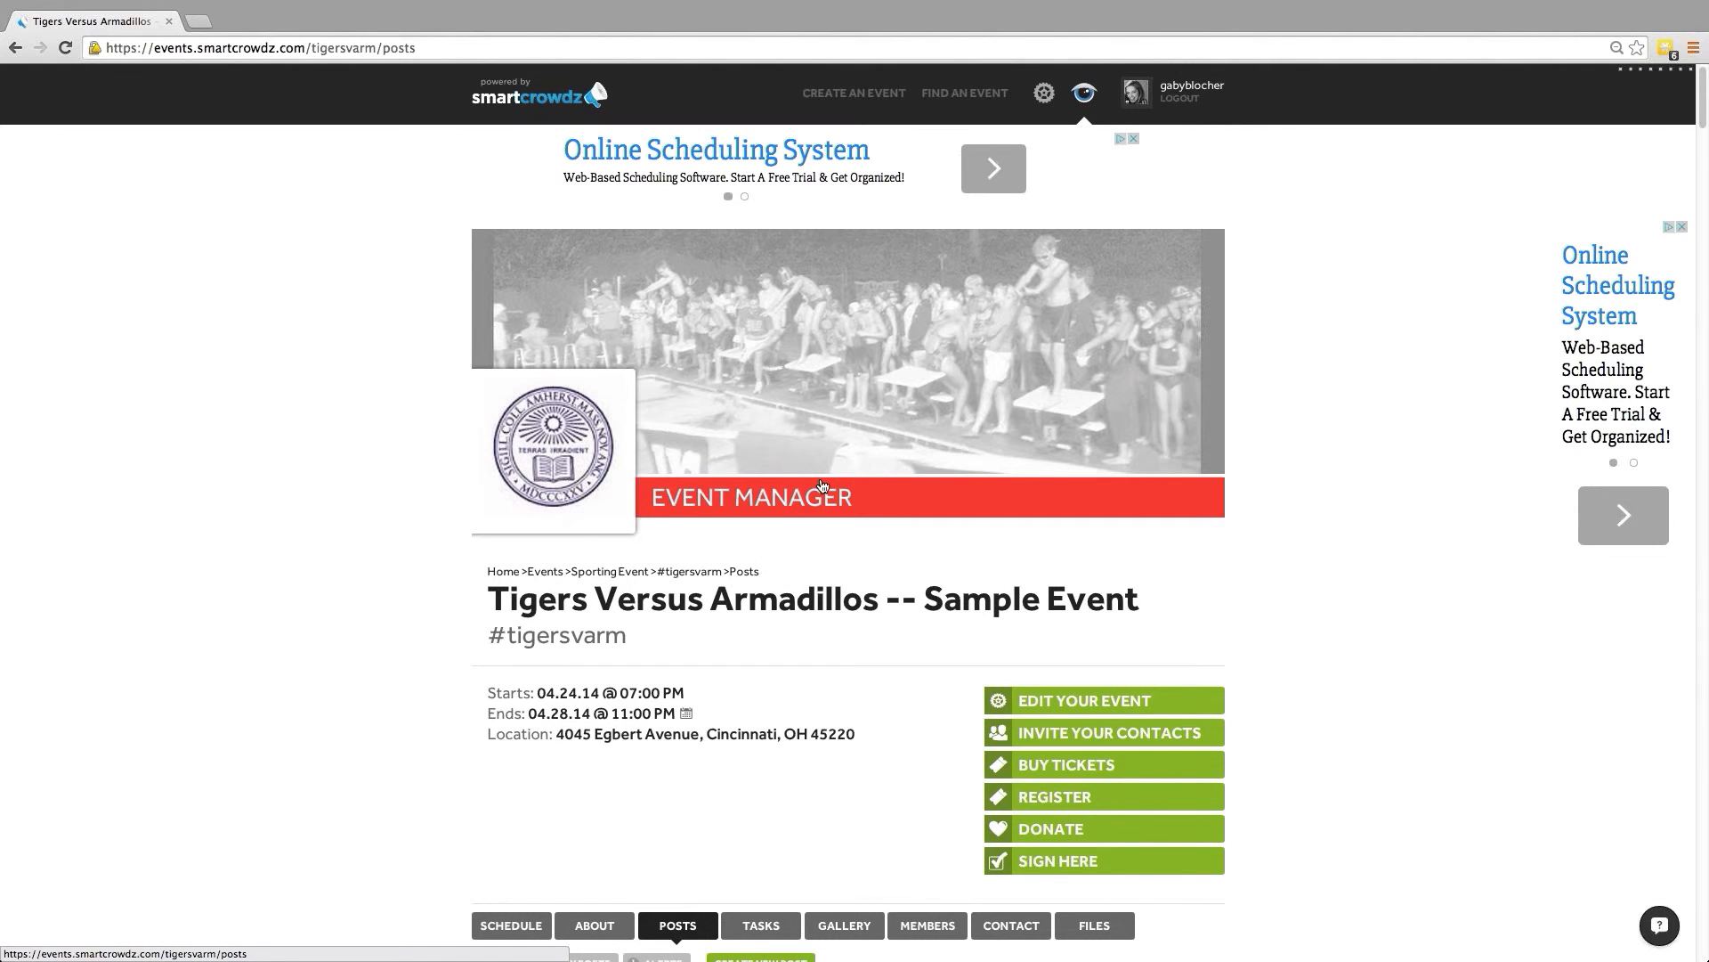
scroll(862, 639, down, 5)
scroll(862, 639, down, 2)
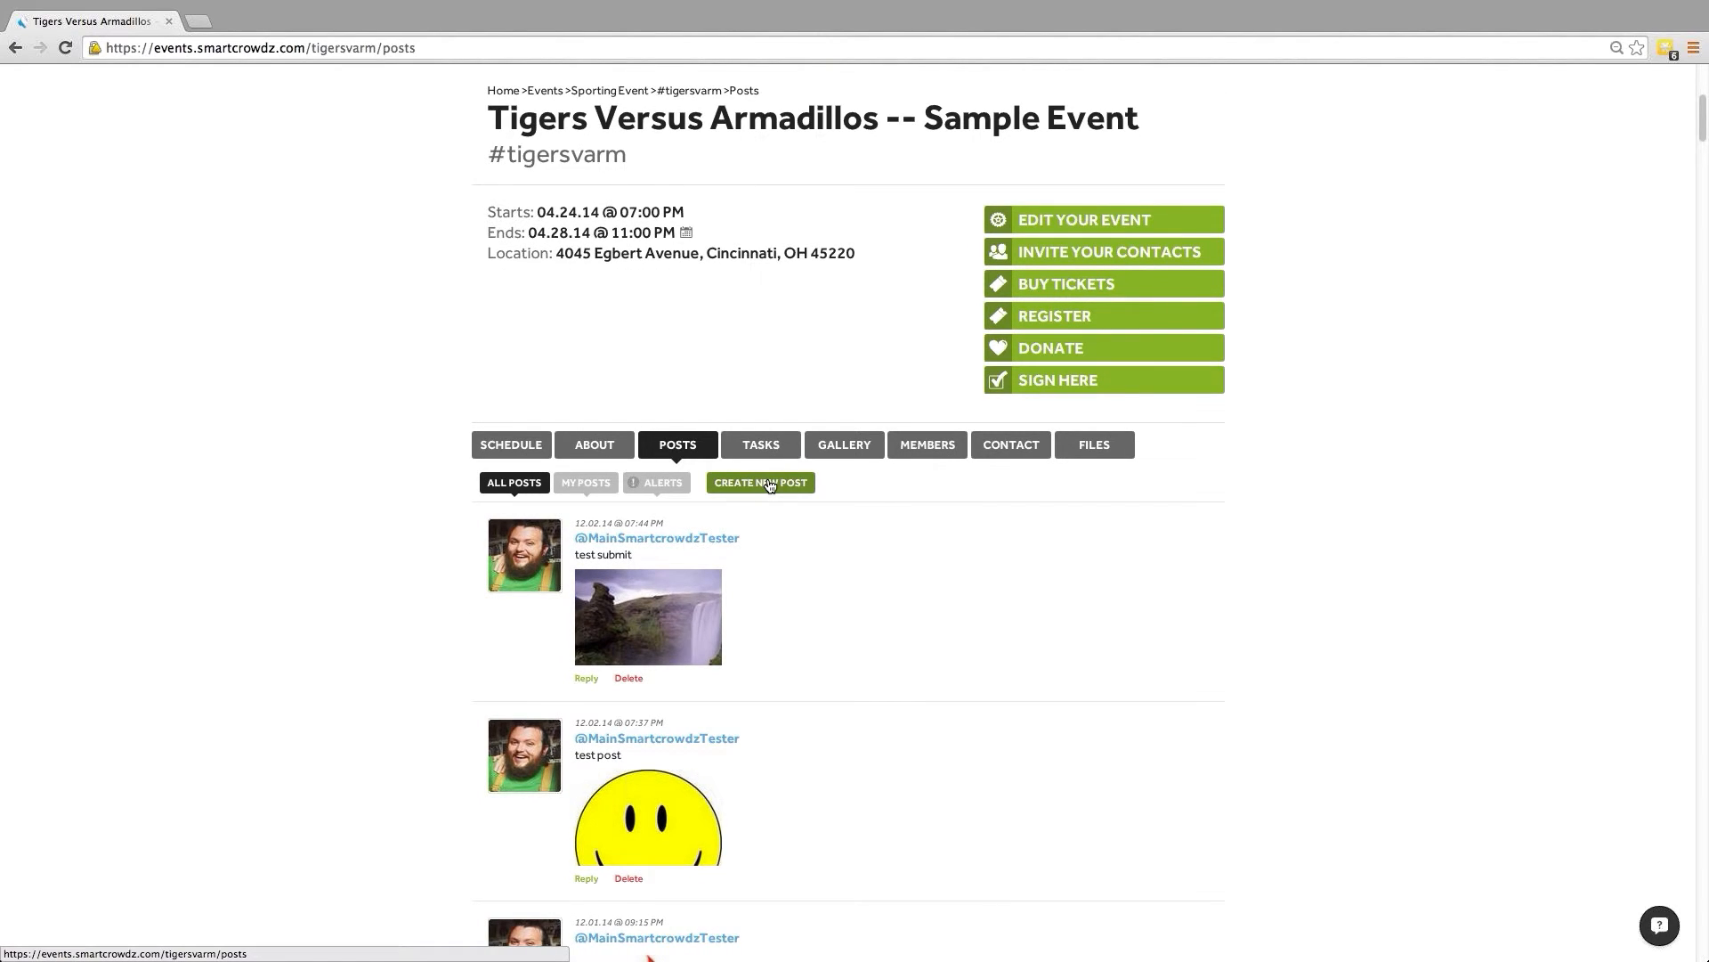
Start a new post, toggle its alert option on and off, and close the form without submitting
click(770, 484)
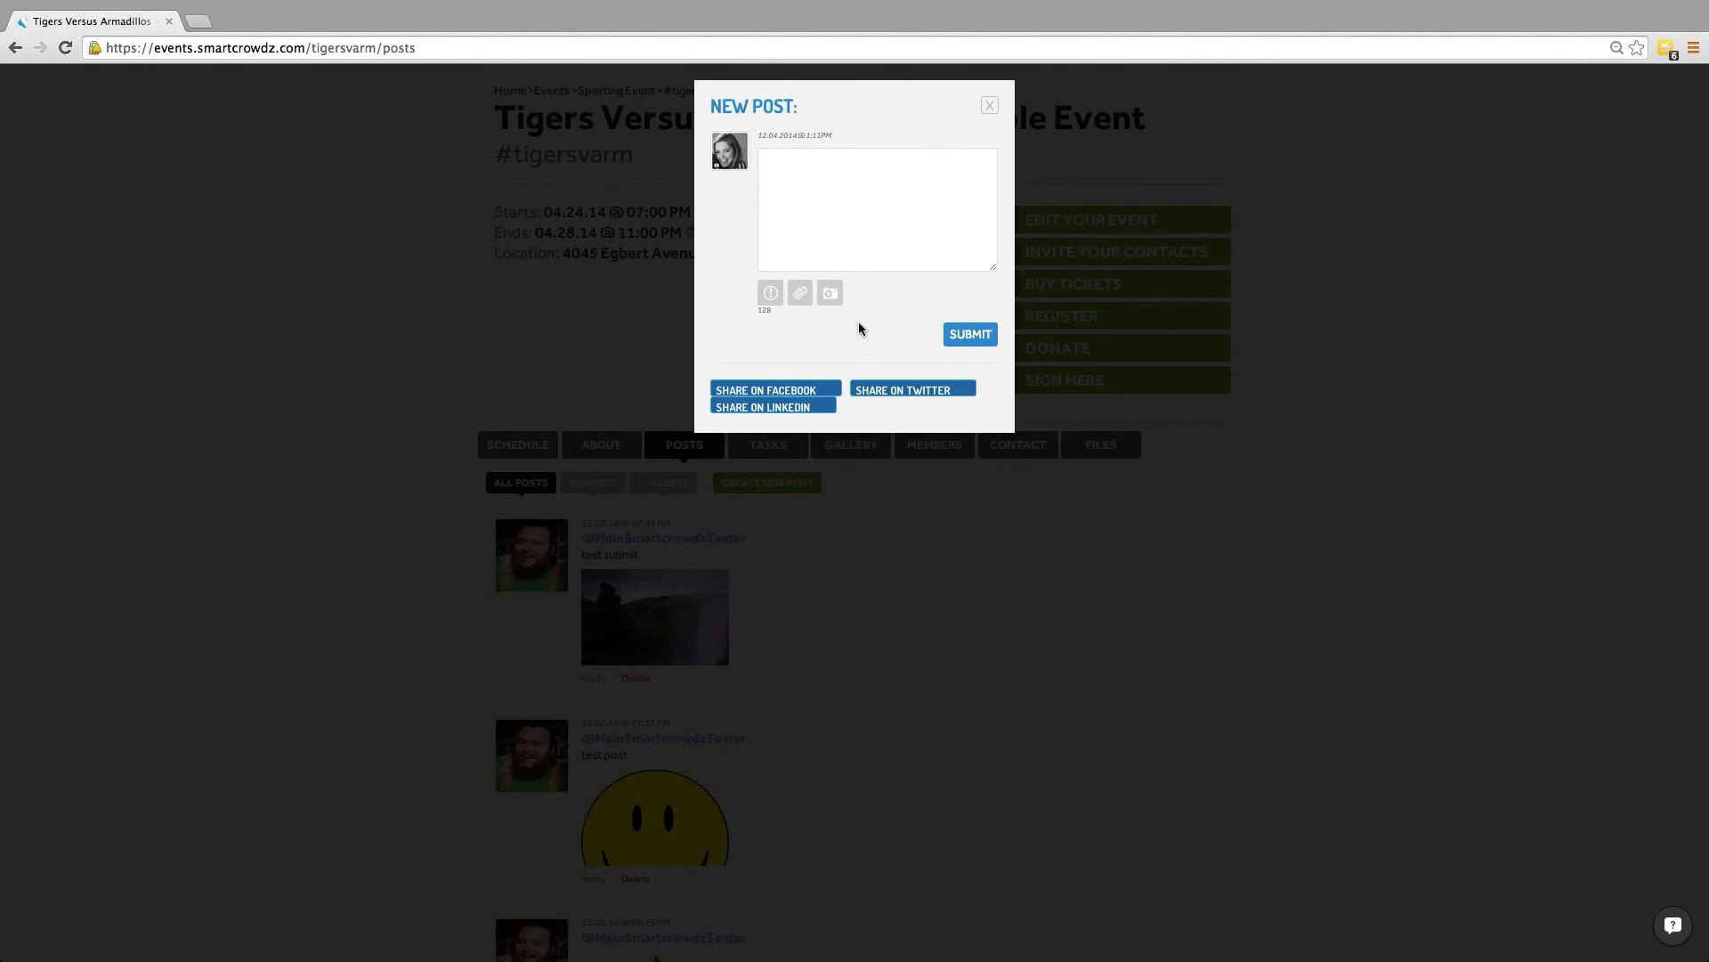
click(771, 296)
click(771, 296)
click(990, 107)
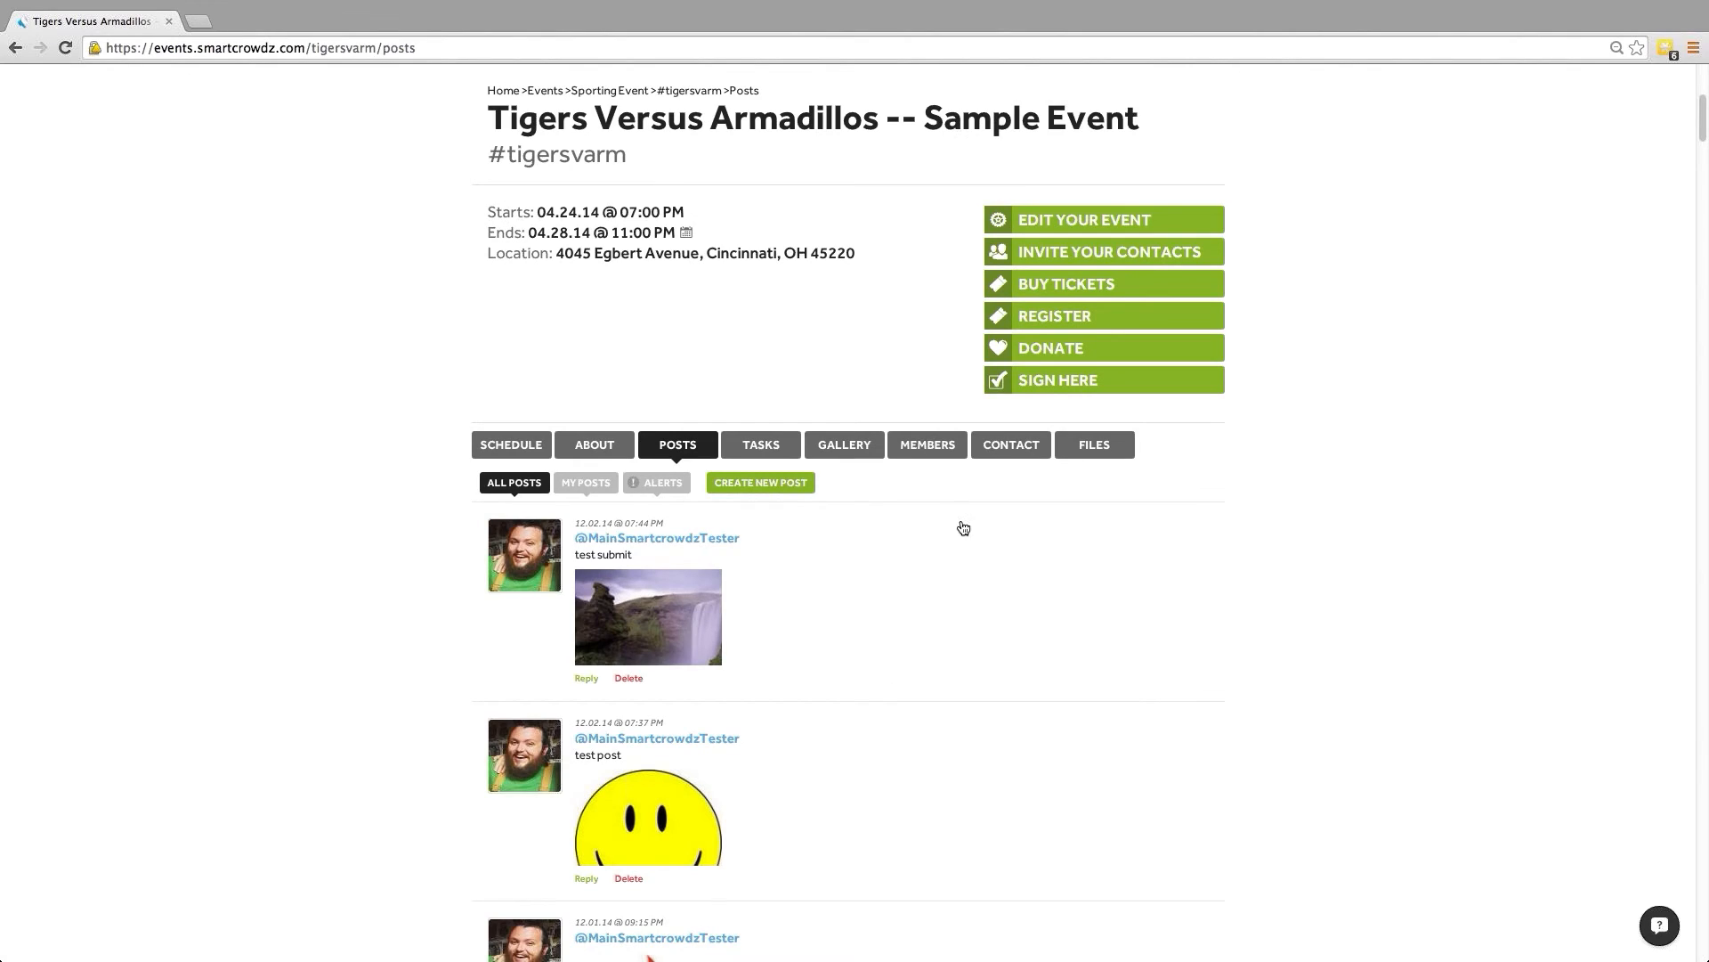
Browse the event's posts, and then look through the photos in the event gallery
scroll(962, 526, down, 4)
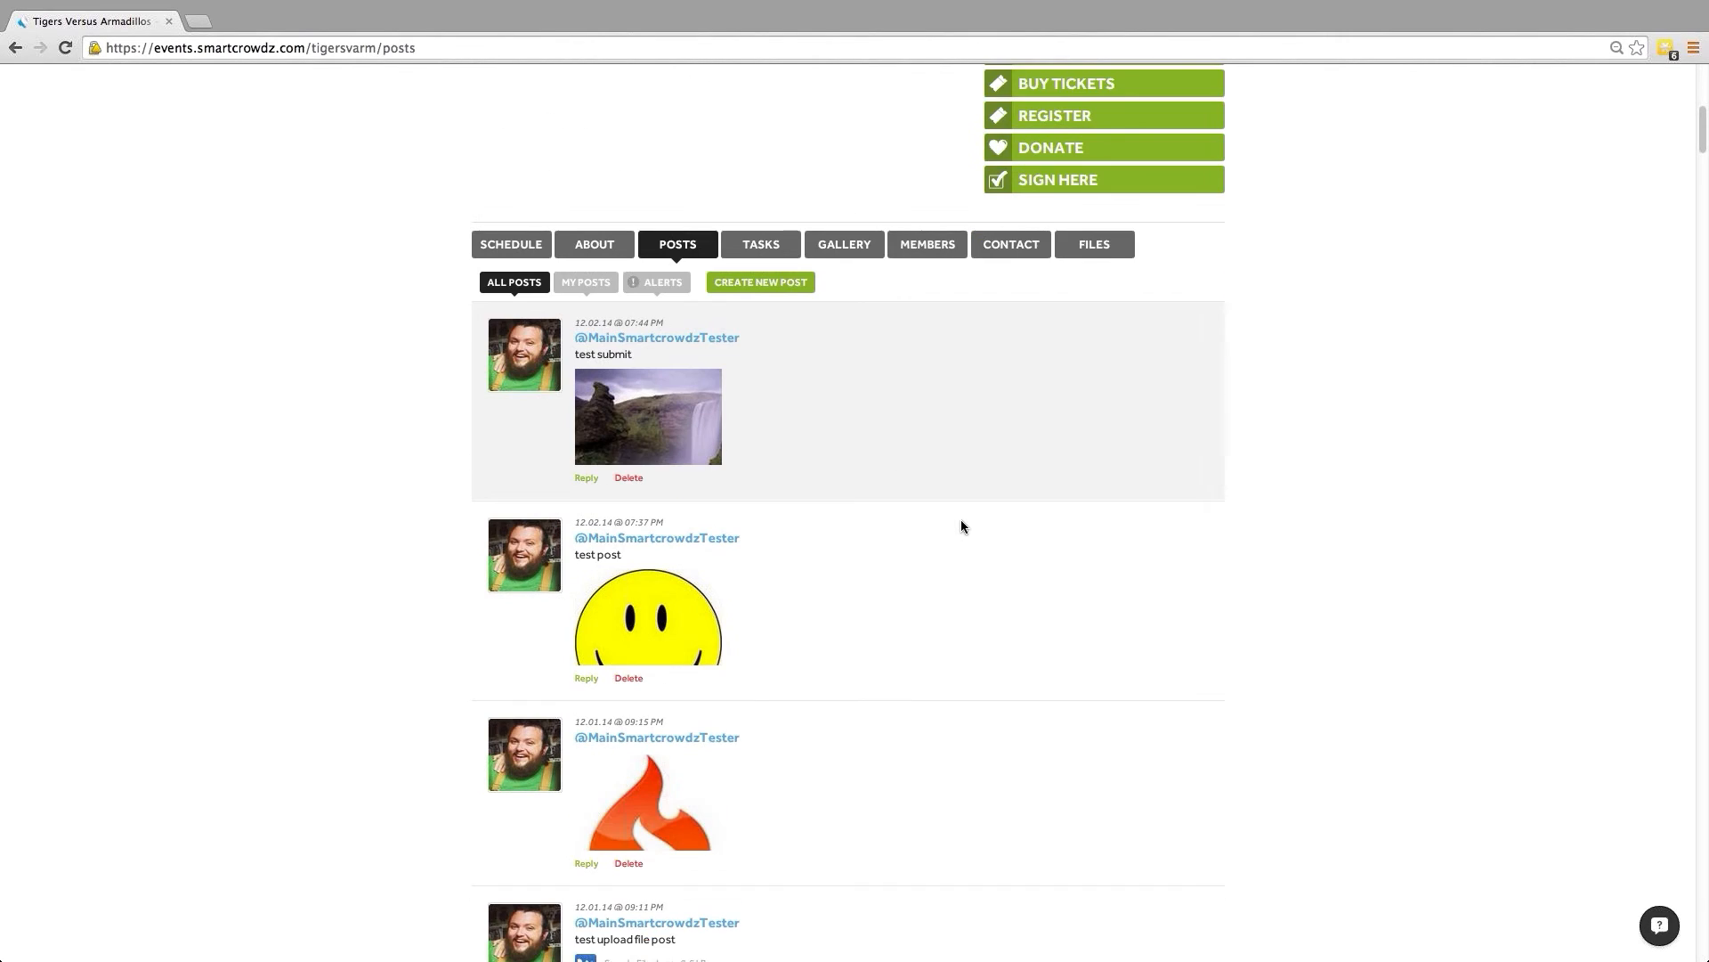
scroll(962, 525, up, 4)
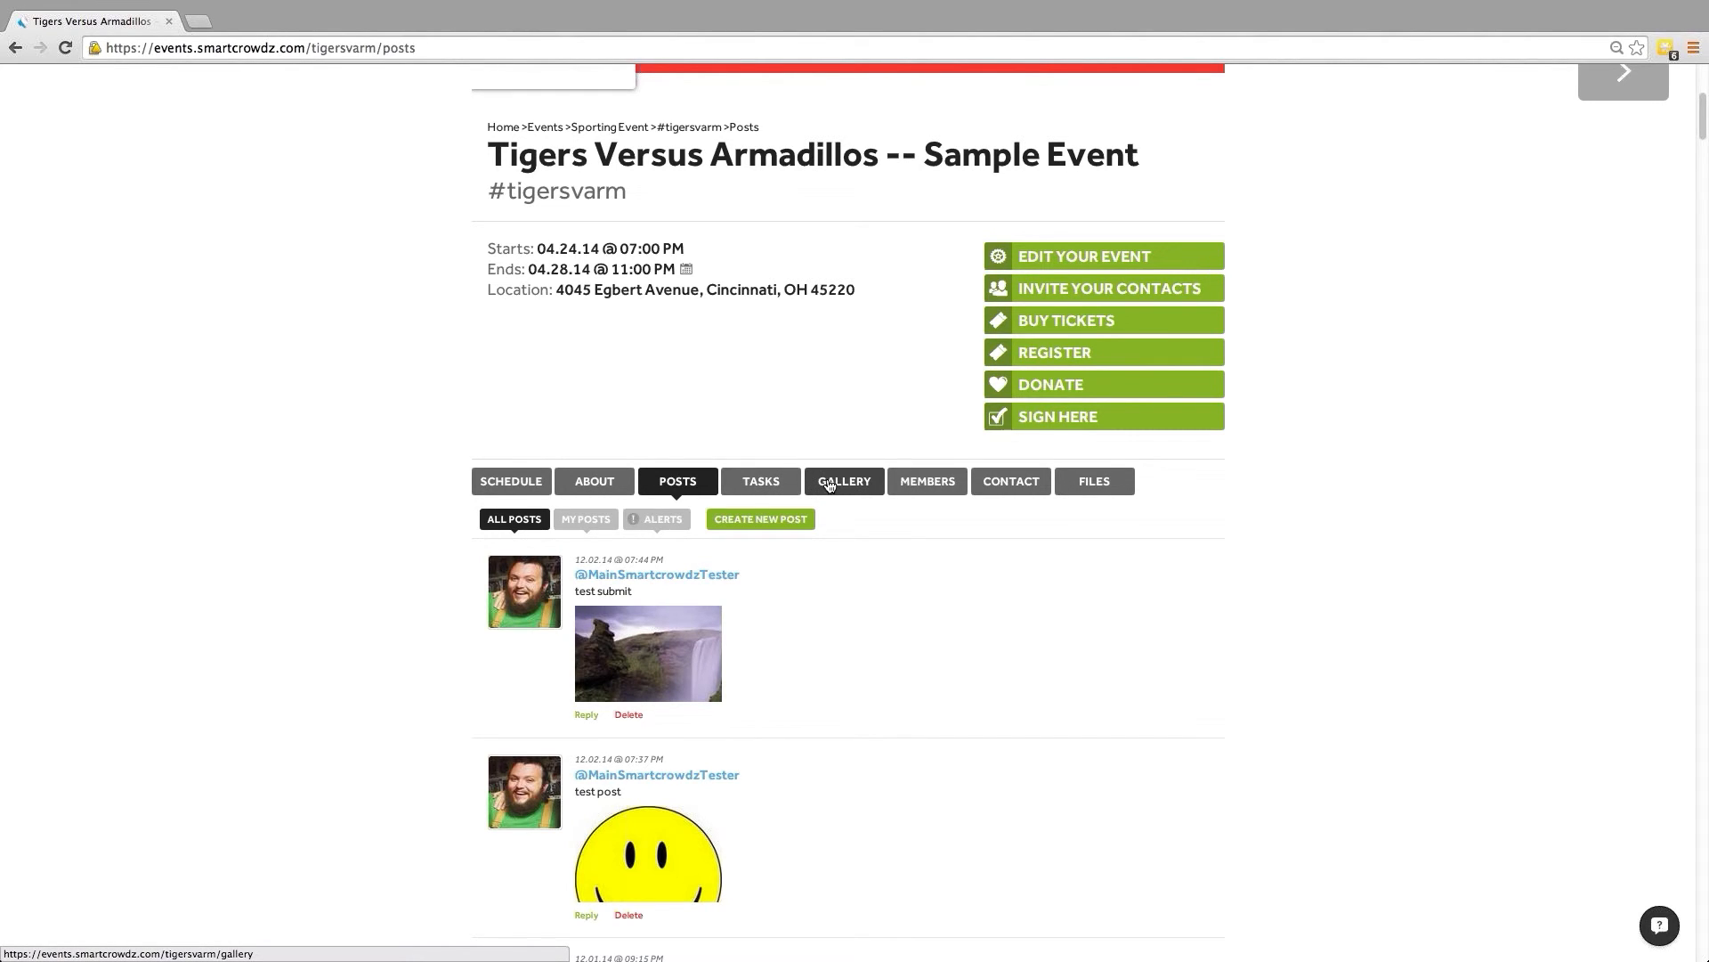
click(856, 489)
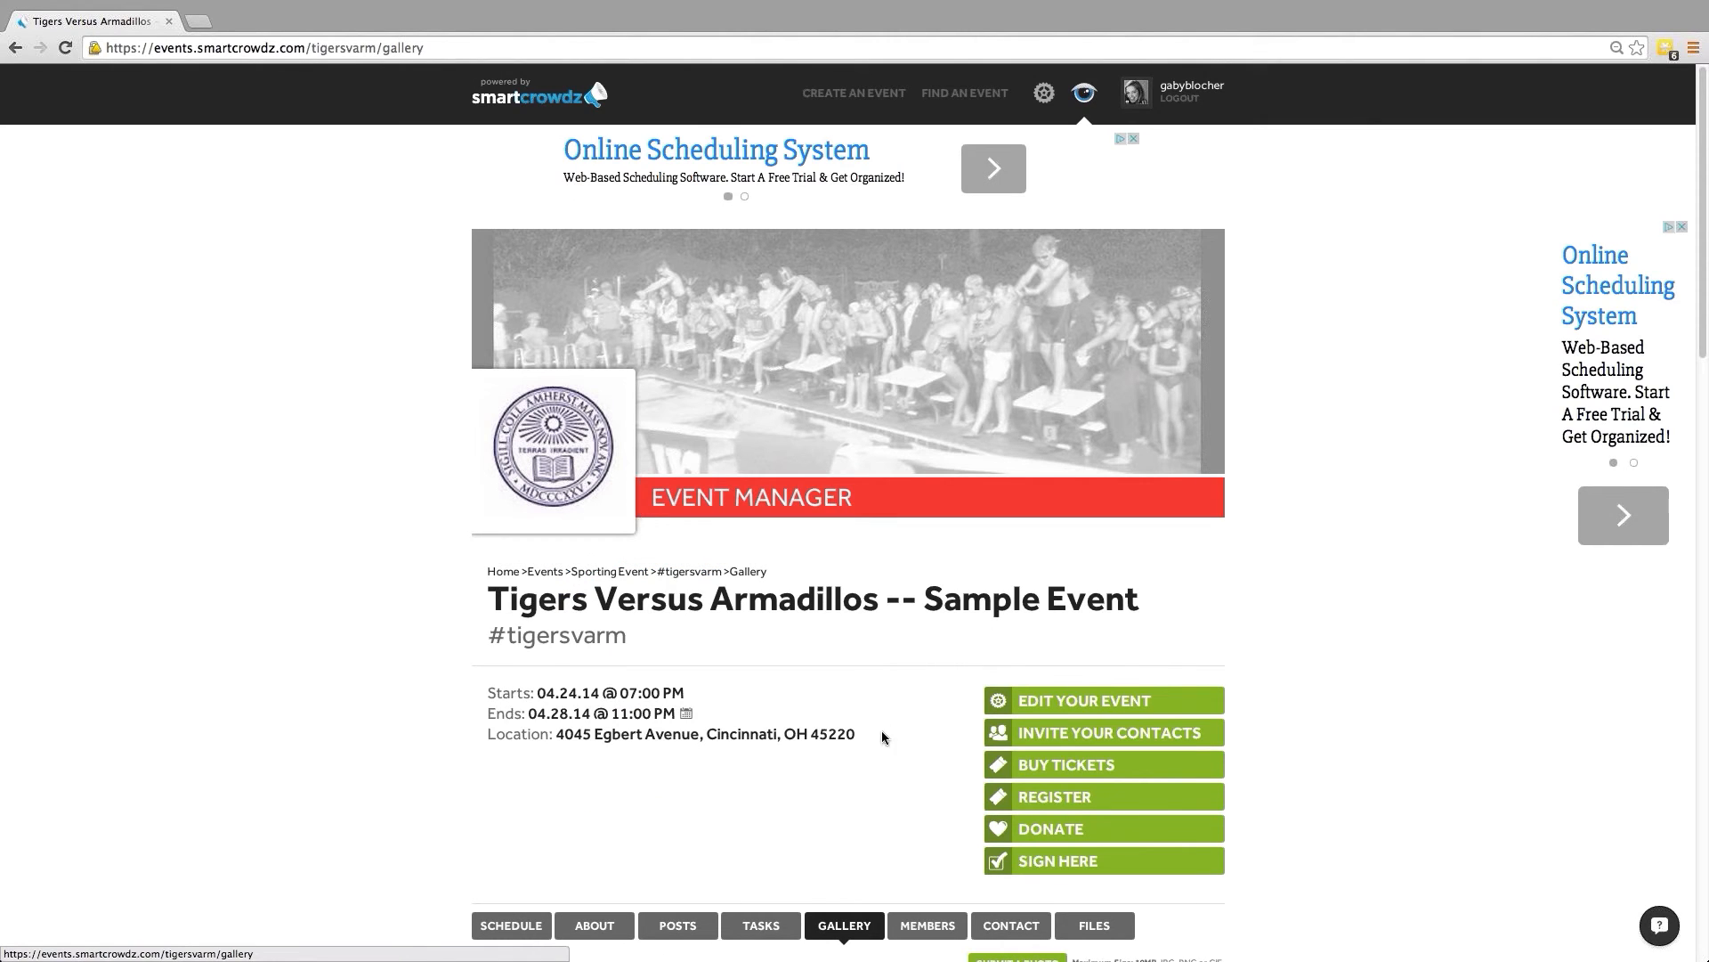
scroll(883, 762, down, 5)
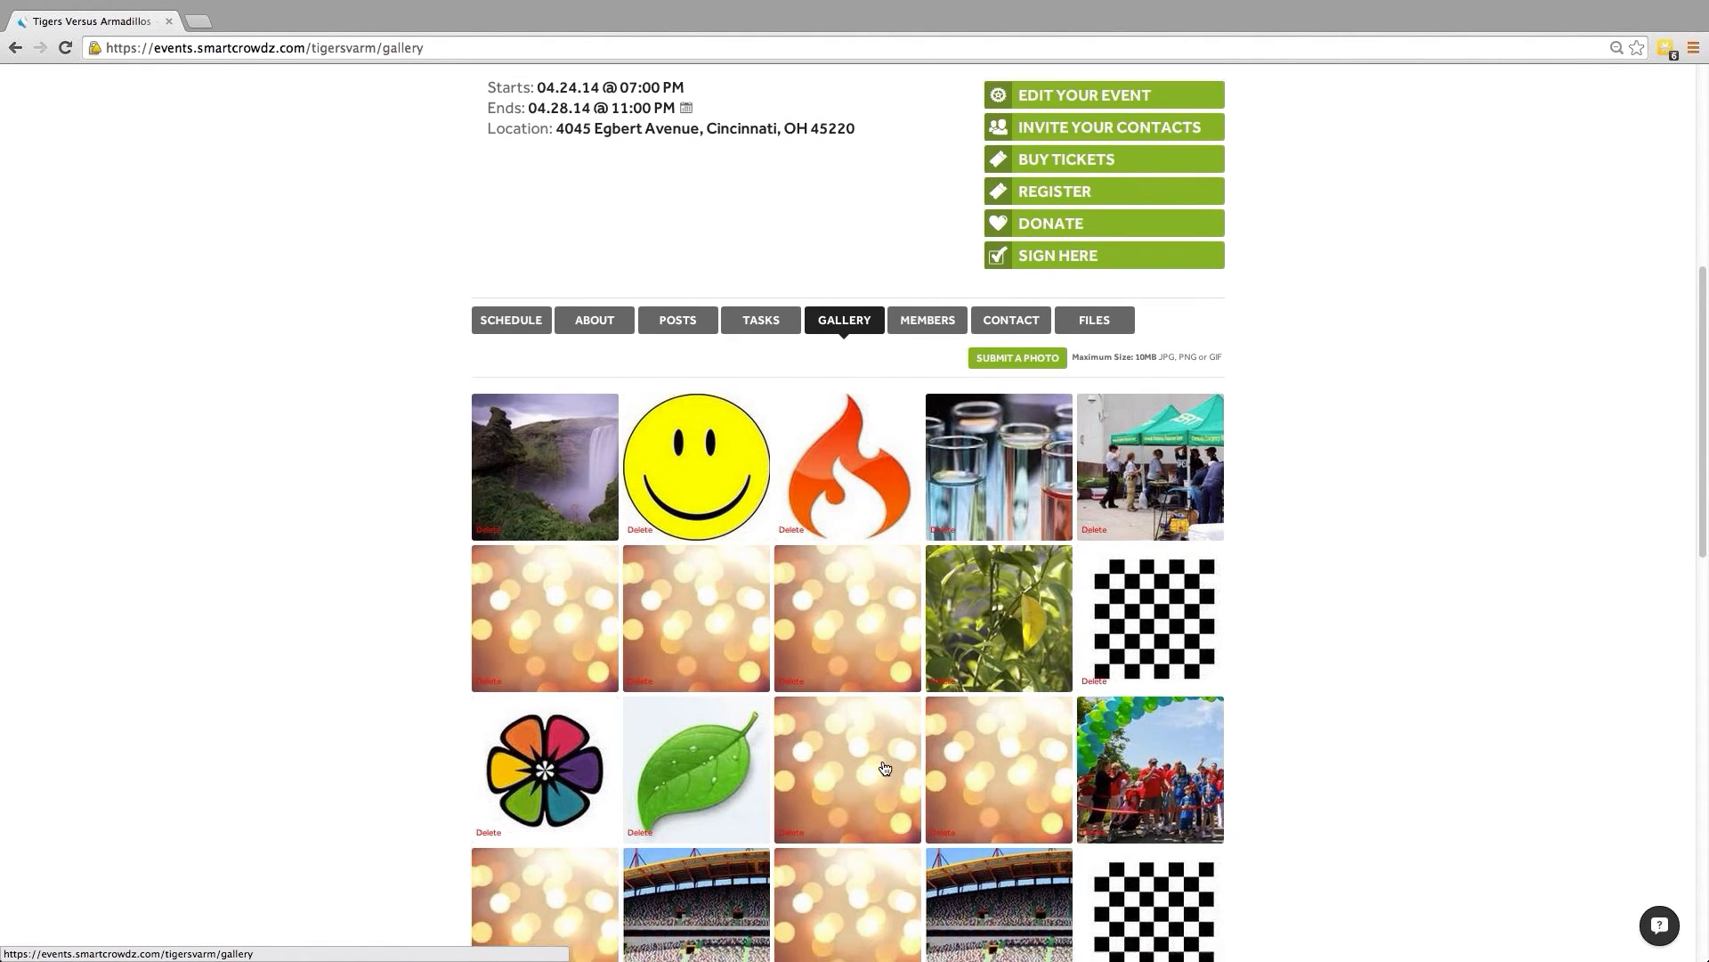
scroll(884, 767, down, 1)
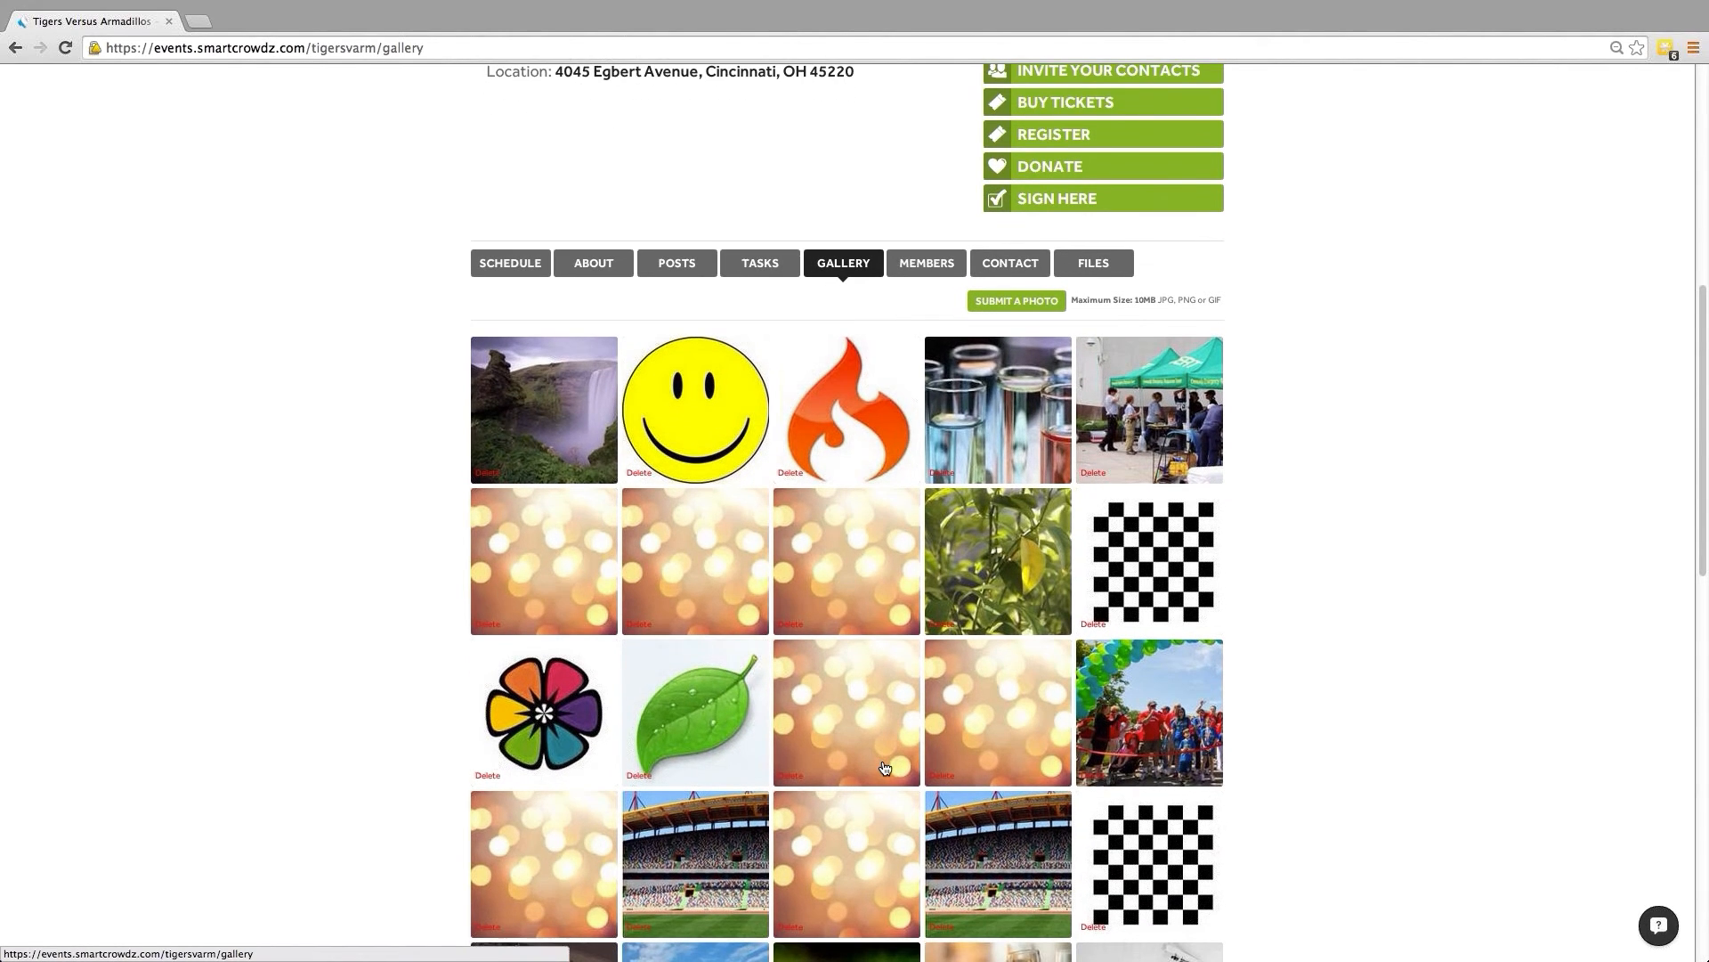
scroll(888, 760, up, 1)
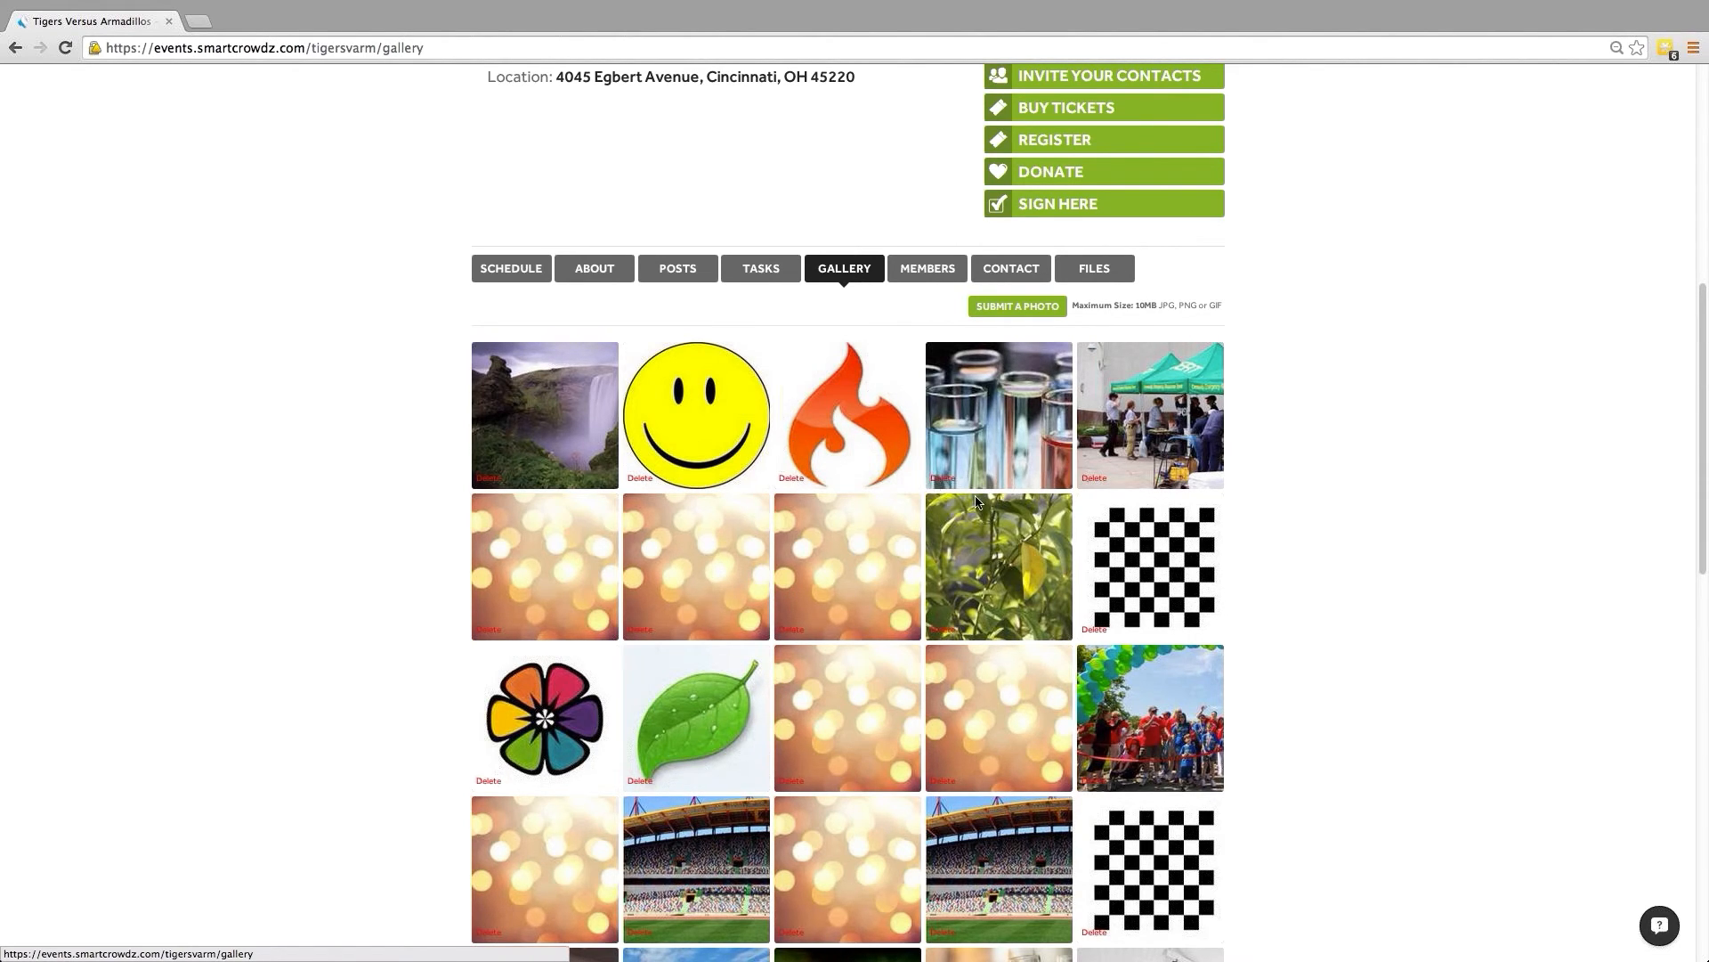
Review the sample event's header details and look further through the rows of photos in its gallery
scroll(999, 594, down, 1)
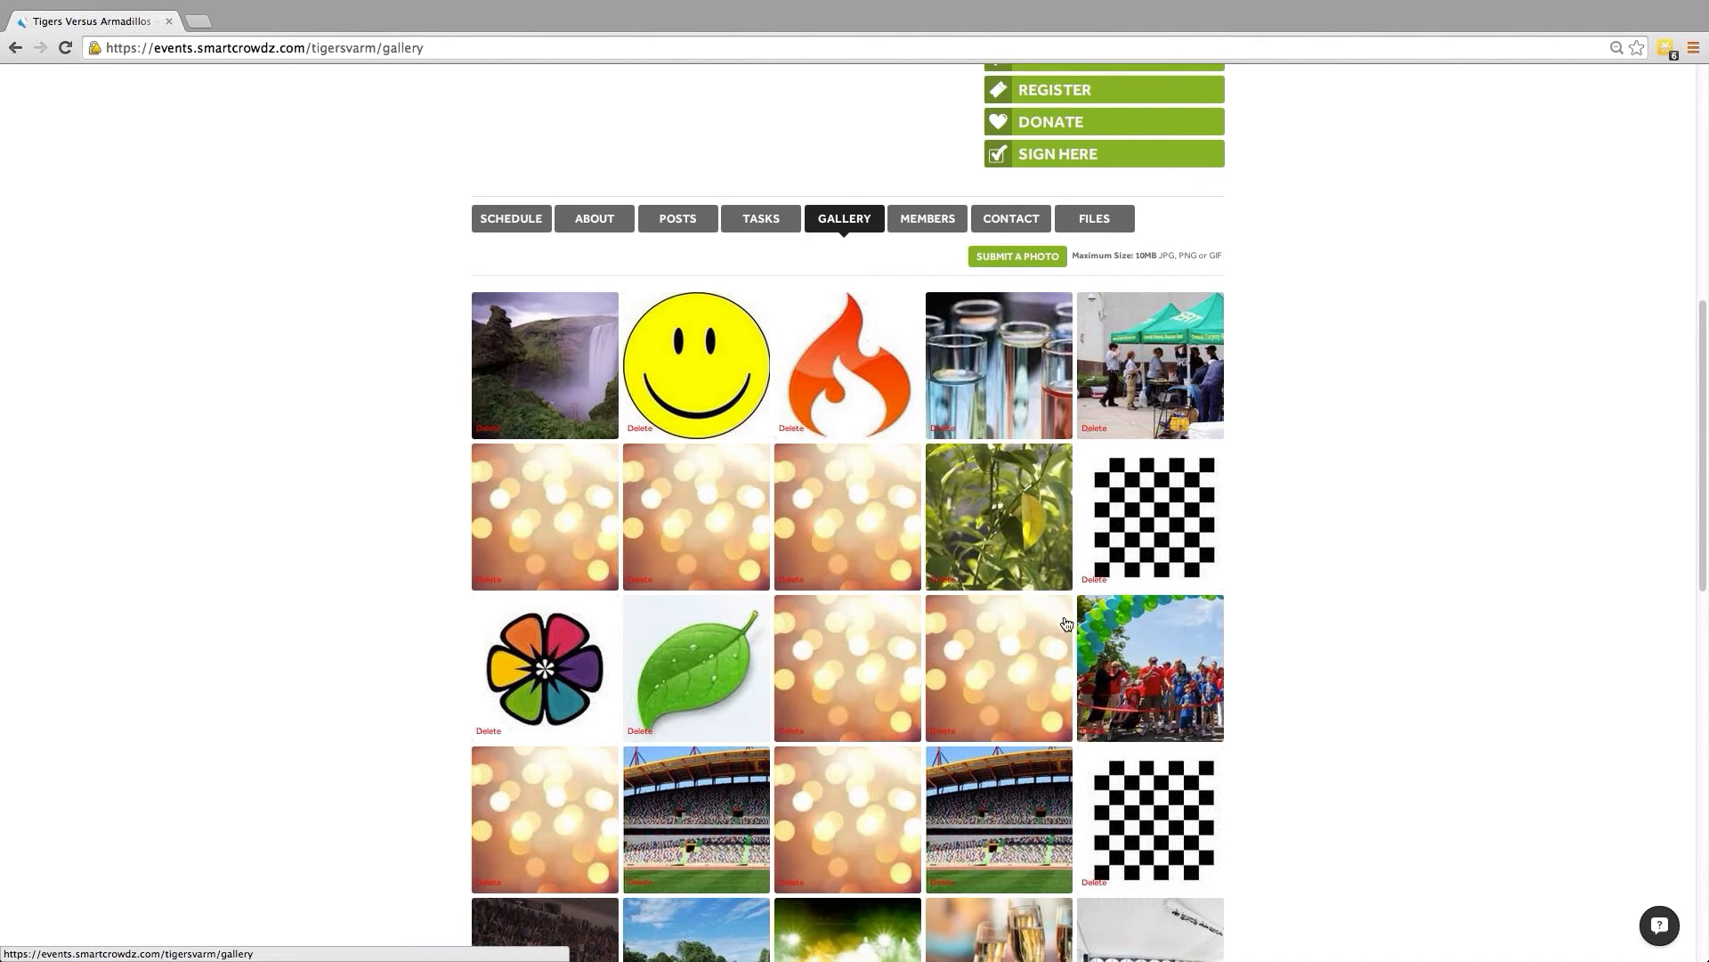
scroll(1071, 648, up, 6)
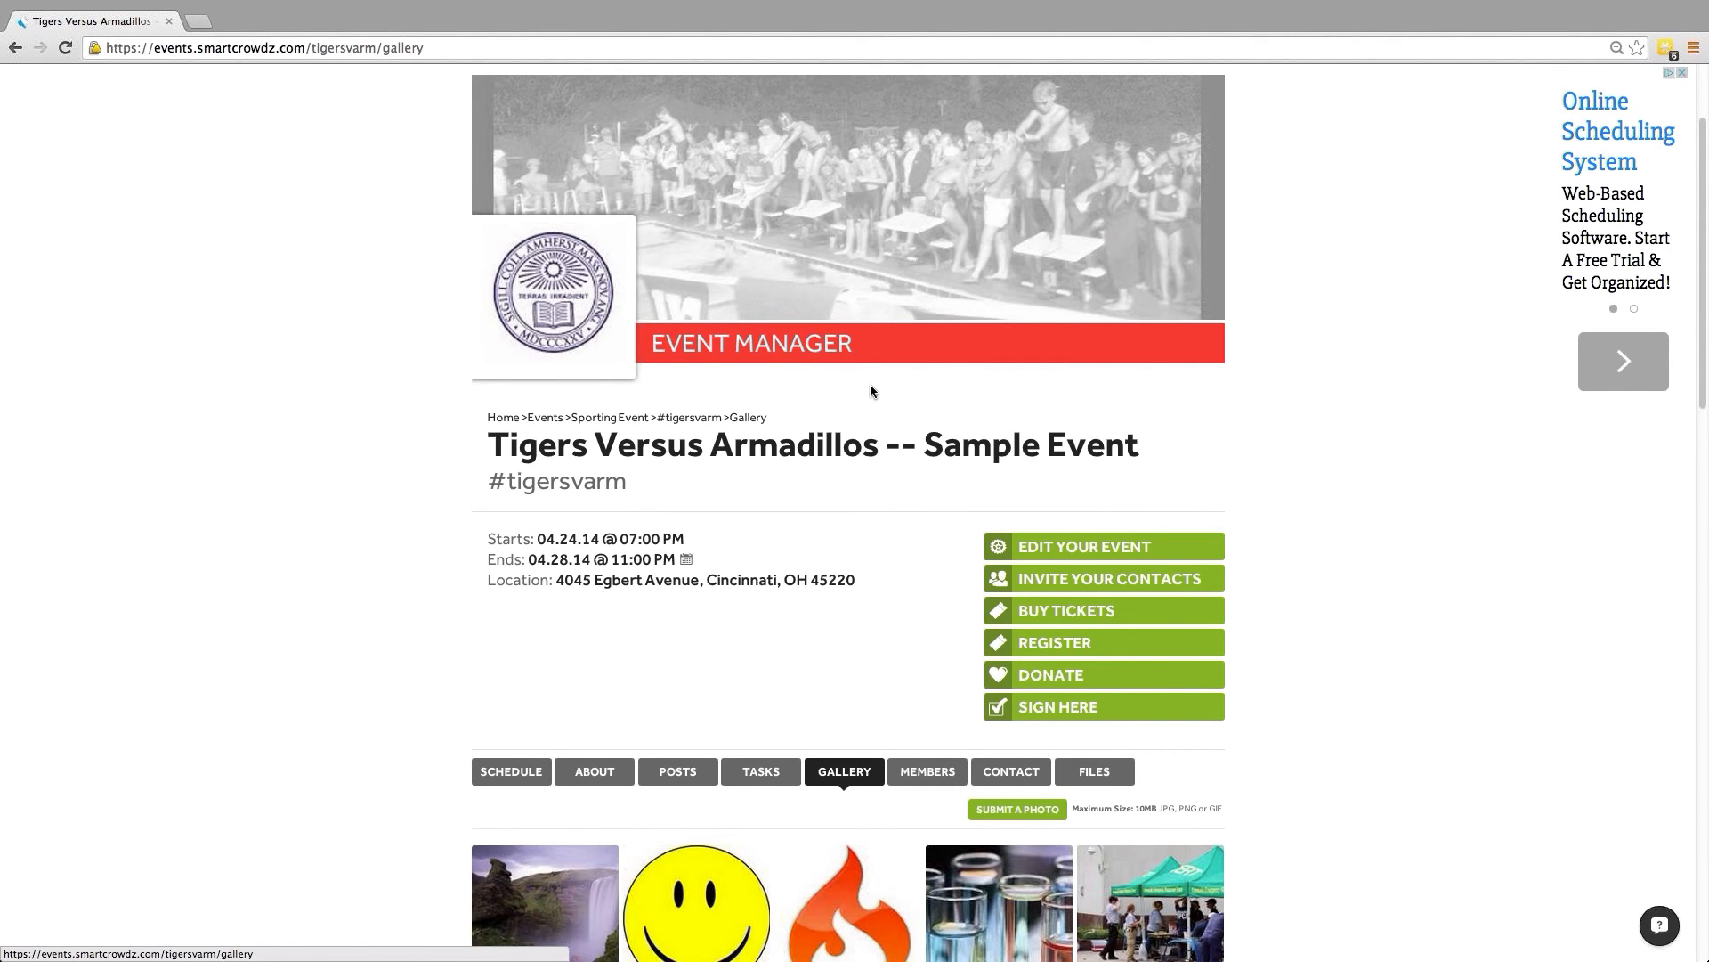
scroll(870, 390, down, 3)
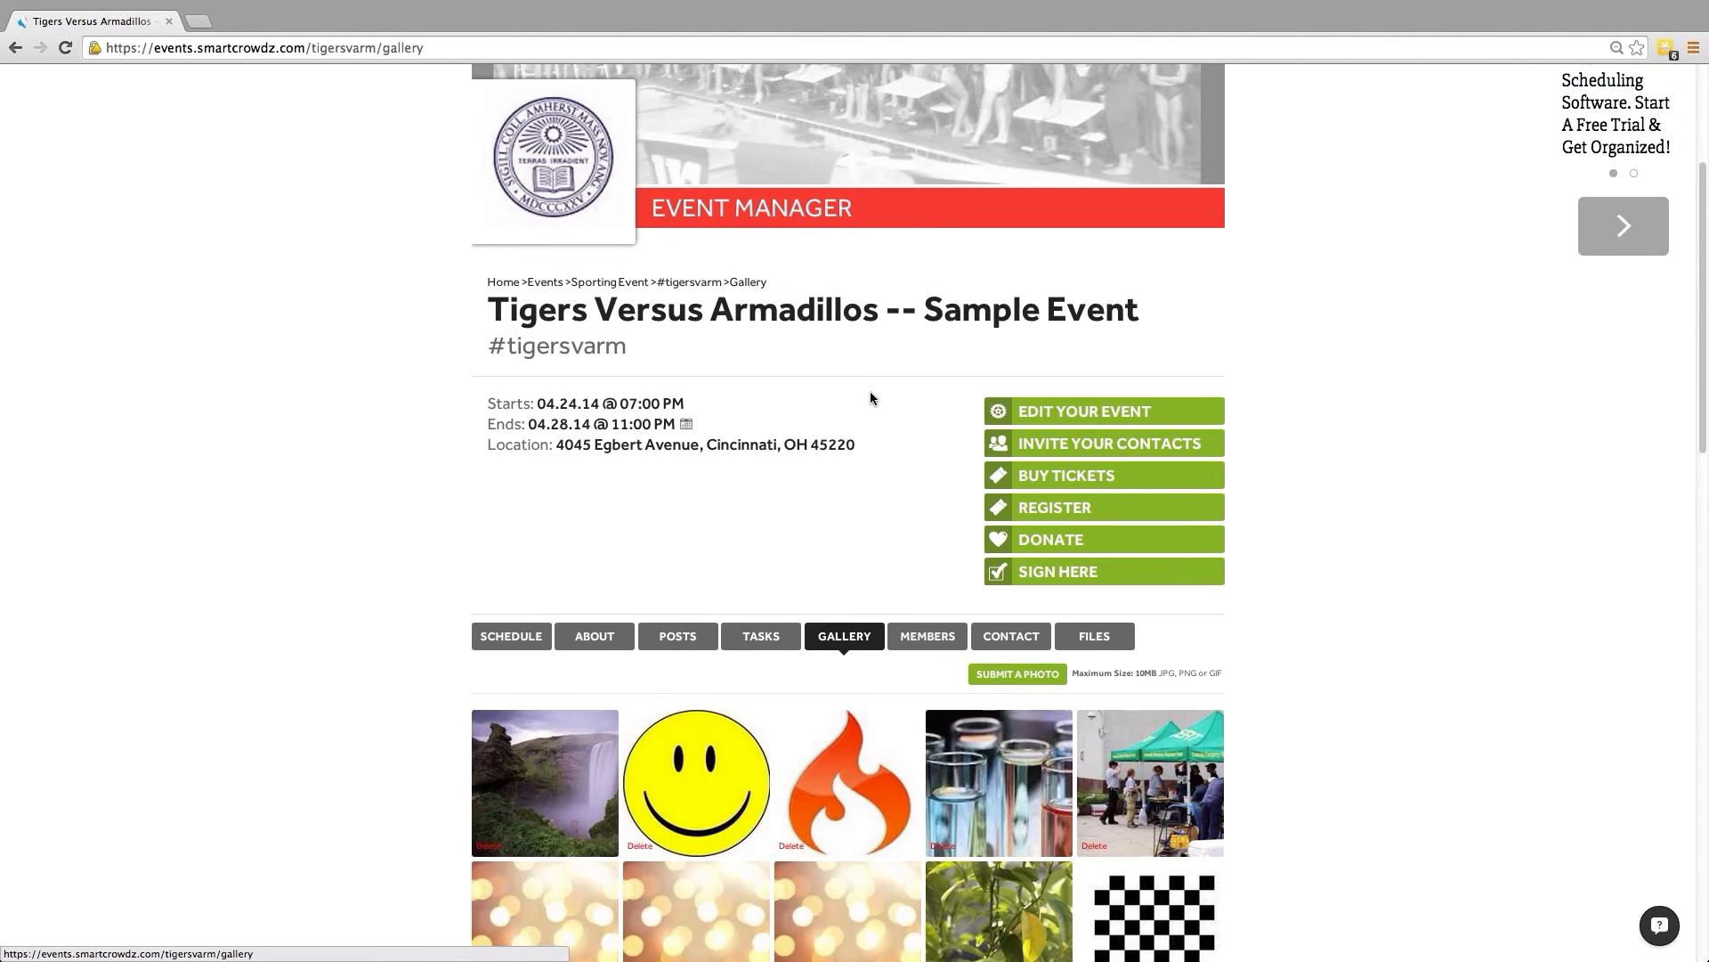
scroll(870, 398, down, 5)
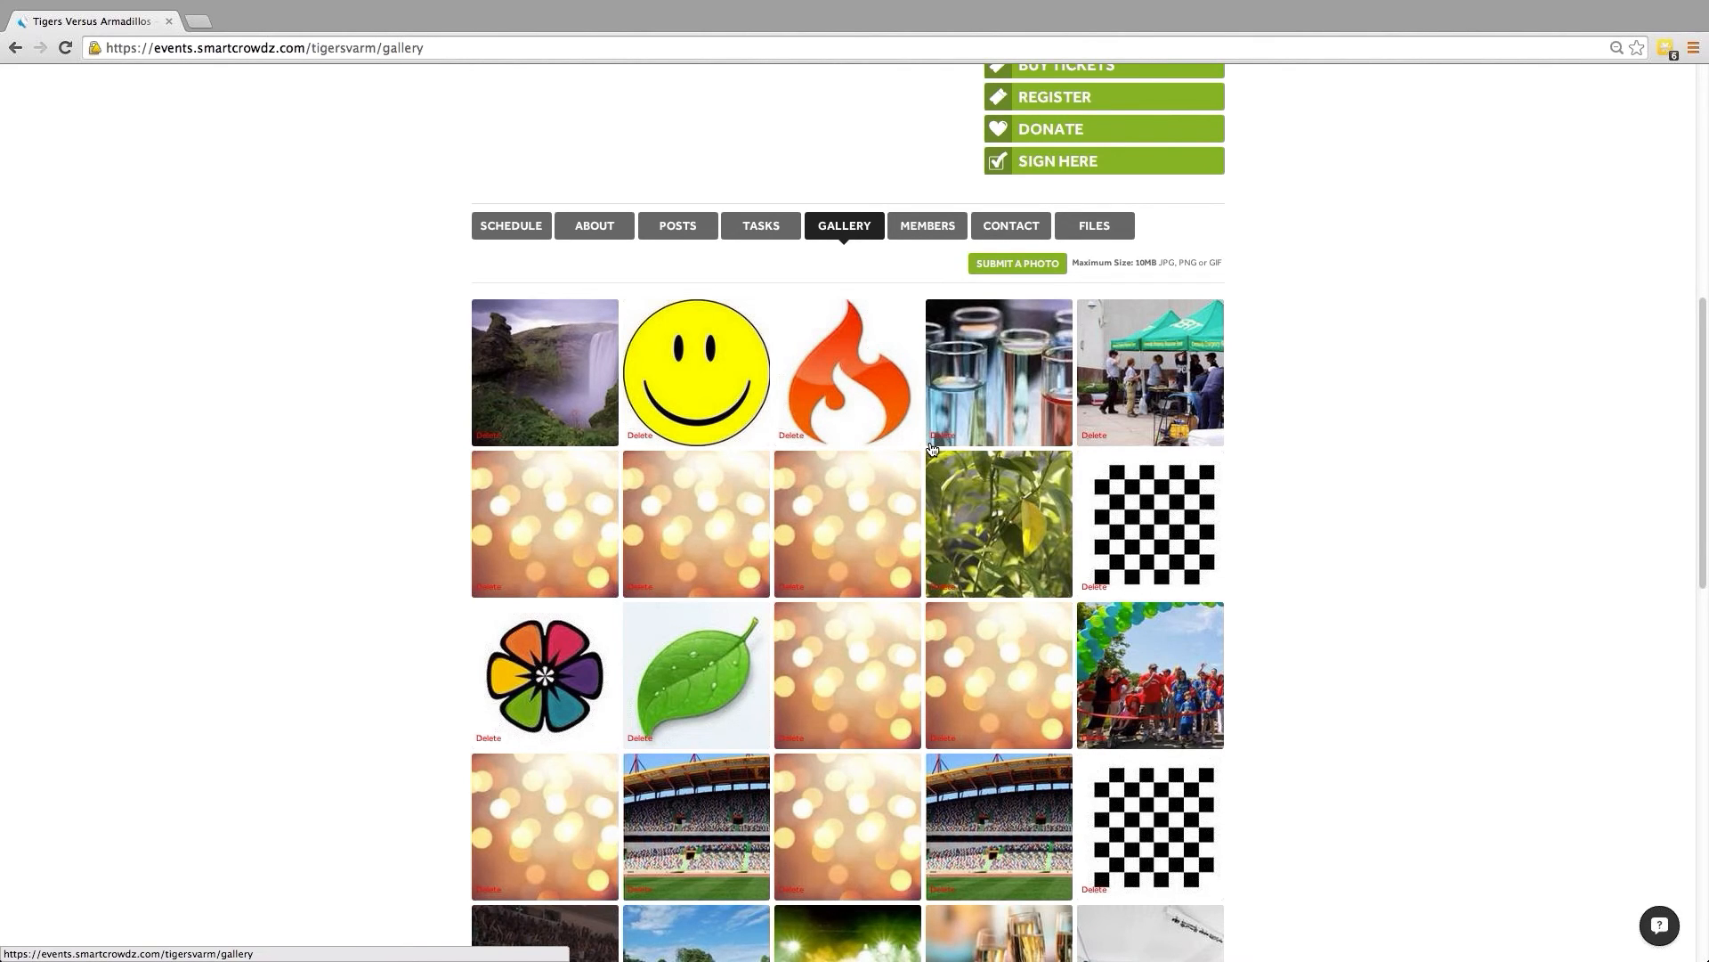
scroll(931, 448, down, 3)
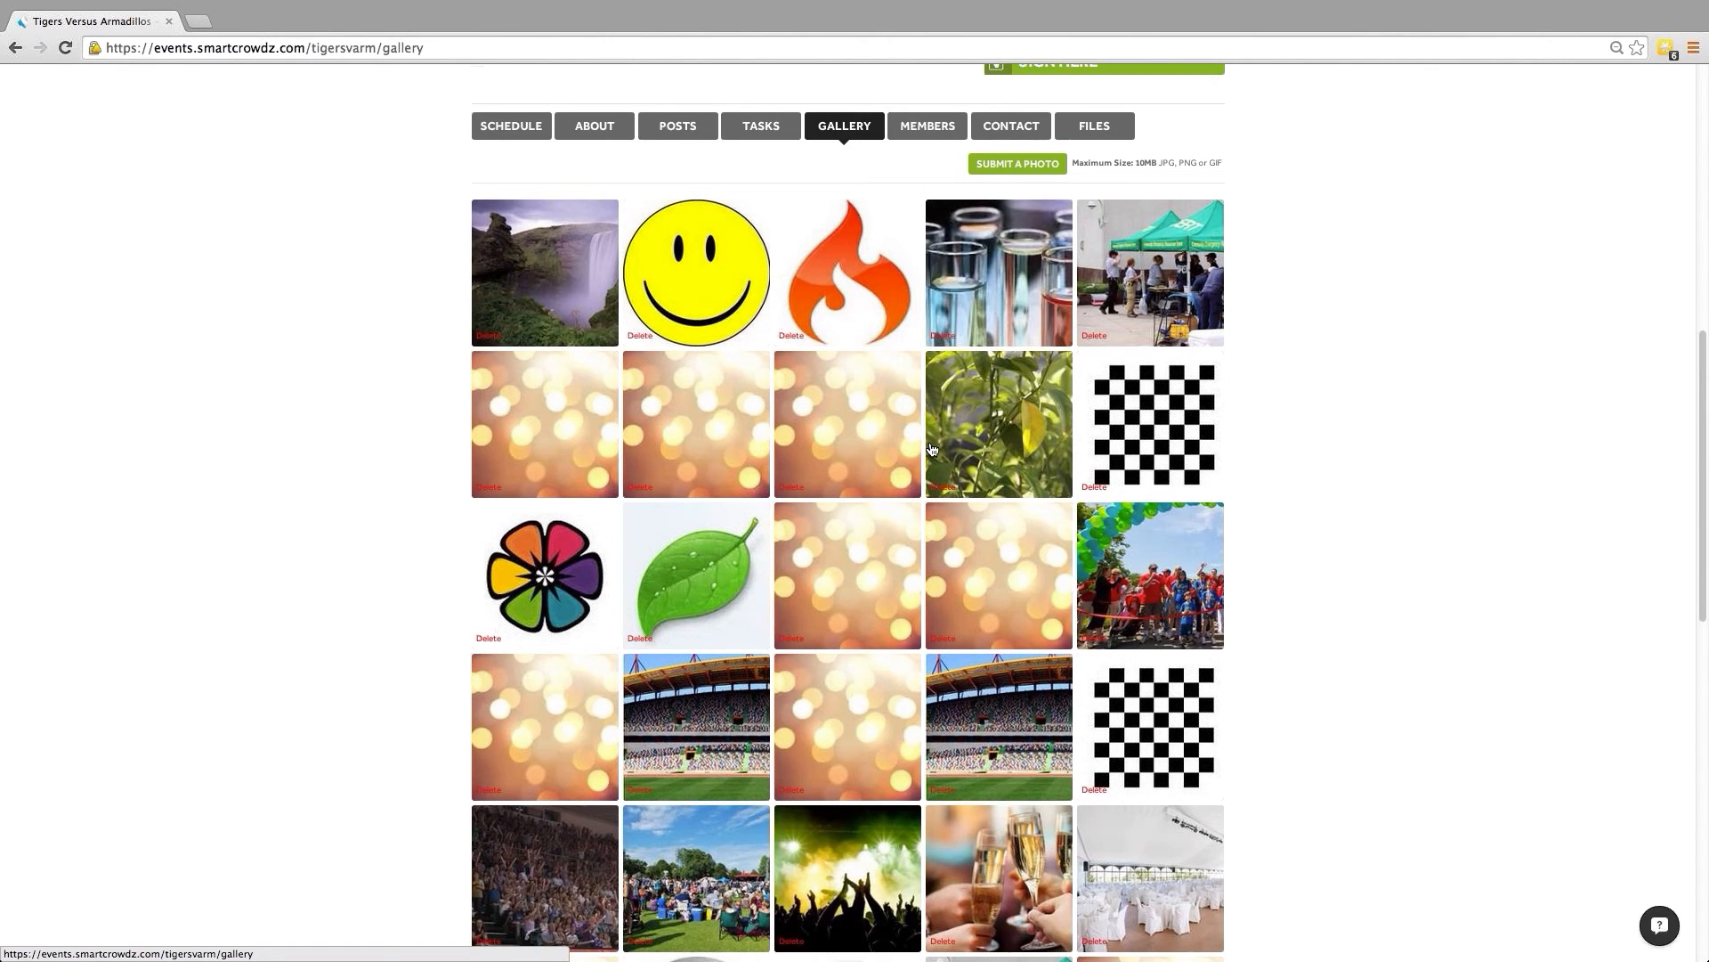
scroll(931, 448, down, 1)
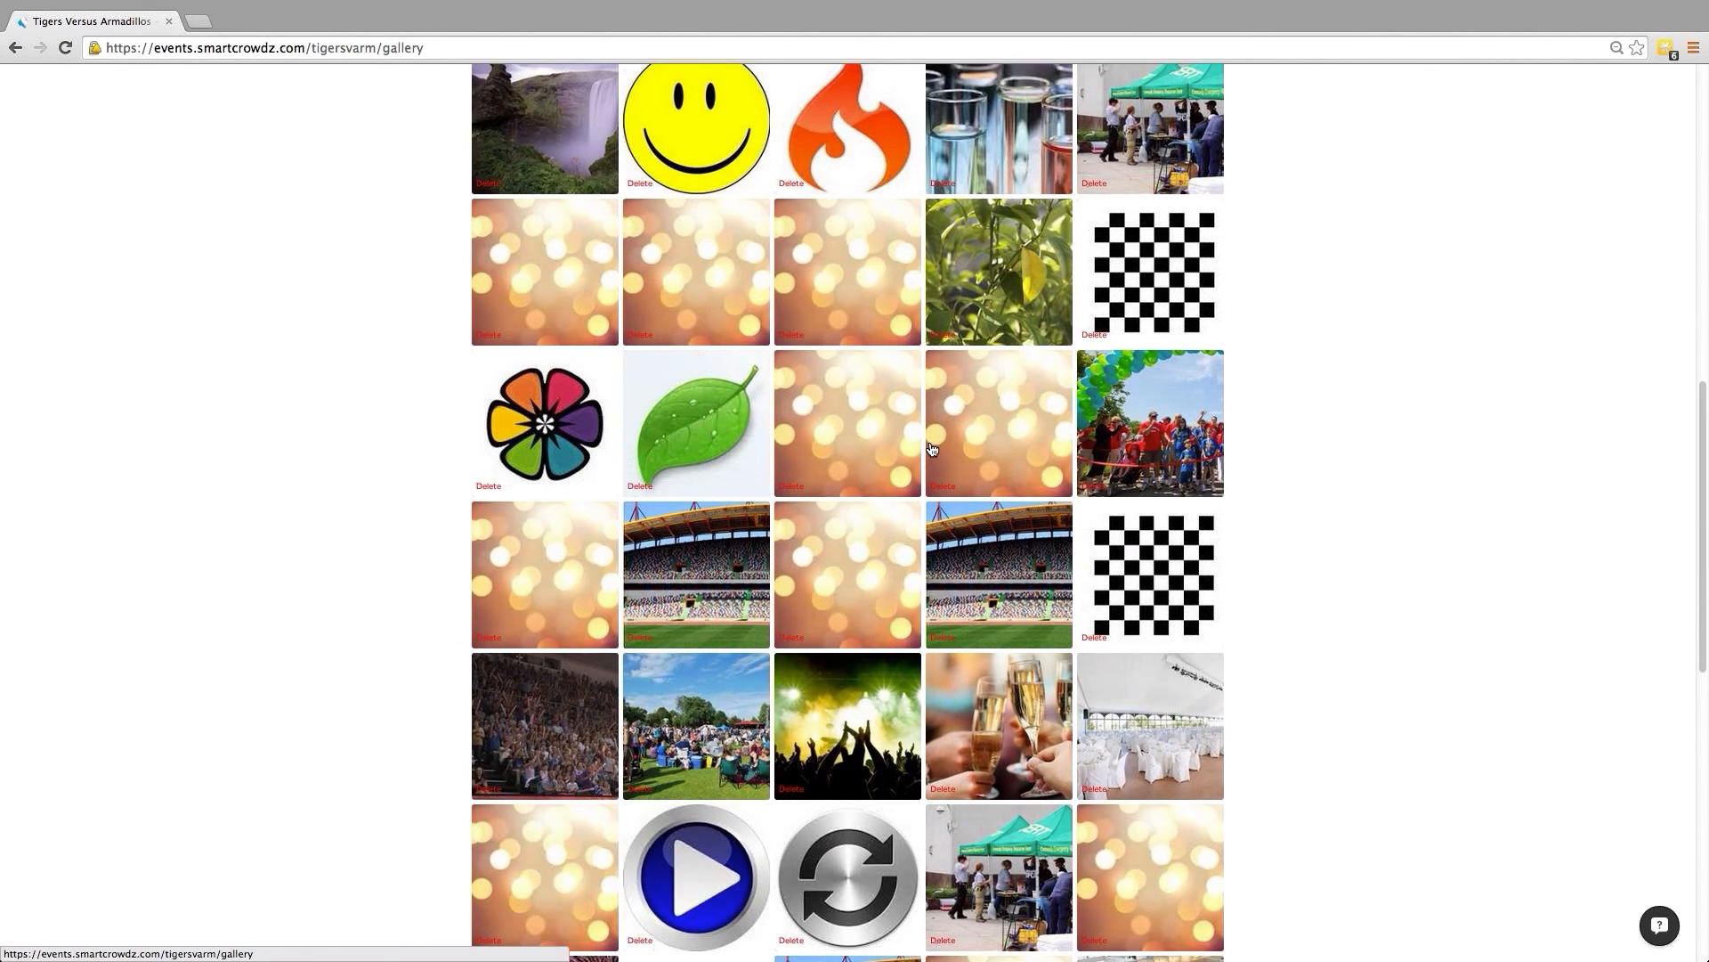
scroll(933, 448, up, 1)
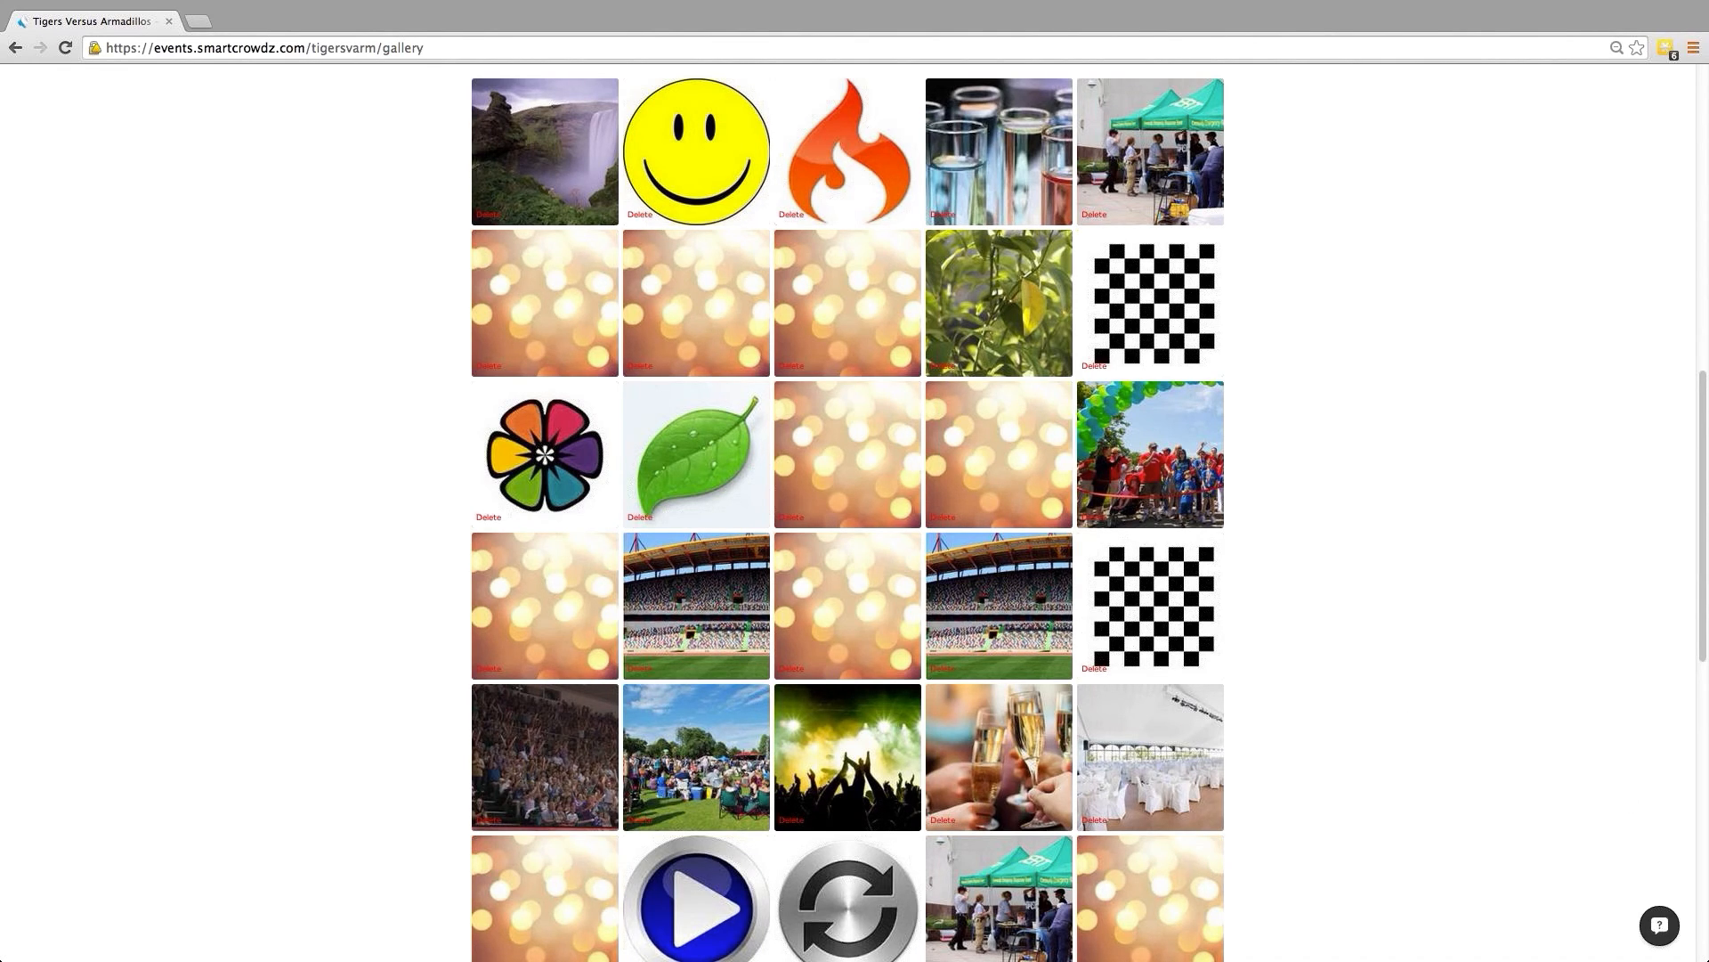
Leave the photo gallery and open the attendee view from the site header
scroll(852, 368, up, 10)
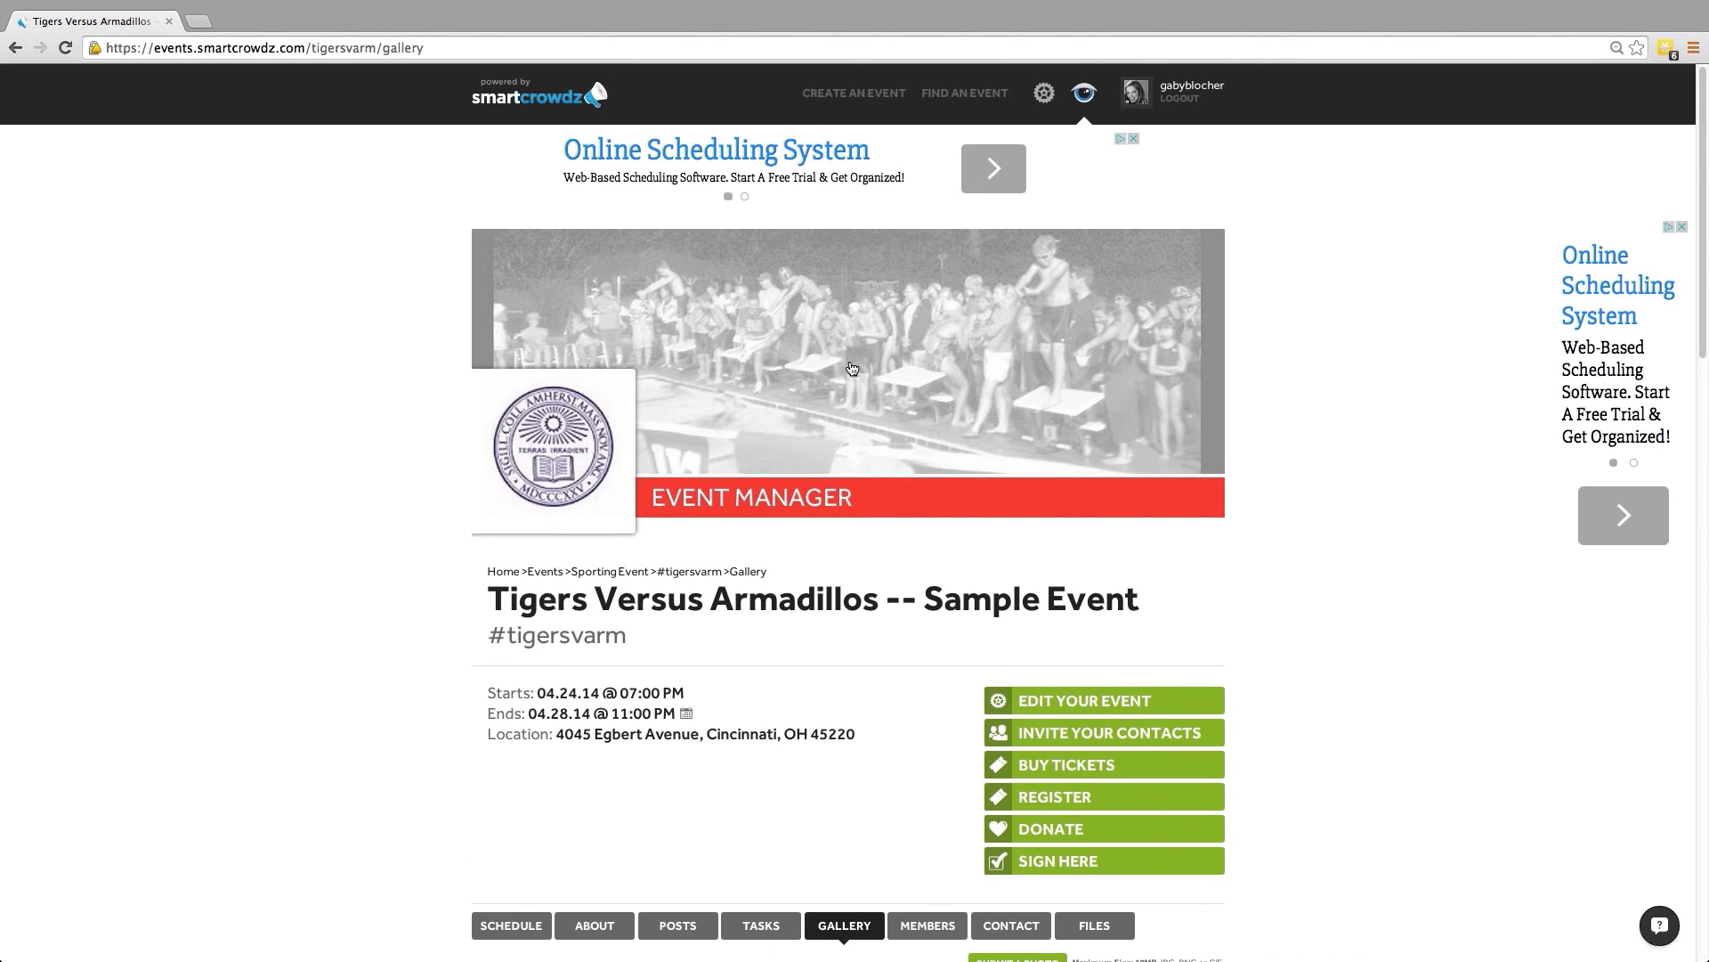
click(1083, 96)
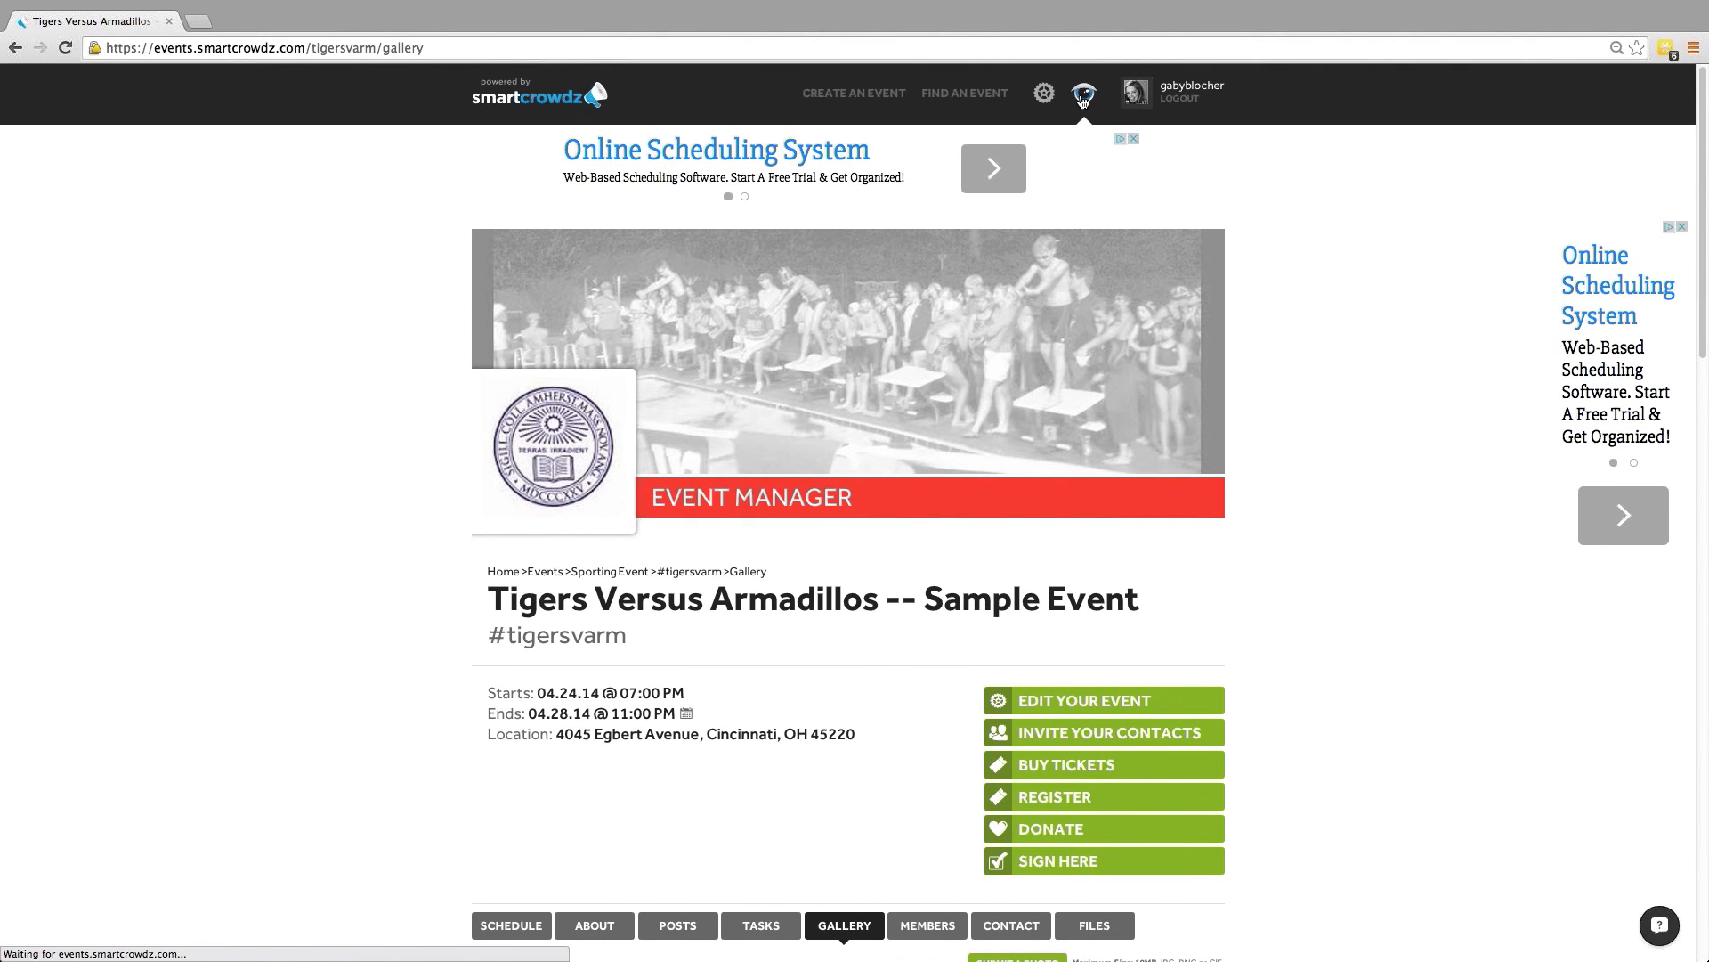